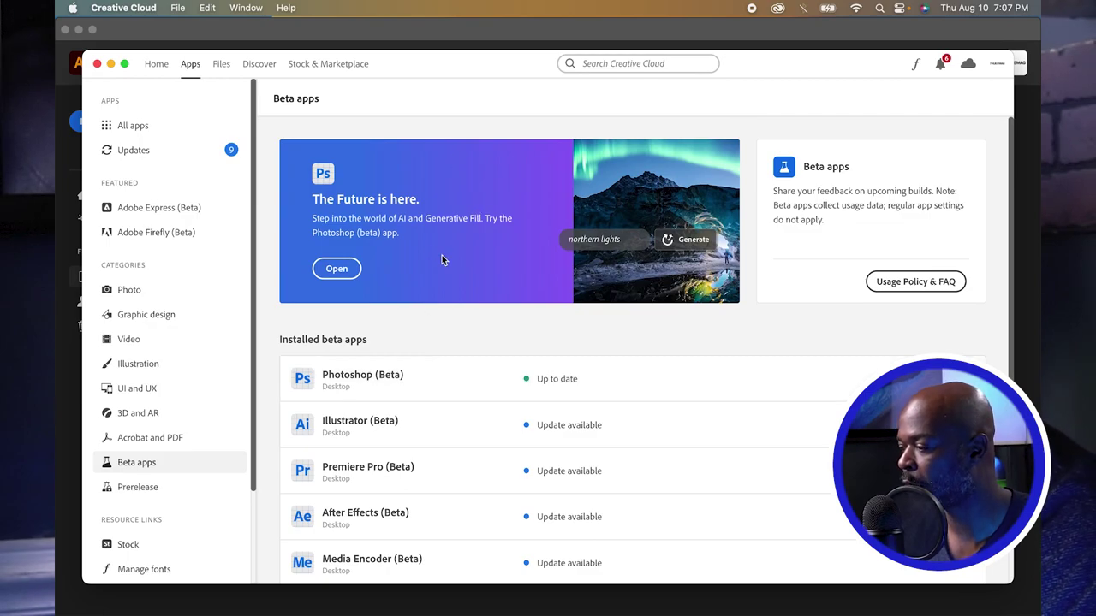
- Review the installed and available beta apps in Creative Cloud, including Illustrator (Beta), and minimize its window
scroll(441, 255, "down", 5)
scroll(145, 368, "down", 2)
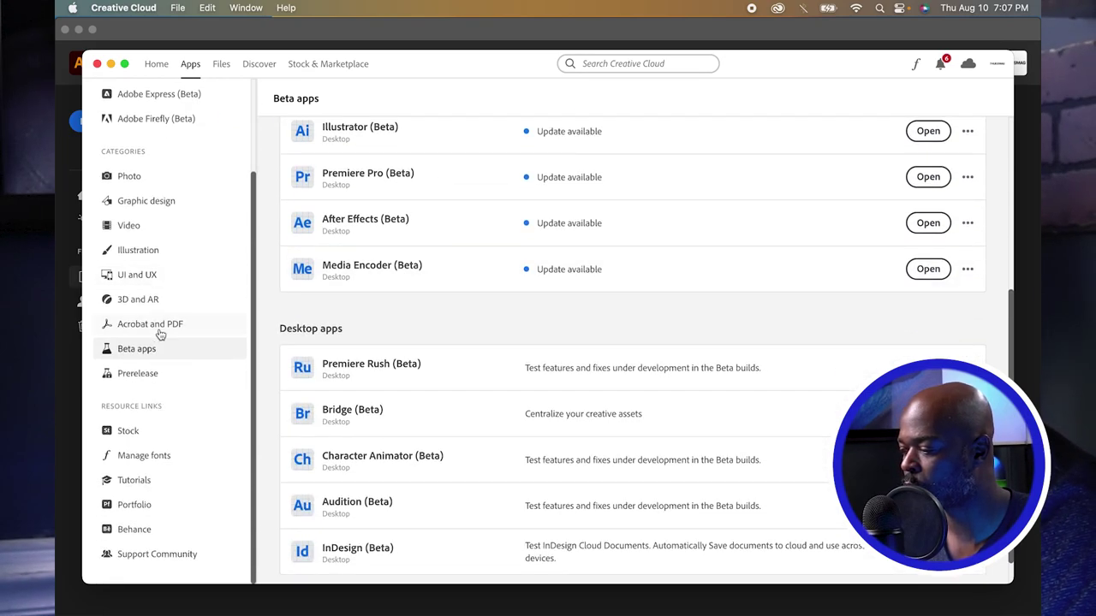
left_click(157, 350)
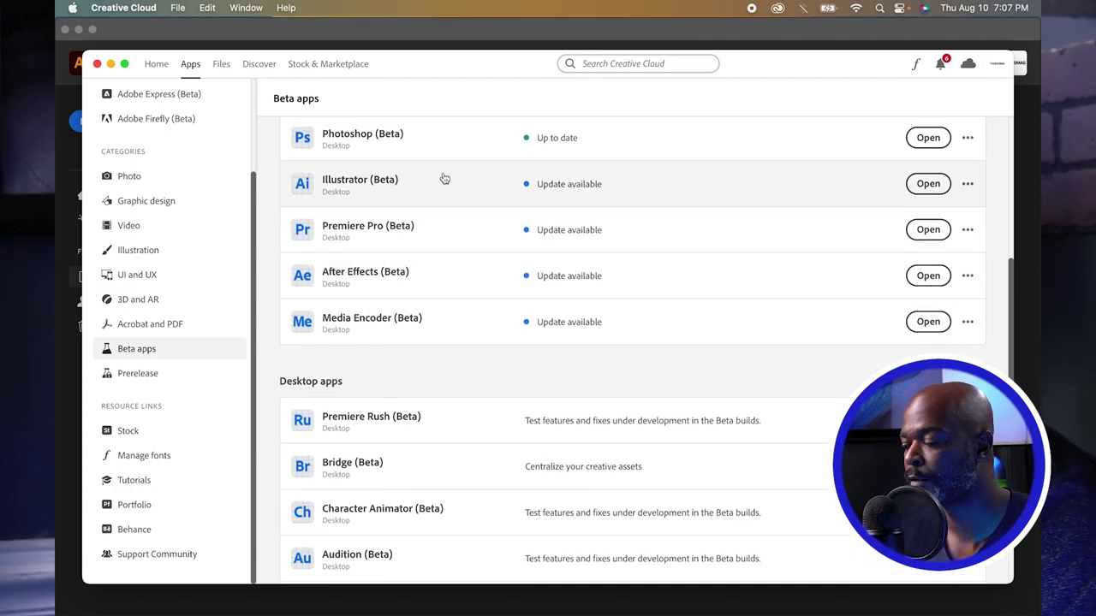
left_click(110, 64)
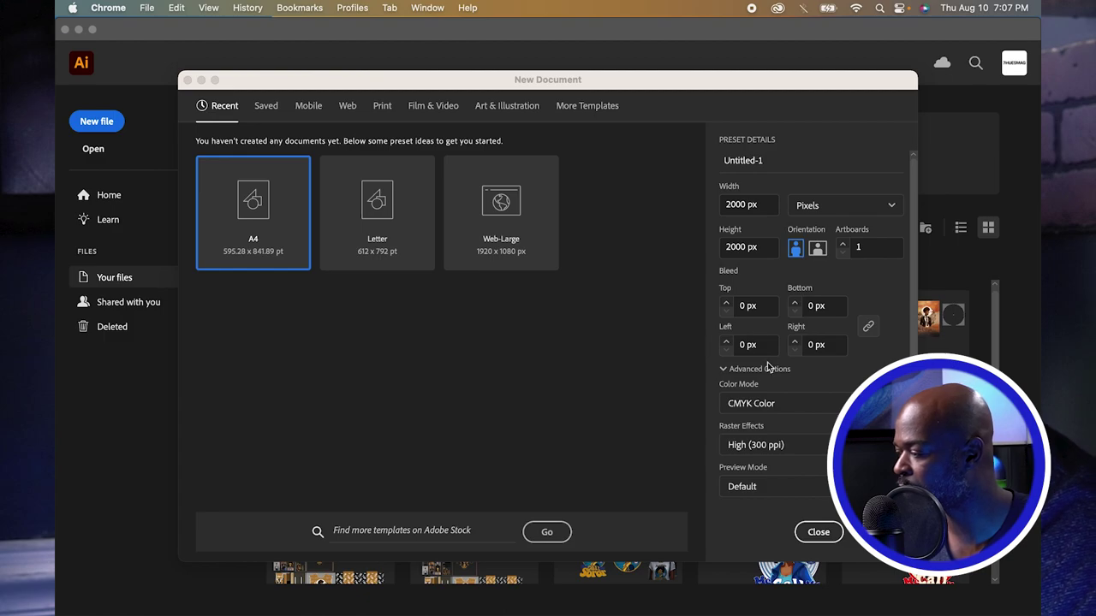
- Create a 2000 x 2000 px CMYK document in Illustrator (Beta) and move the Asset Export panel off the artboard
left_click(757, 248)
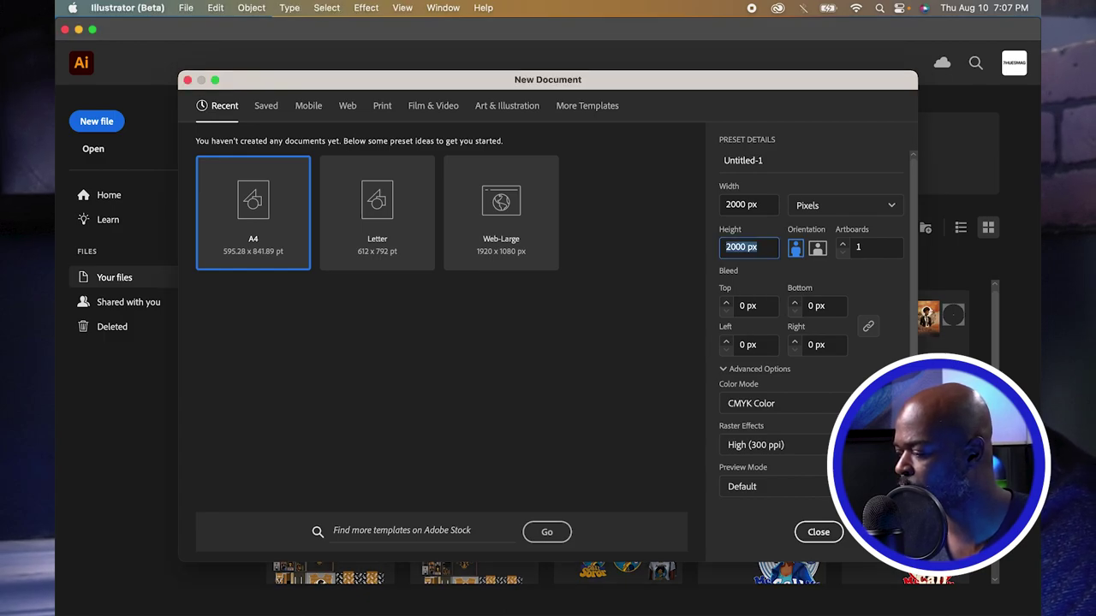
key("Escape")
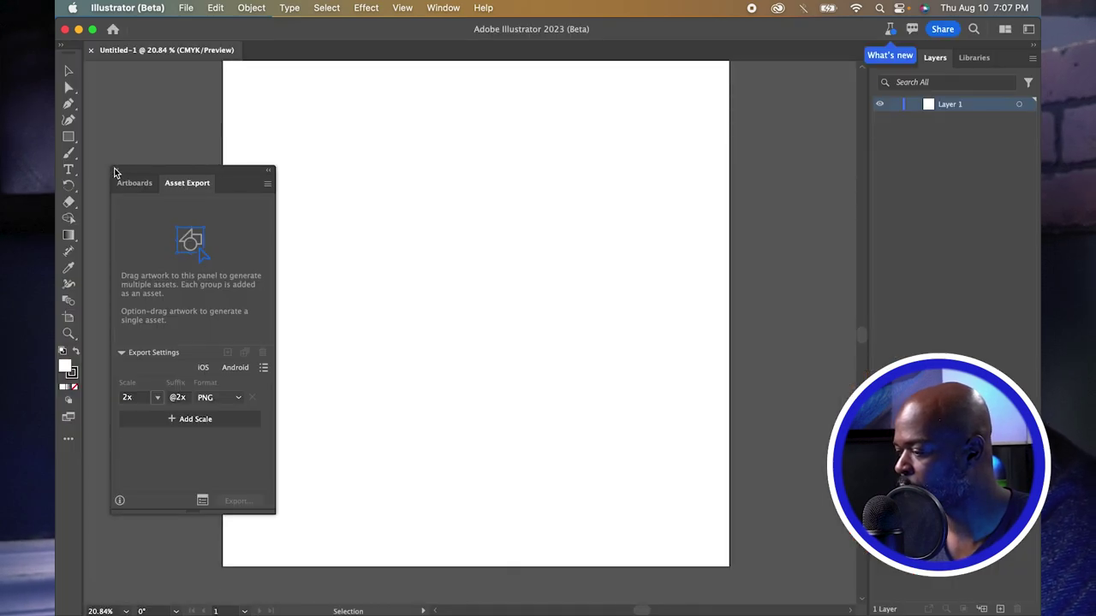
left_click_drag(157, 177, 796, 142)
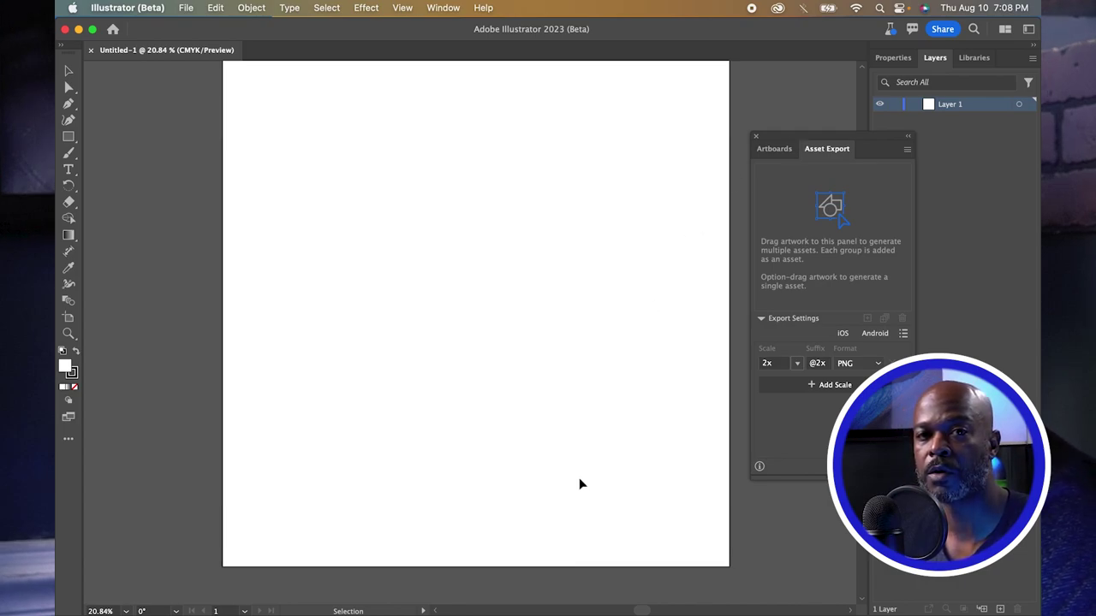
- Place cupcake 1.webp from the Mockup Images folder onto the artboard and position it in the upper-right part
key("ctrl+Up")
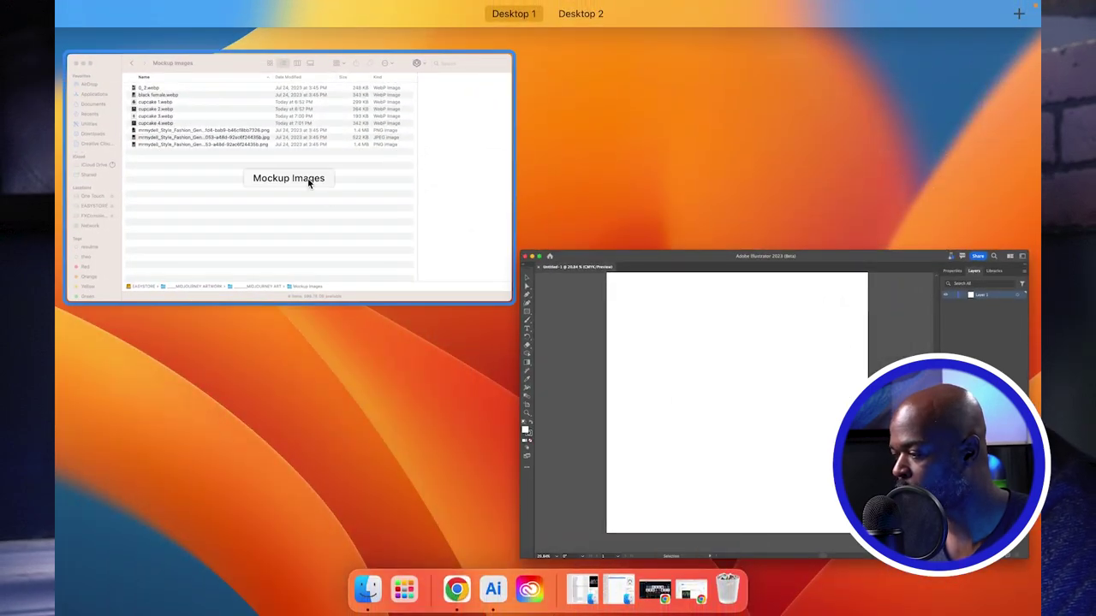
left_click(309, 182)
left_click(638, 244)
left_click_drag(657, 231, 329, 234)
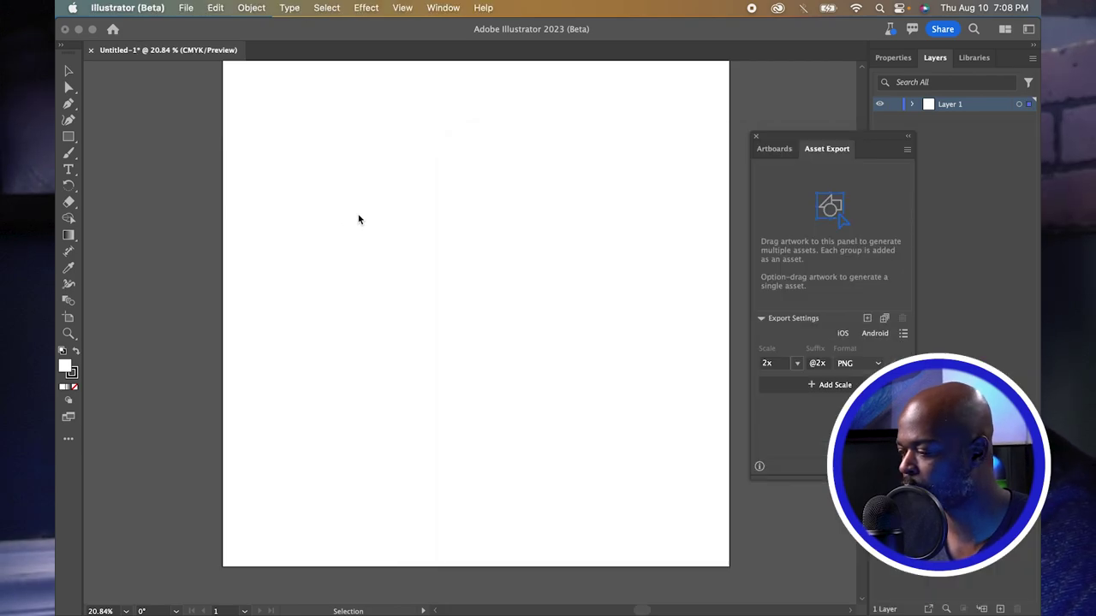
left_click_drag(498, 217, 636, 208)
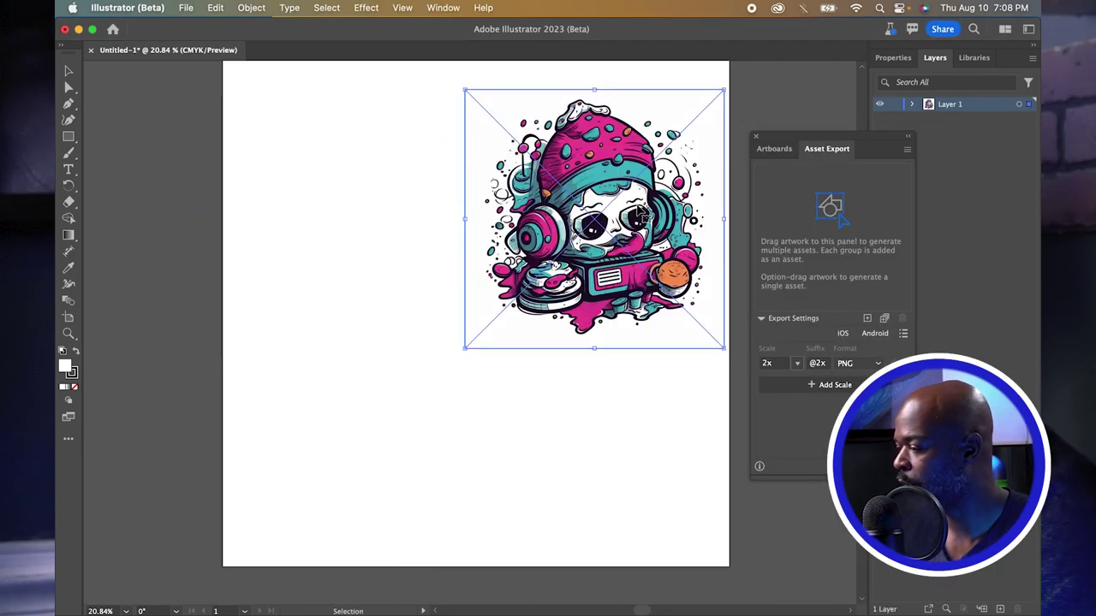
- Place cupcake 4.webp from the Mockup Images folder on the artboard, directly below the first cupcake image
key("ctrl+Up")
left_click(407, 239)
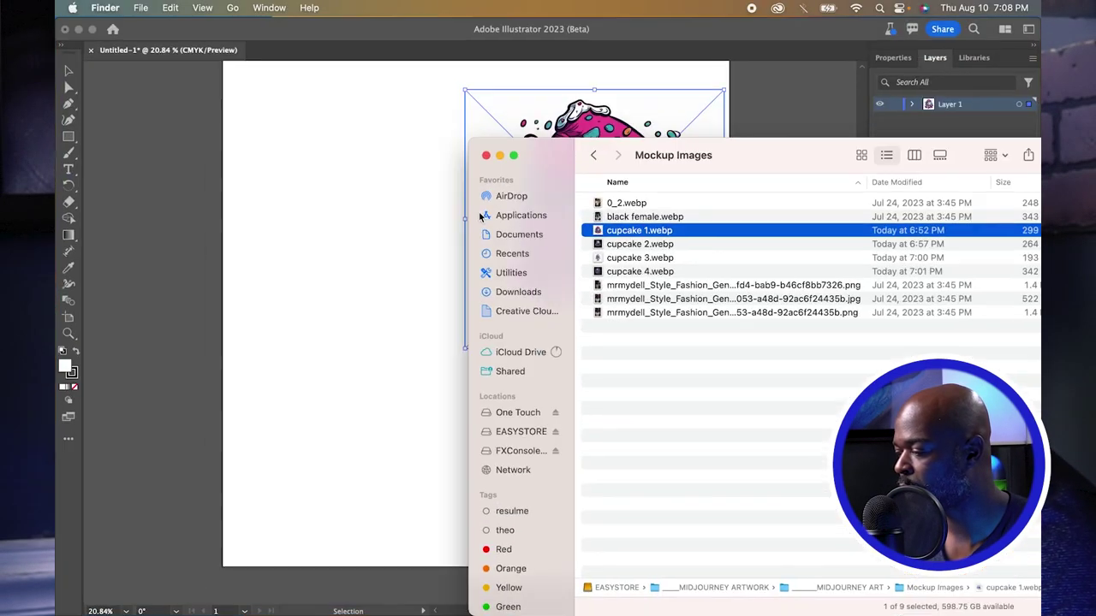
left_click(627, 245)
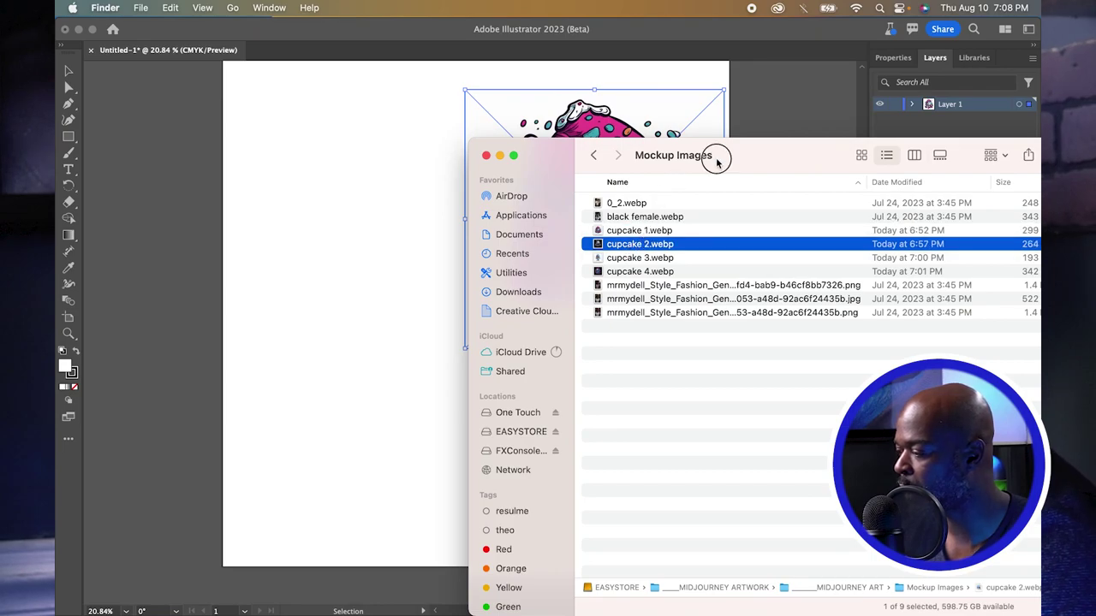
left_click_drag(717, 164, 454, 169)
left_click(374, 271)
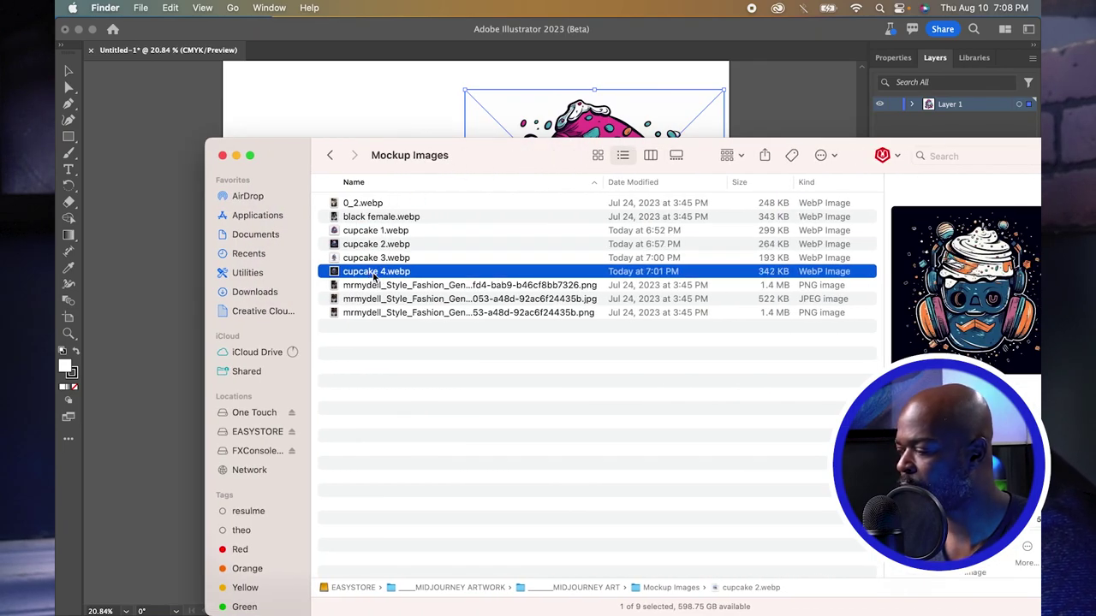
left_click_drag(374, 271, 361, 114)
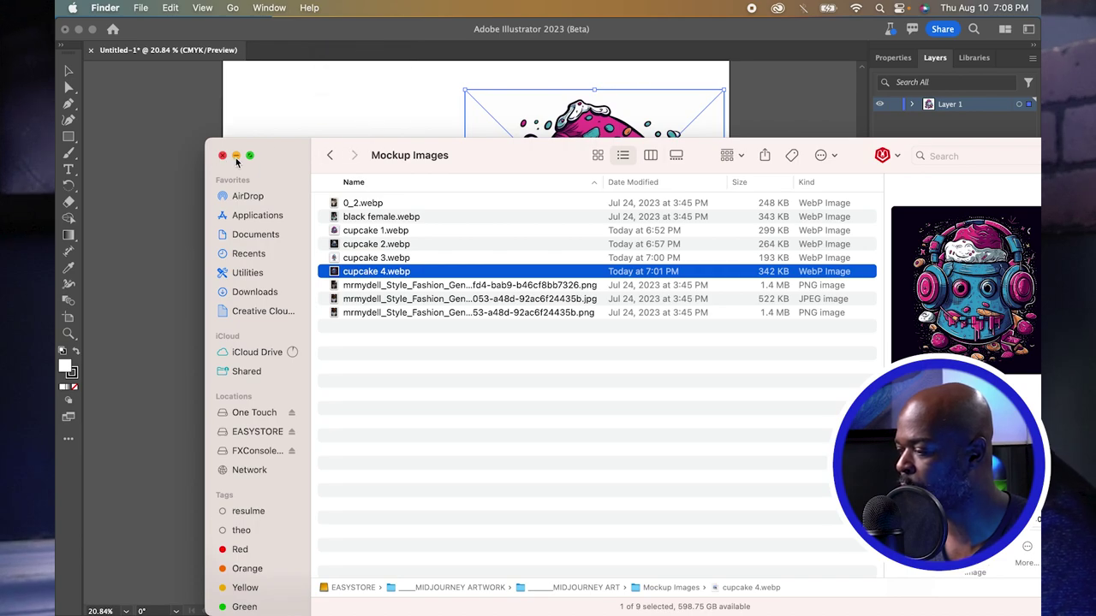
left_click(236, 156)
left_click(273, 219)
left_click_drag(283, 176, 514, 535)
- Scale both images down together to fit the artboard, and move the dark image down to leave a gap between them
left_click(554, 314, "shift")
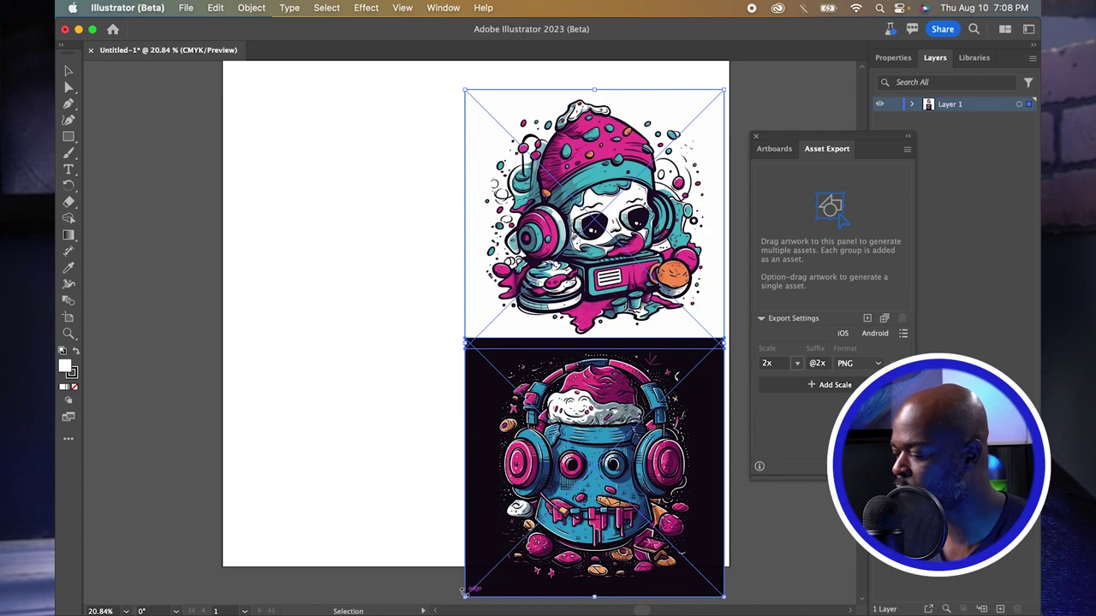
left_click_drag(465, 594, 512, 522)
left_click(457, 468)
left_click_drag(524, 379, 525, 403)
- Shift both images slightly inward from the artboard's right edge and collapse the Asset Export panel
left_click(659, 163, "shift")
left_click(663, 167)
left_click(671, 173, "shift")
left_click(672, 174, "shift")
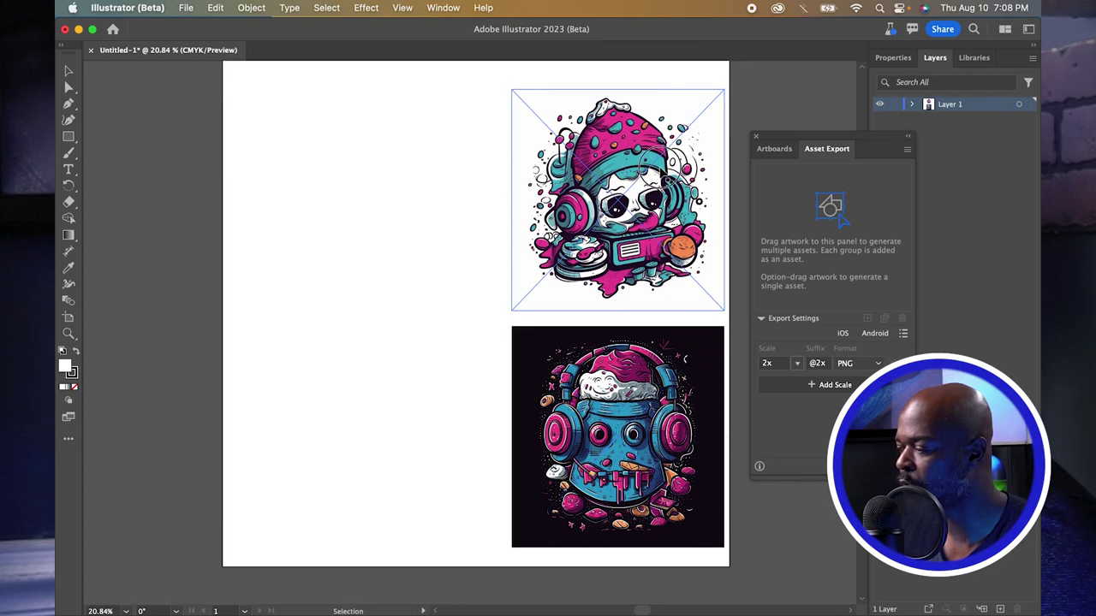
left_click(673, 336, "shift")
left_click(673, 230, "shift")
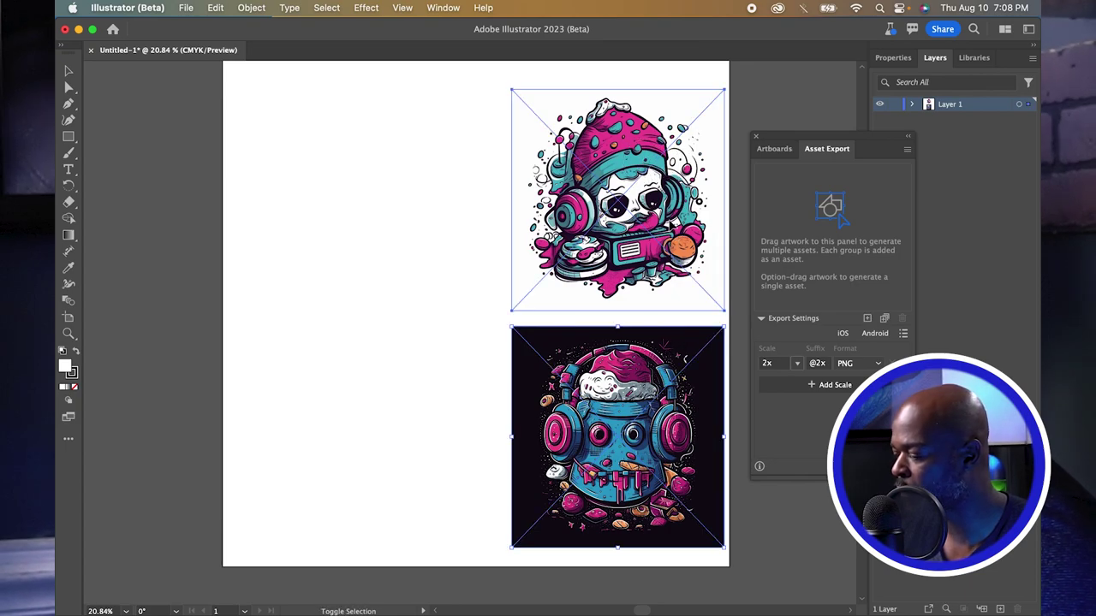
left_click_drag(678, 233, 657, 235)
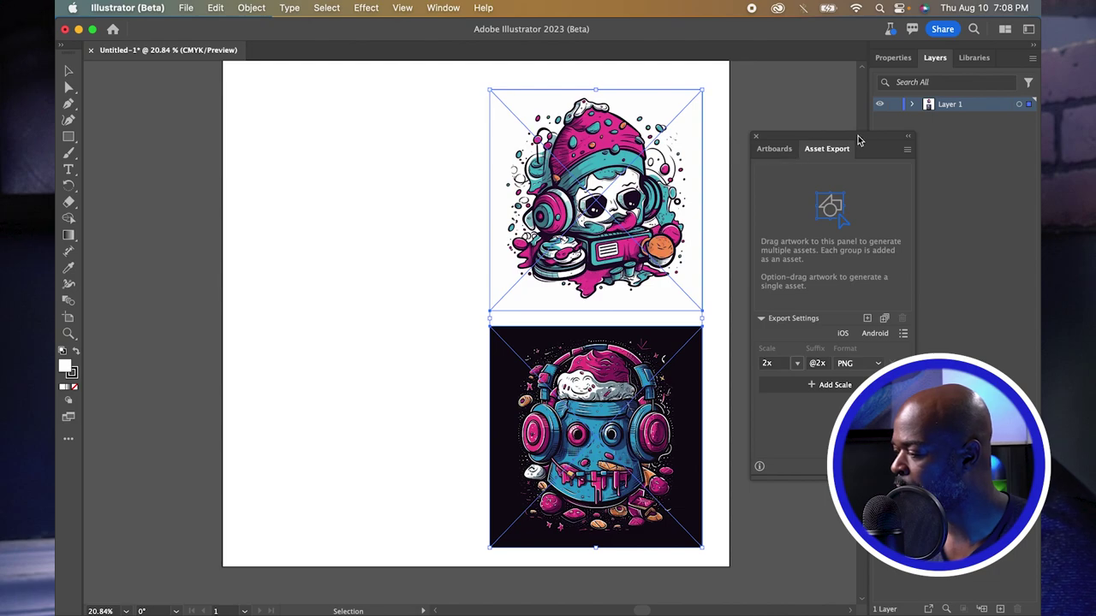
left_click(906, 139)
left_click(734, 202)
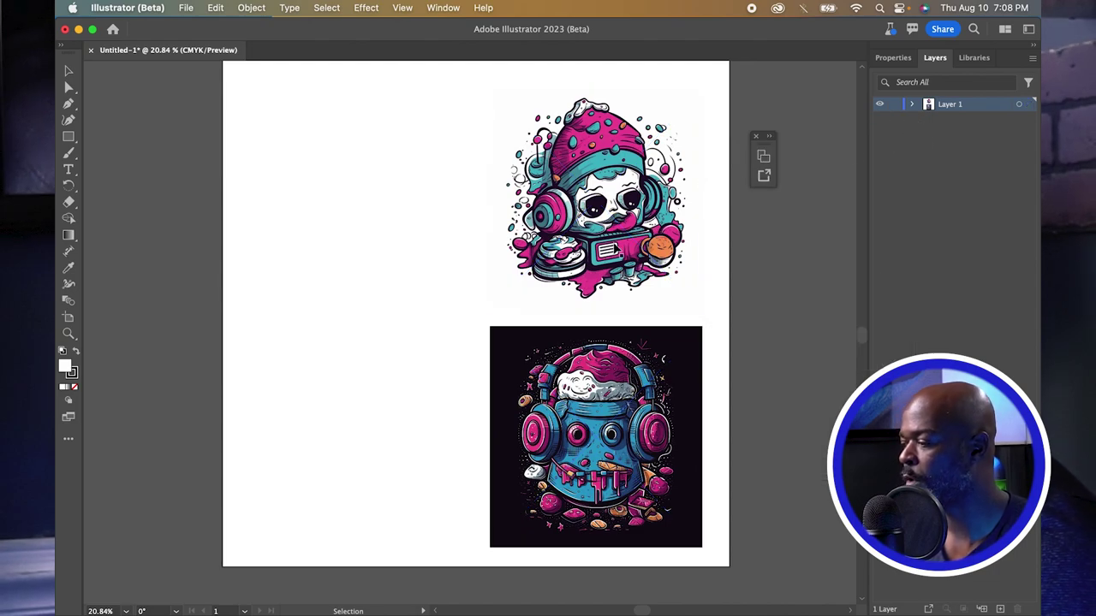
- Embed both linked cupcake images in the document
left_click(578, 386)
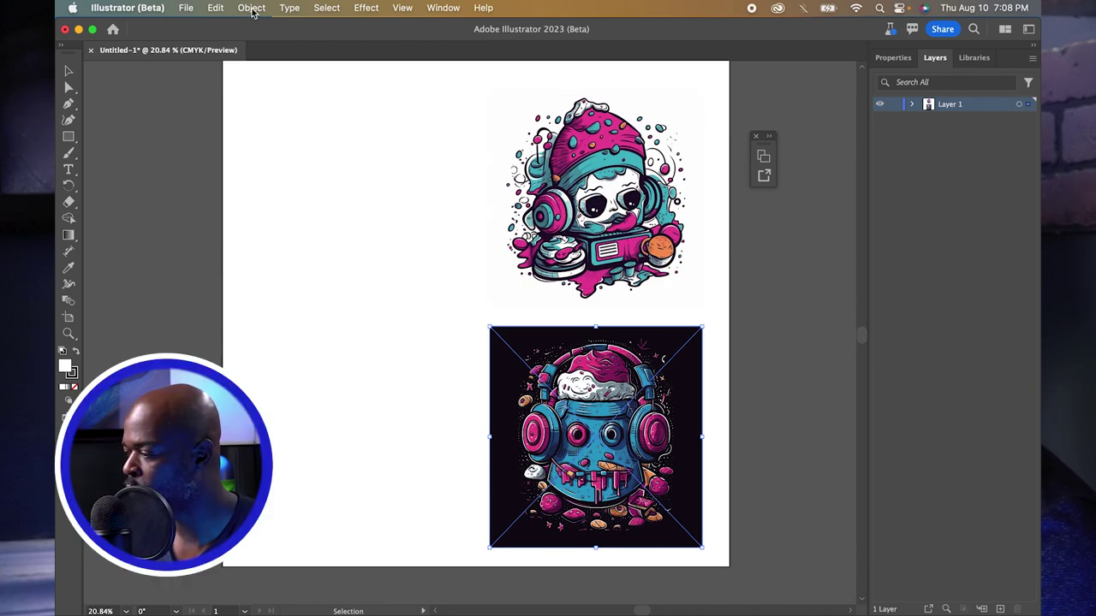
left_click(895, 58)
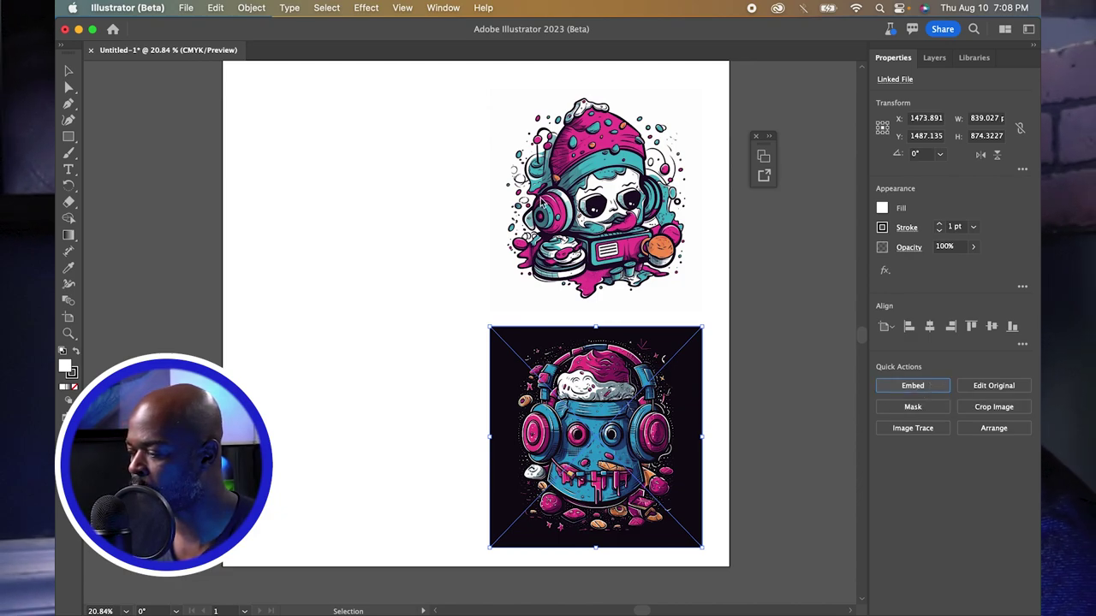
left_click(616, 221)
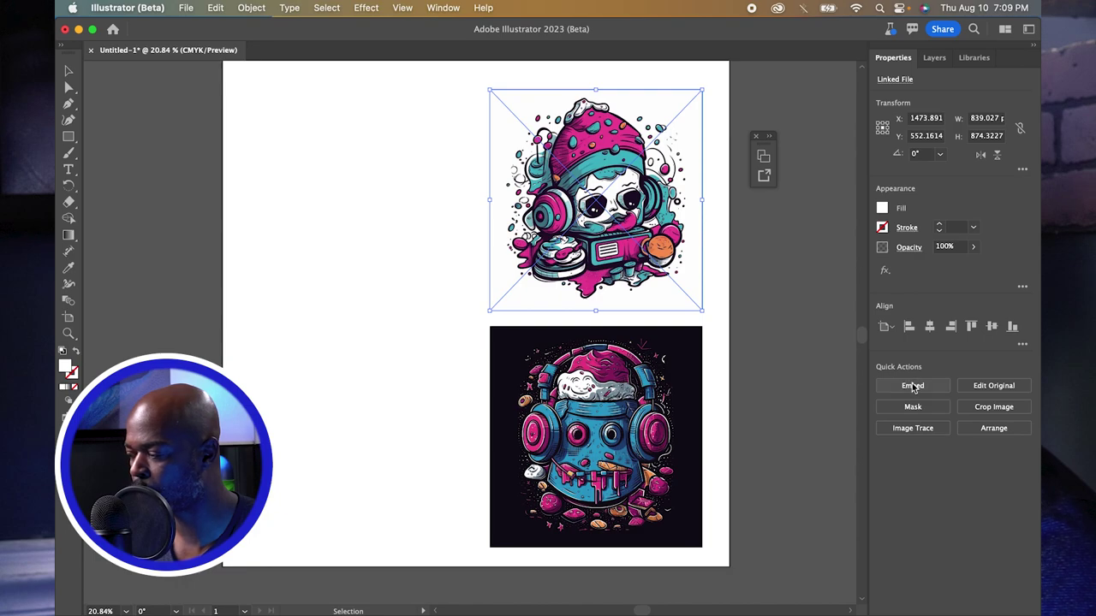
left_click(913, 386)
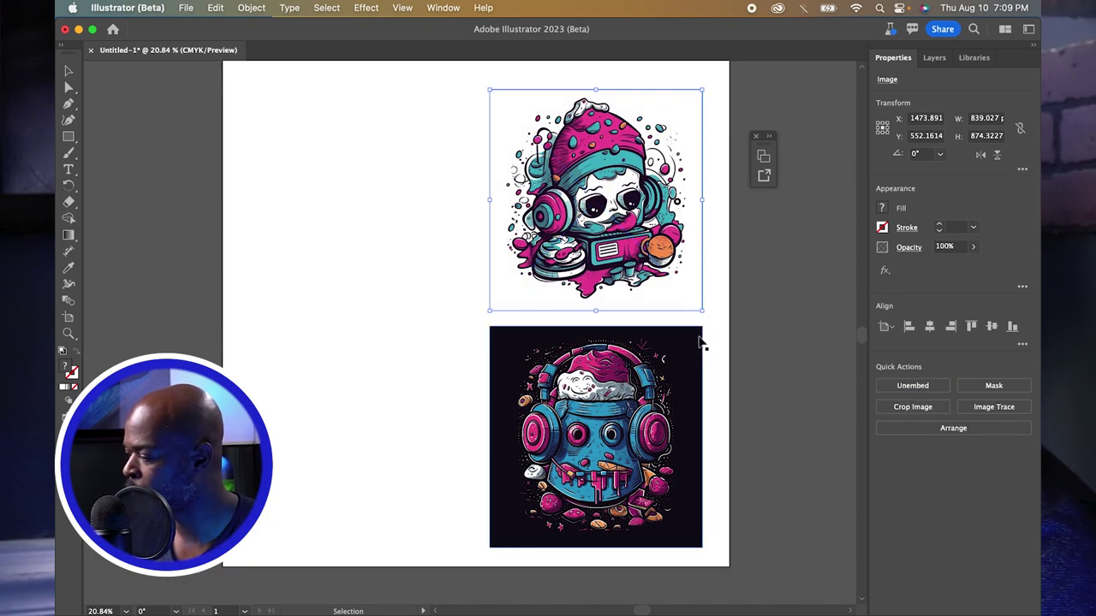
- Apply Image Trace with the 16 Colors preset to the dark cupcake image and to the white one
left_click(672, 360)
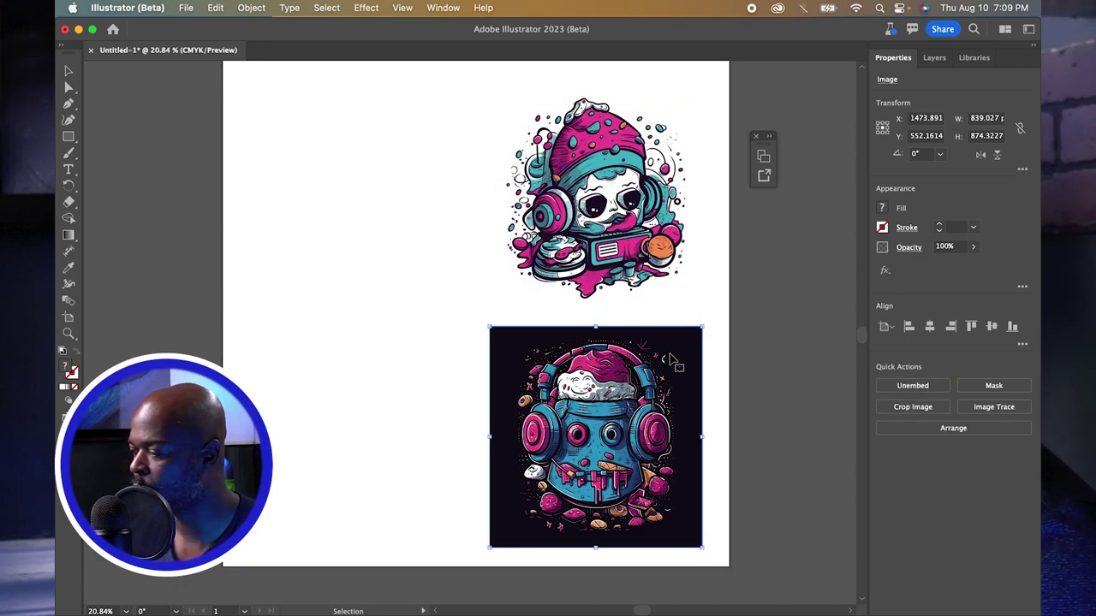
left_click(979, 411)
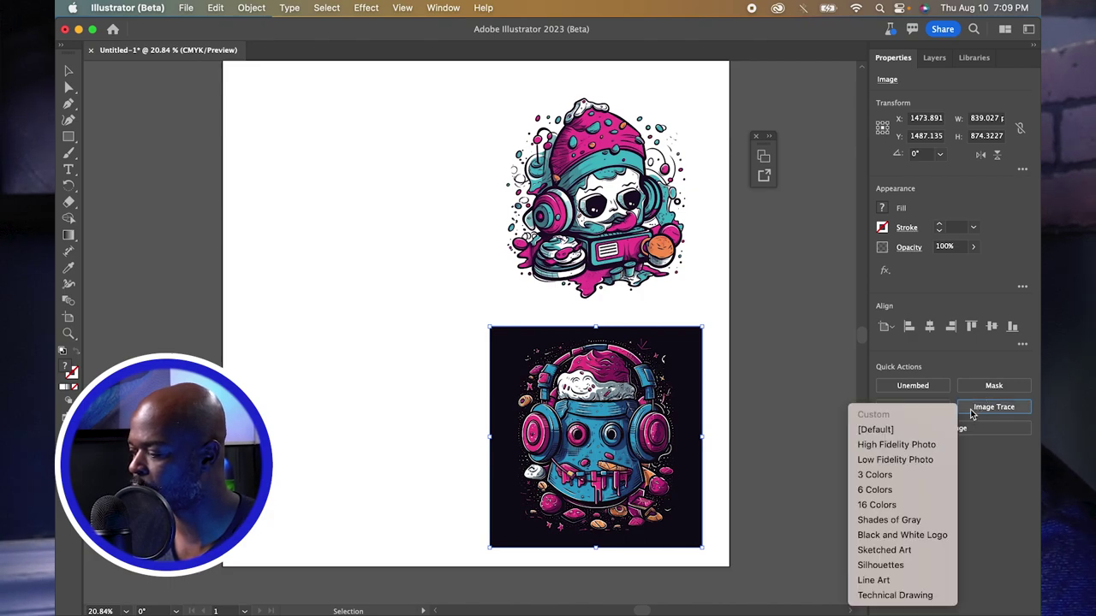
left_click(895, 505)
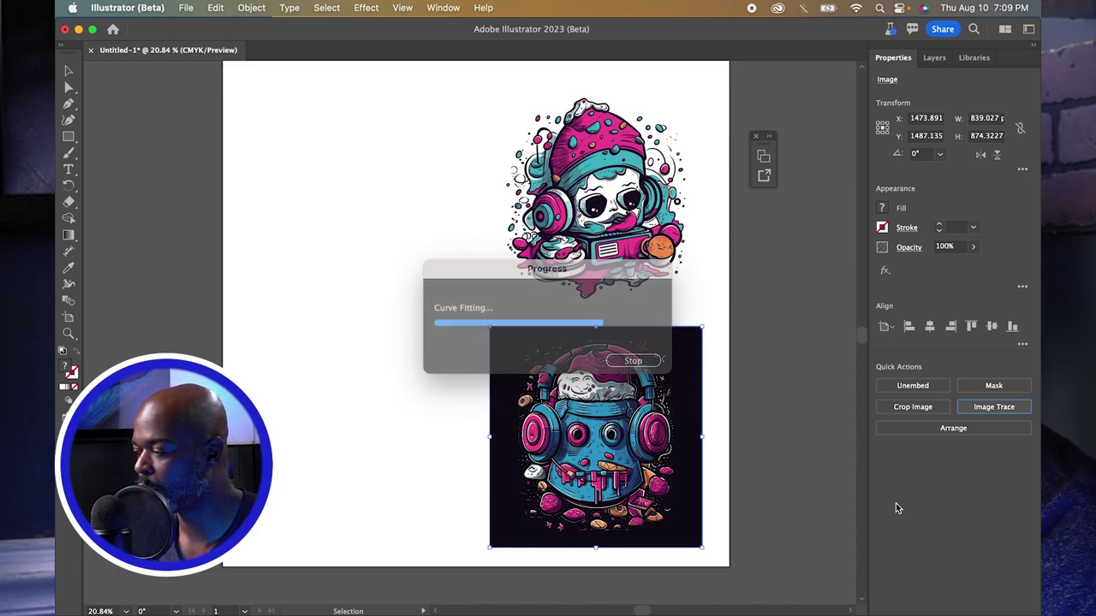
left_click(635, 246)
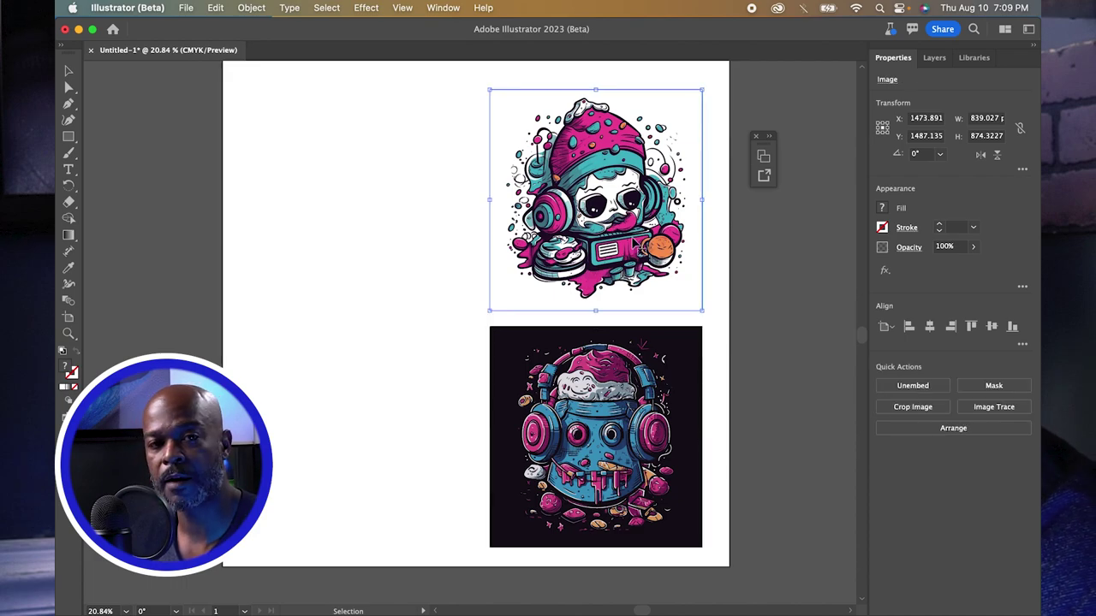
left_click(988, 408)
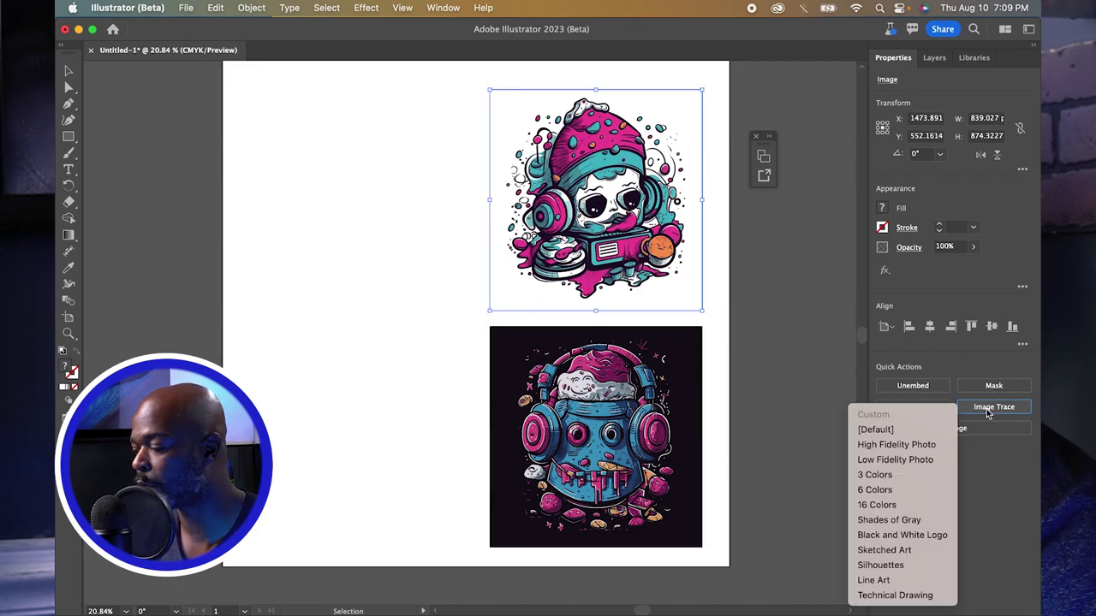
left_click(907, 505)
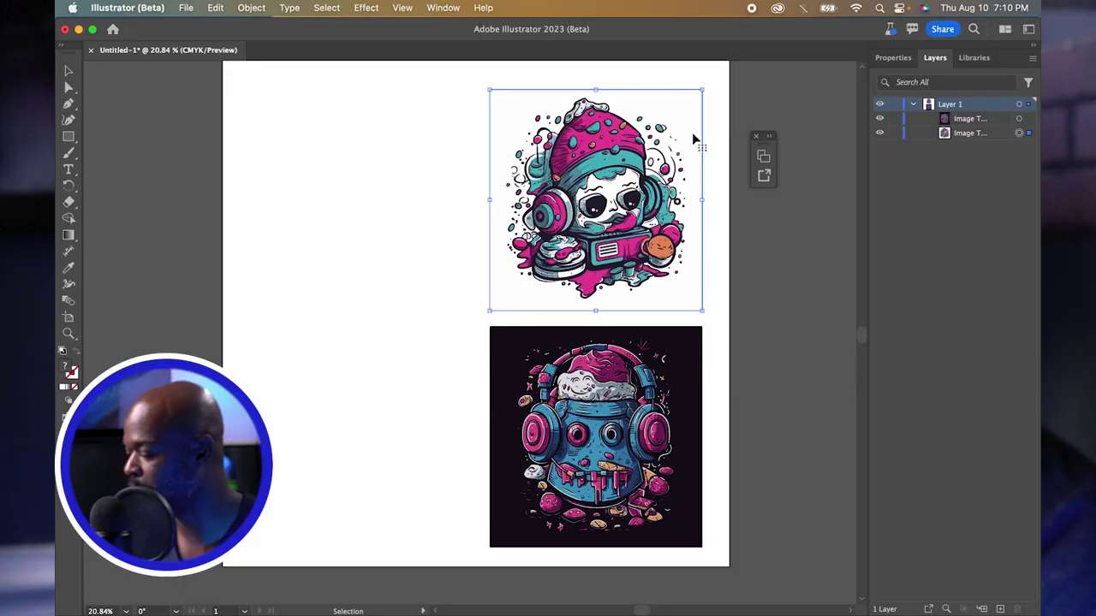
key("a")
left_click(695, 131)
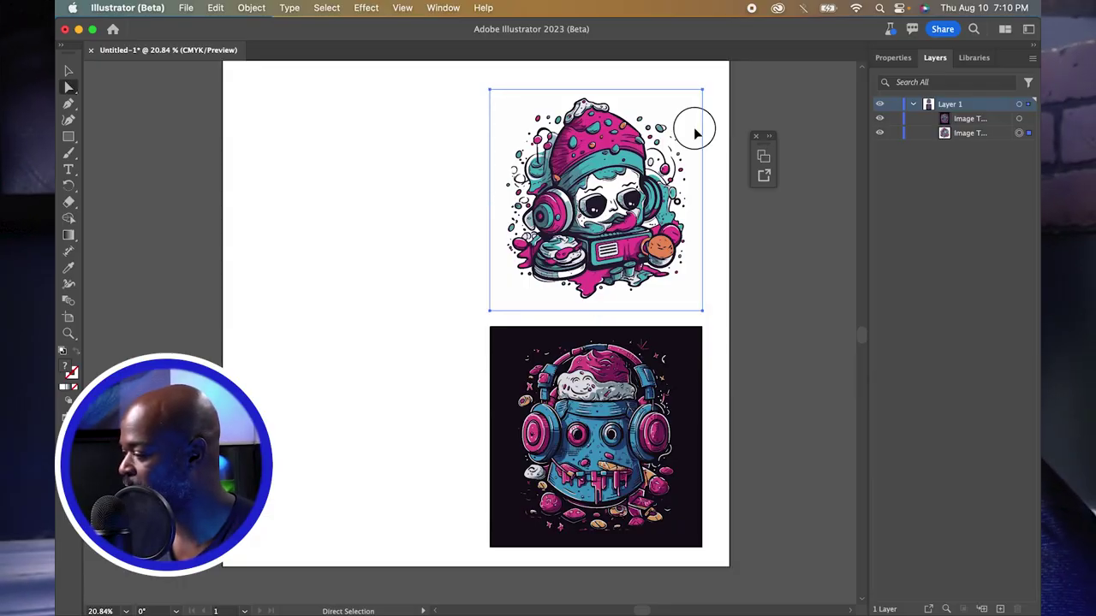
key("v")
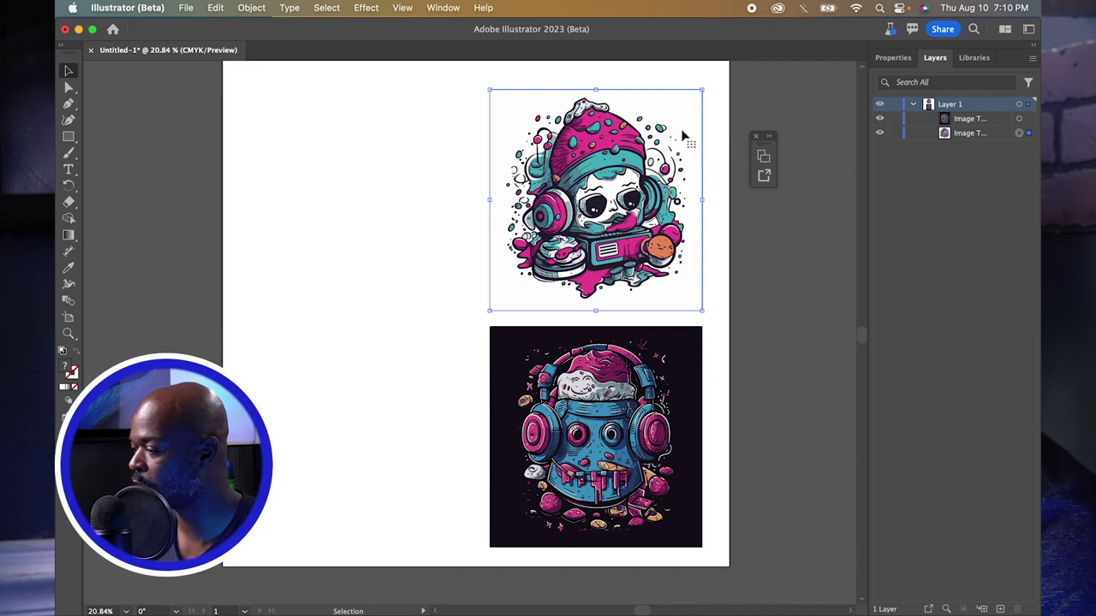
- Expand the tracings of the white cupcake image and the dark one into editable vector paths
left_click(894, 60)
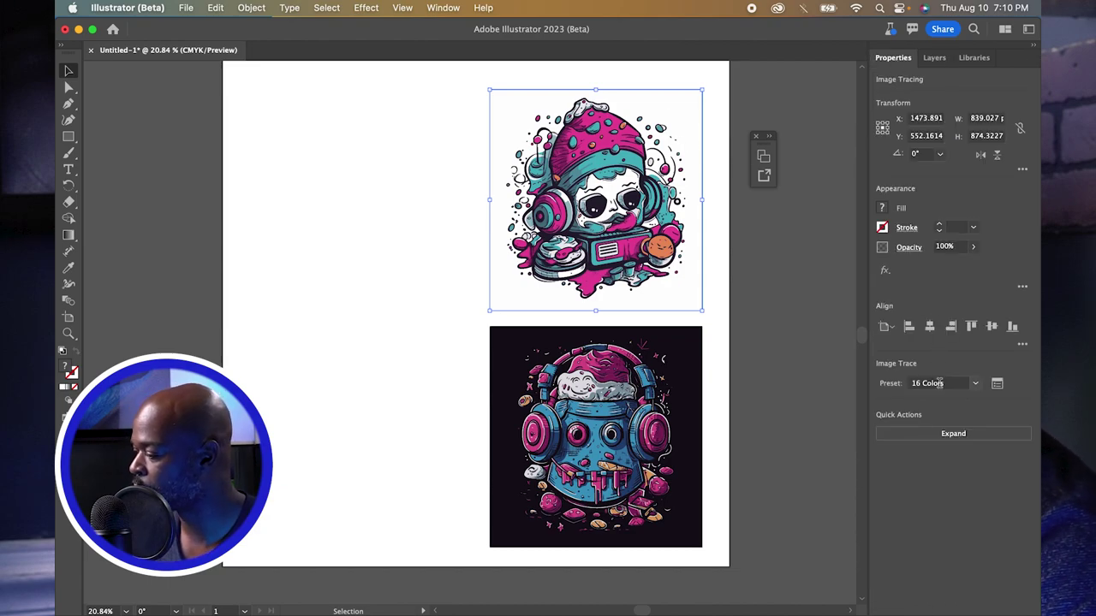
left_click(950, 433)
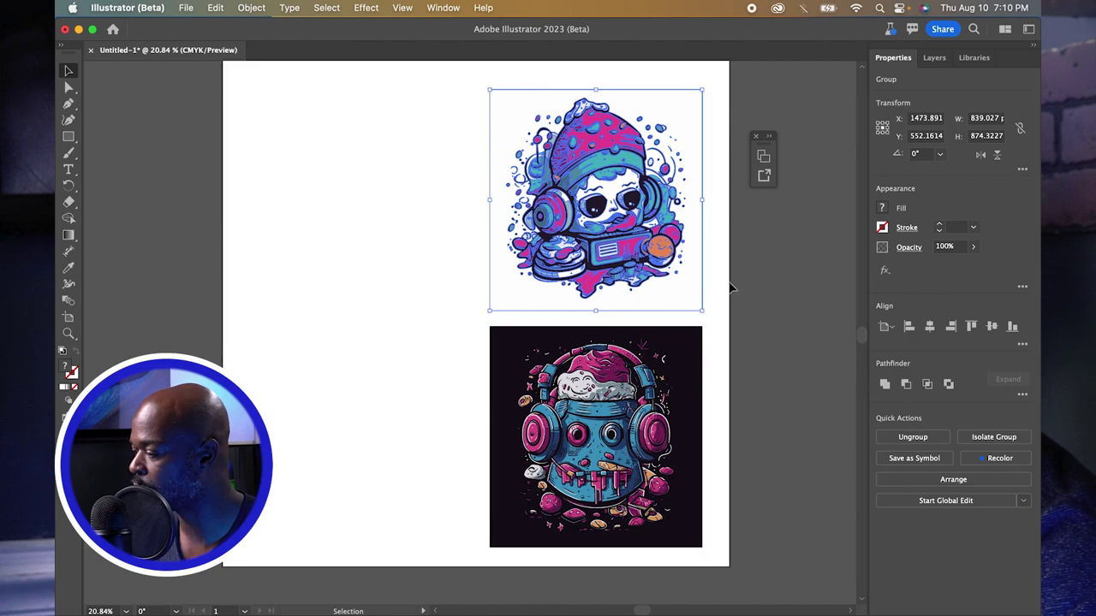
left_click(690, 345)
left_click(936, 434)
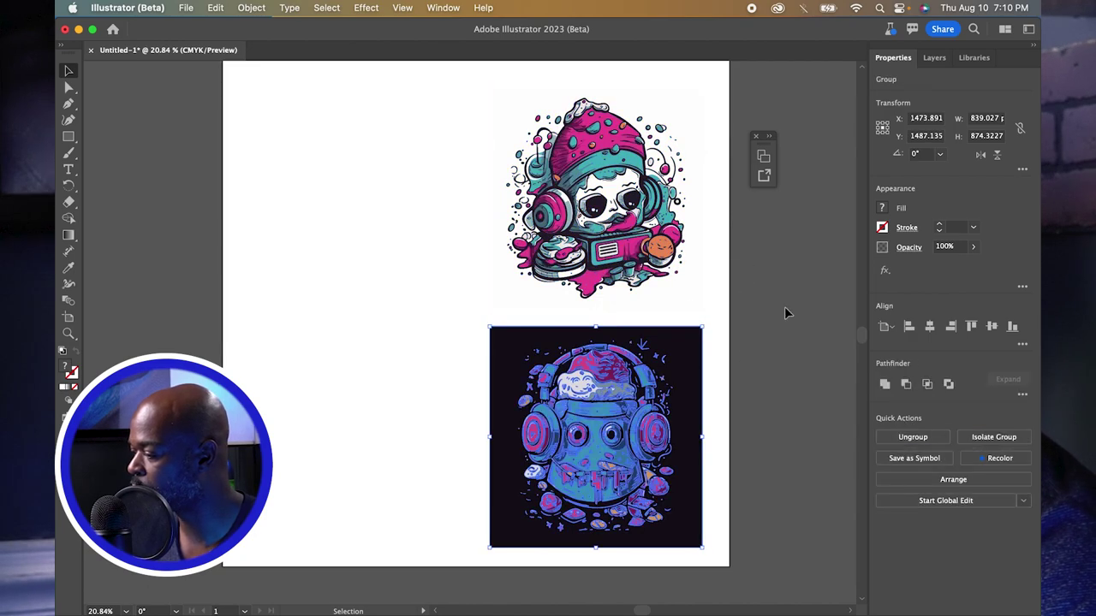
- Delete the black background of the dark cupcake artwork and the white background of the upper one using Direct Selection
left_click(716, 295)
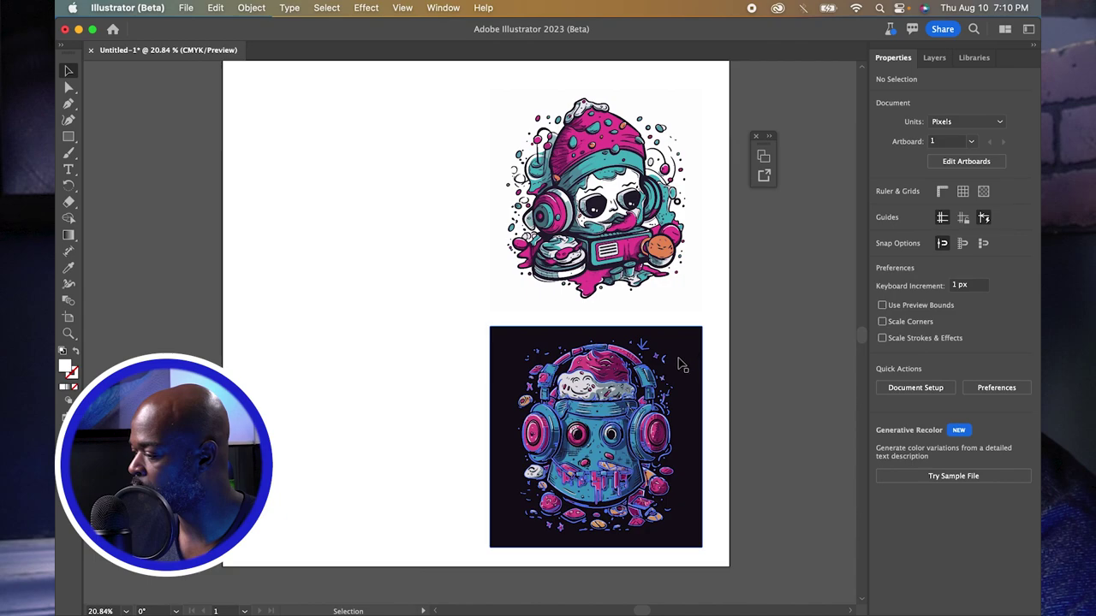
key("a")
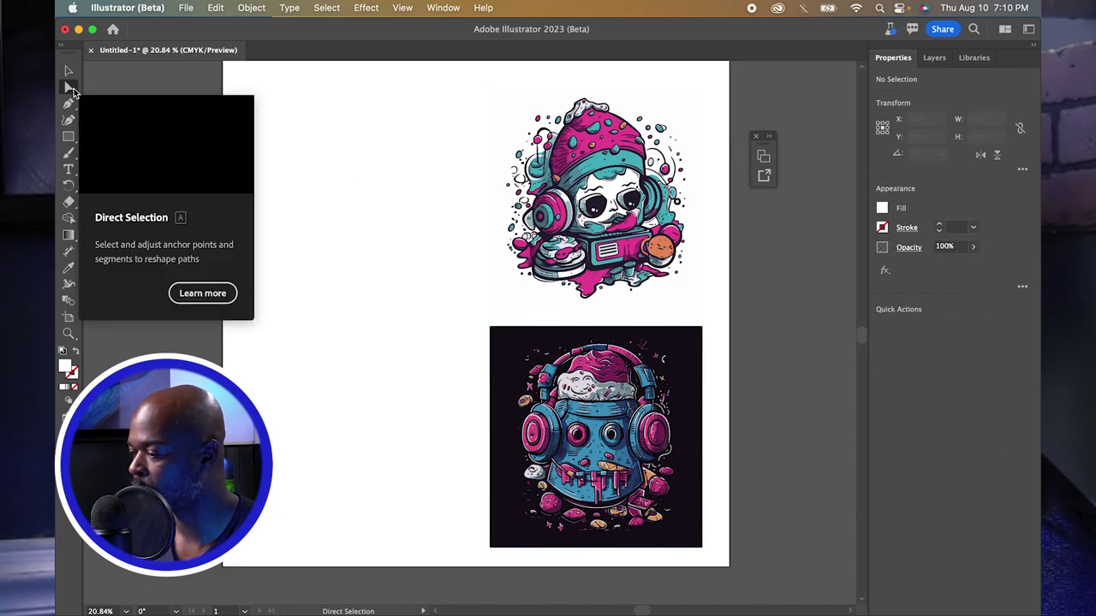
left_click(442, 374)
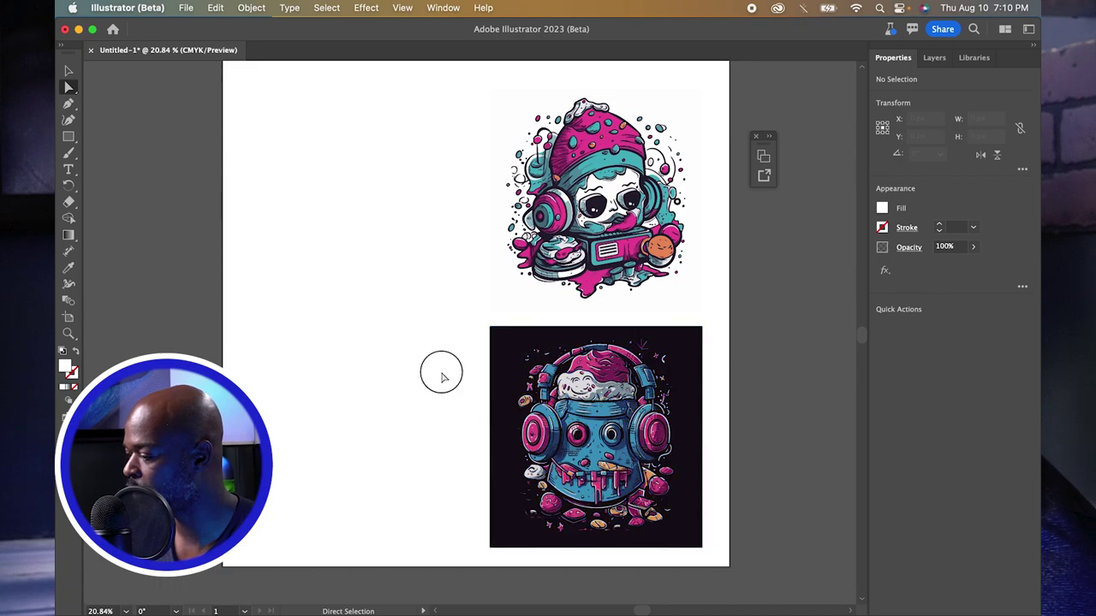
left_click(503, 370)
key("Delete")
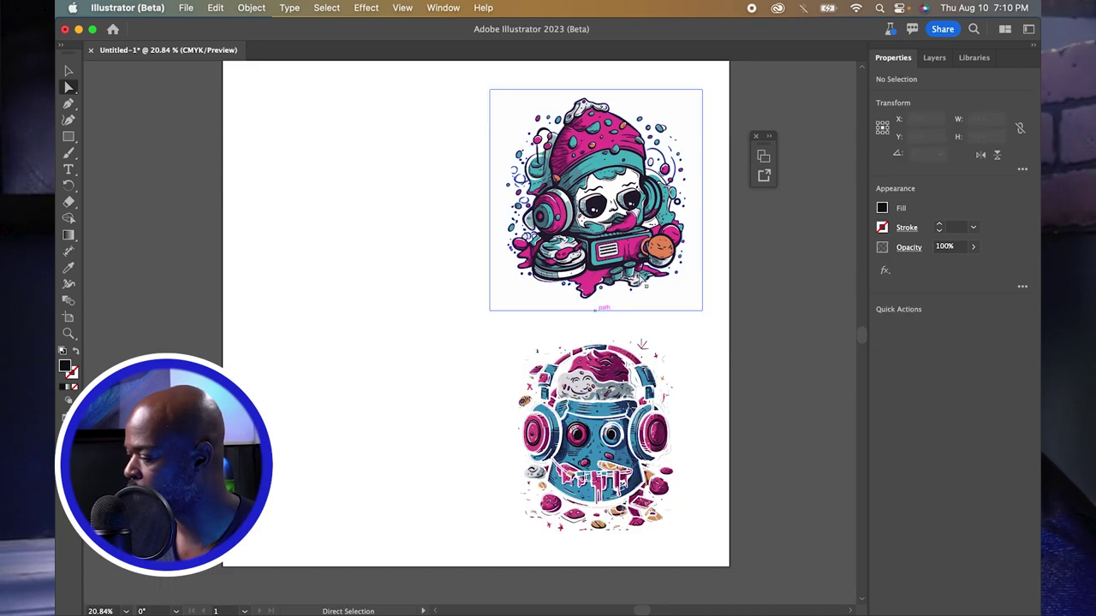
left_click(695, 171)
key("Delete")
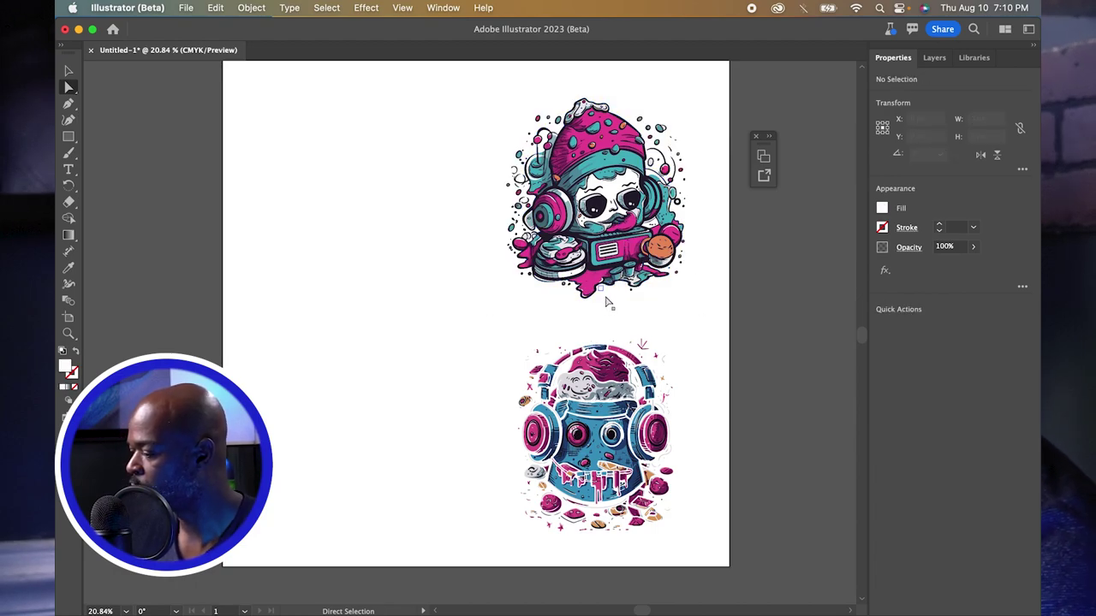
- Undo both background deletions and deselect the artwork
key("super+z")
key("super+z")
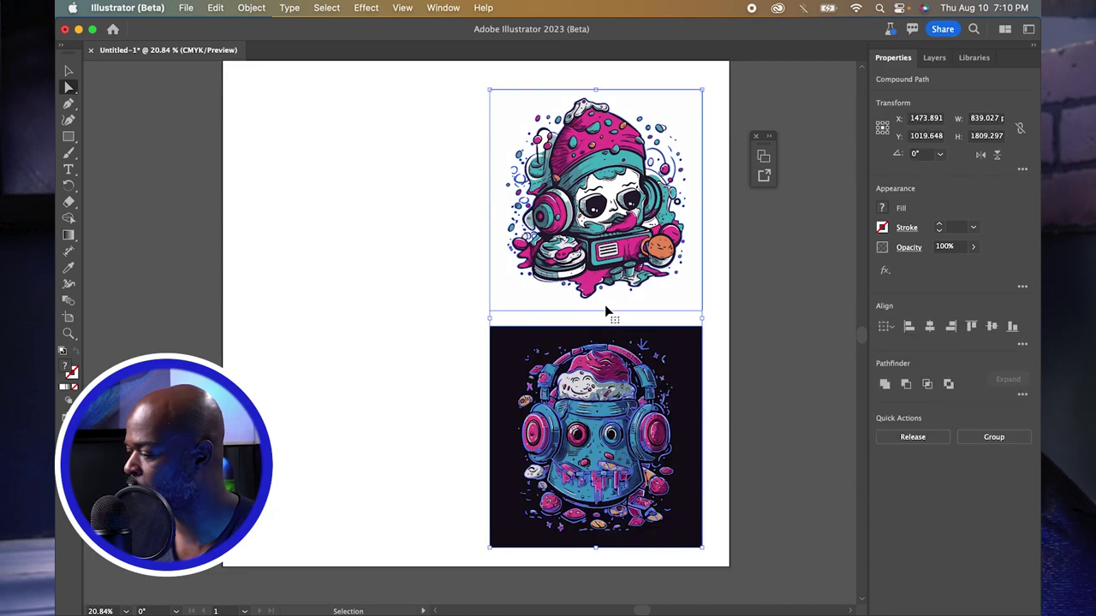
left_click(347, 231)
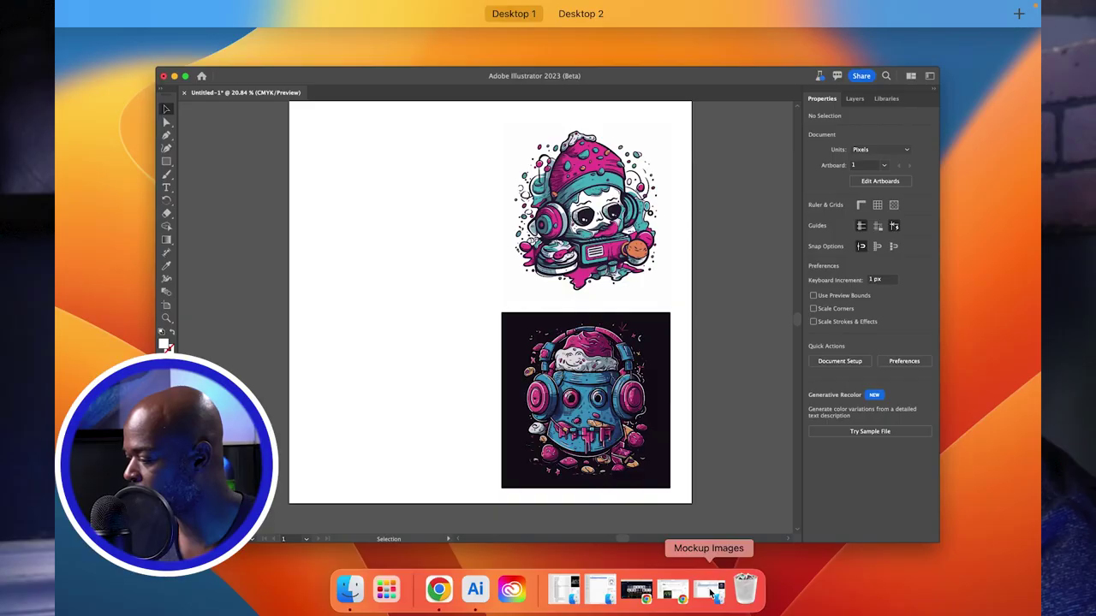
left_click(704, 588)
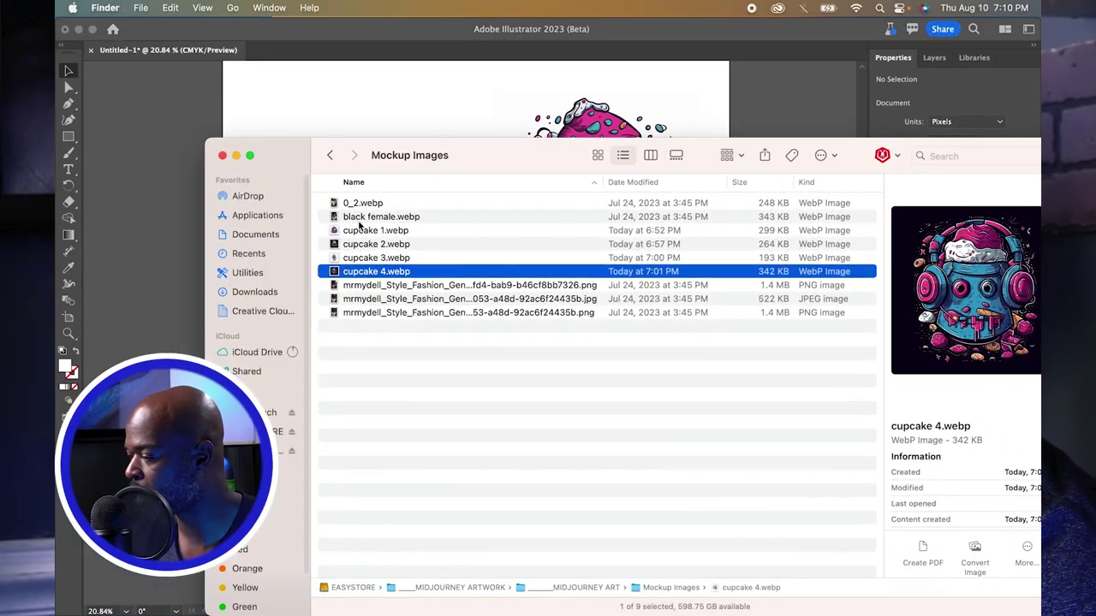
left_click(354, 204)
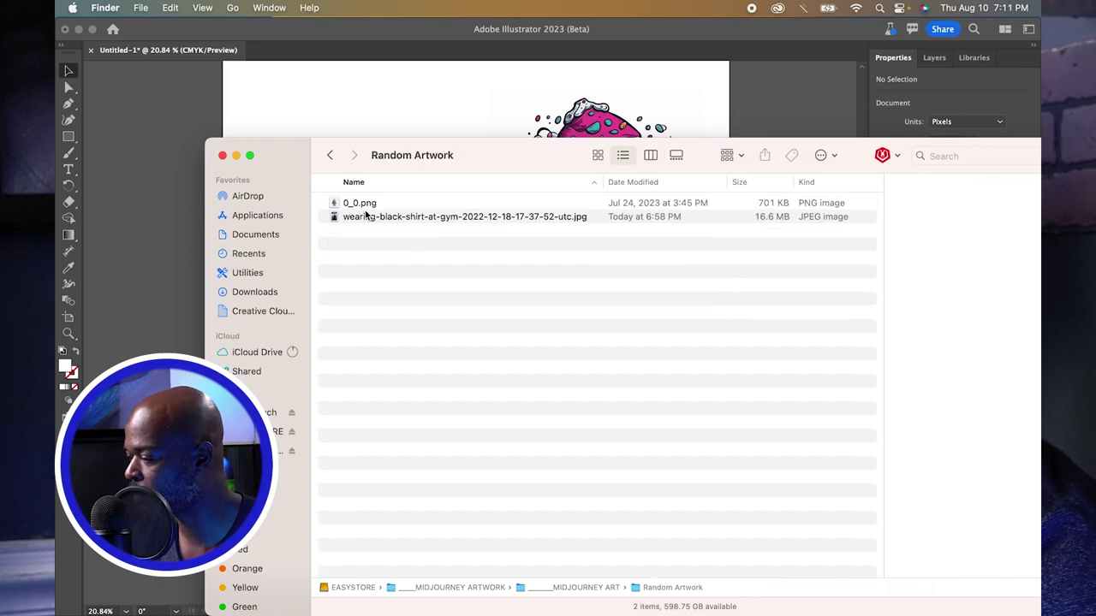
left_click(371, 217)
left_click_drag(371, 218, 351, 88)
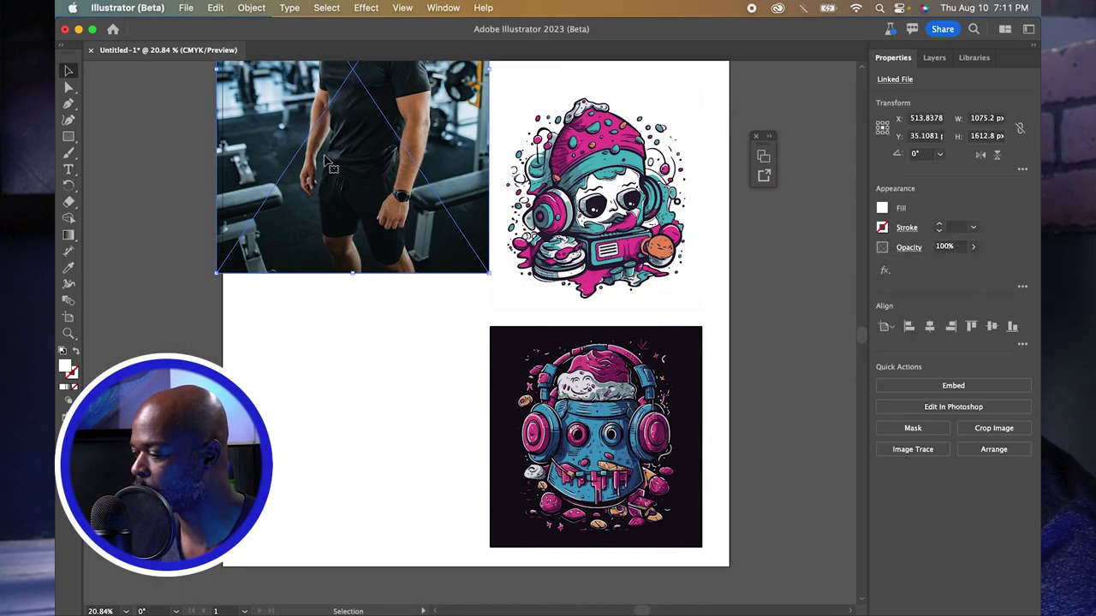
- Scale the gym photo down, position it on the artboard beside the cupcakes, and embed it
left_click_drag(333, 314, 325, 376)
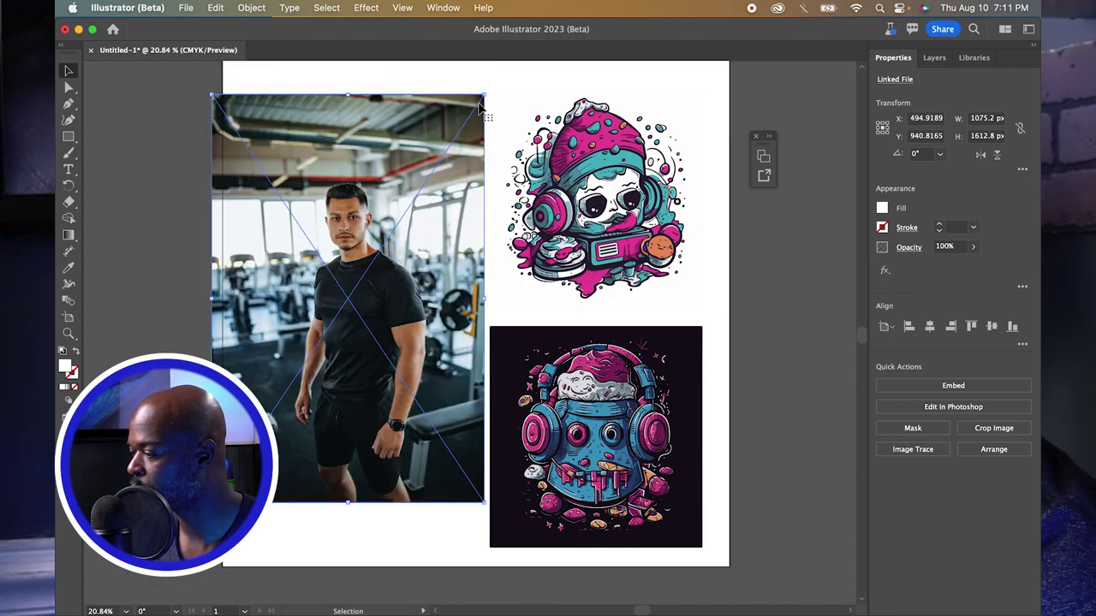
left_click_drag(469, 113, 445, 154)
mouse_move(400, 279)
left_mouse_down()
mouse_move(412, 242)
mouse_move(416, 280)
left_mouse_up()
left_click(983, 388)
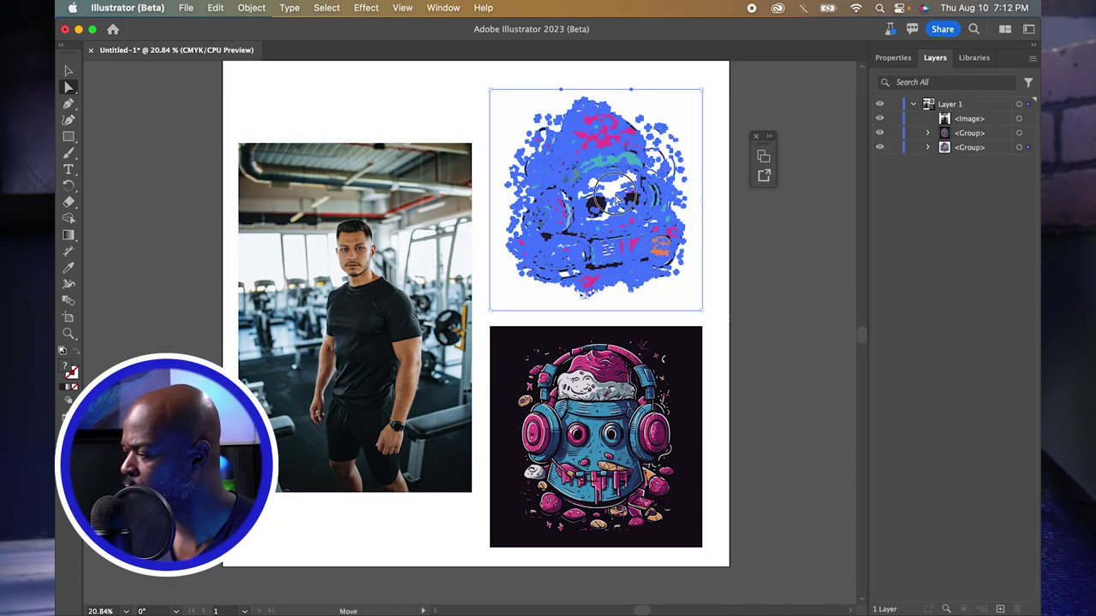
left_click_drag(612, 197, 395, 339)
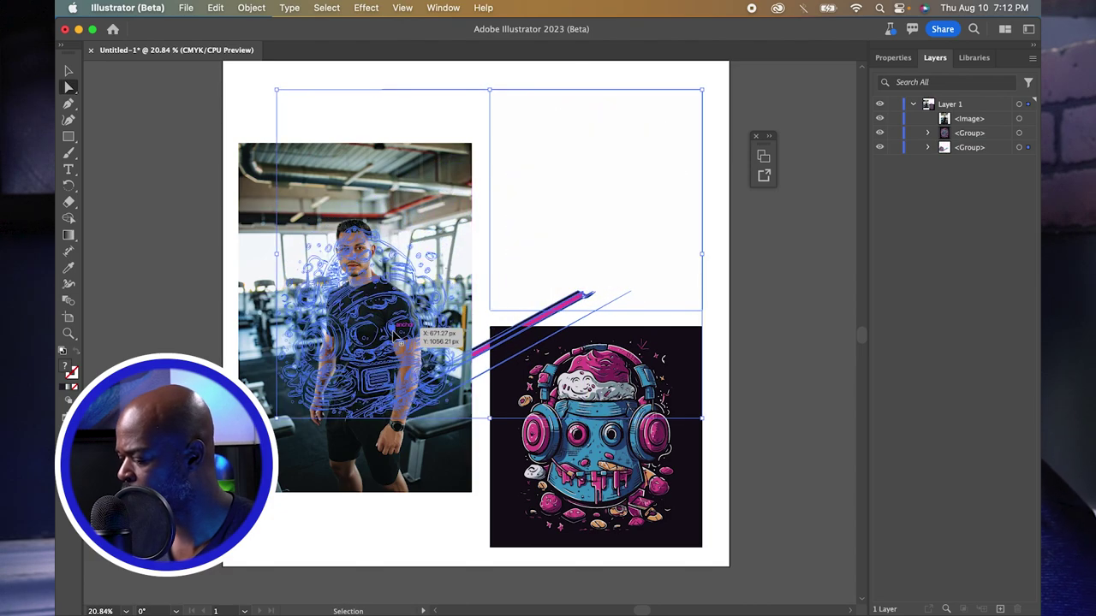
key("super+z")
left_click(734, 170)
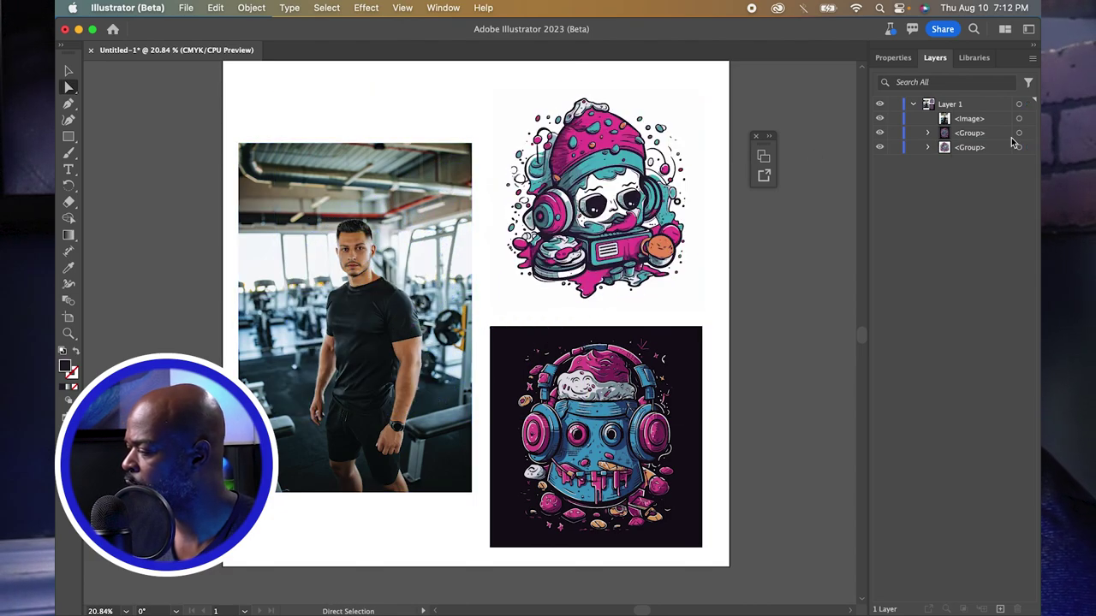
- Bring the white-background cupcake group to the front and move it over the gym photo
left_click(1019, 147)
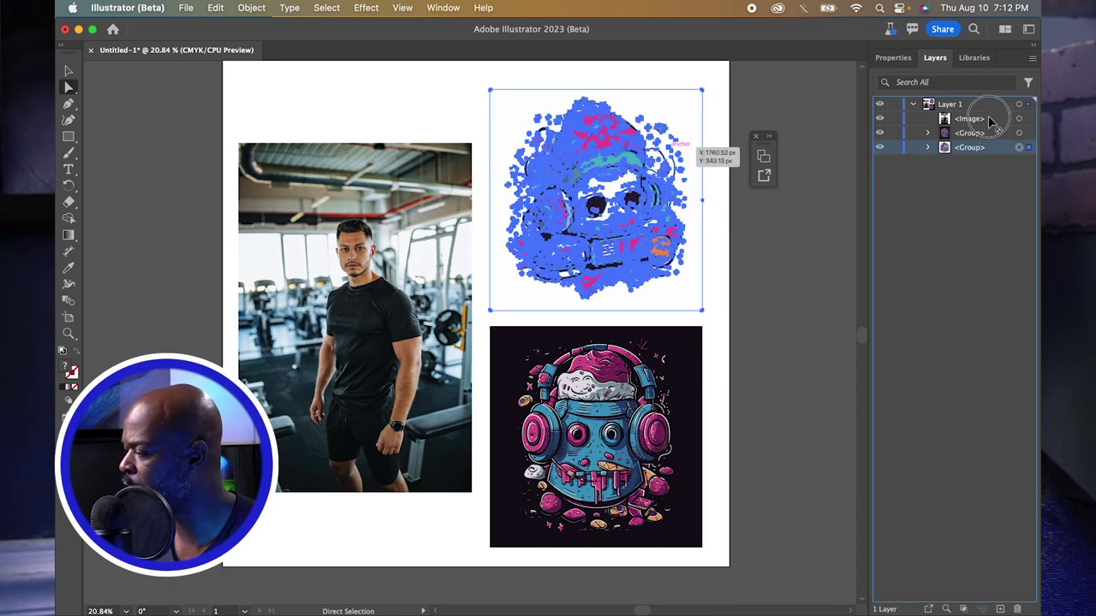
key("super+shift+bracketright")
left_click_drag(602, 168, 359, 308)
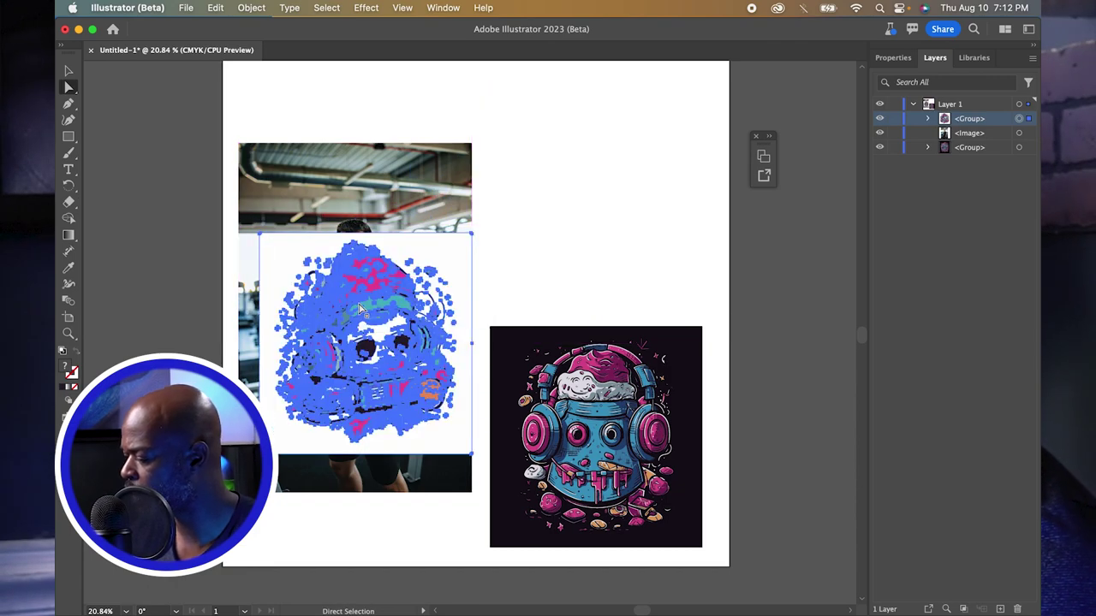
- Delete the white background shape behind the cupcake artwork on the gym photo
key("super+equal")
key("super+equal")
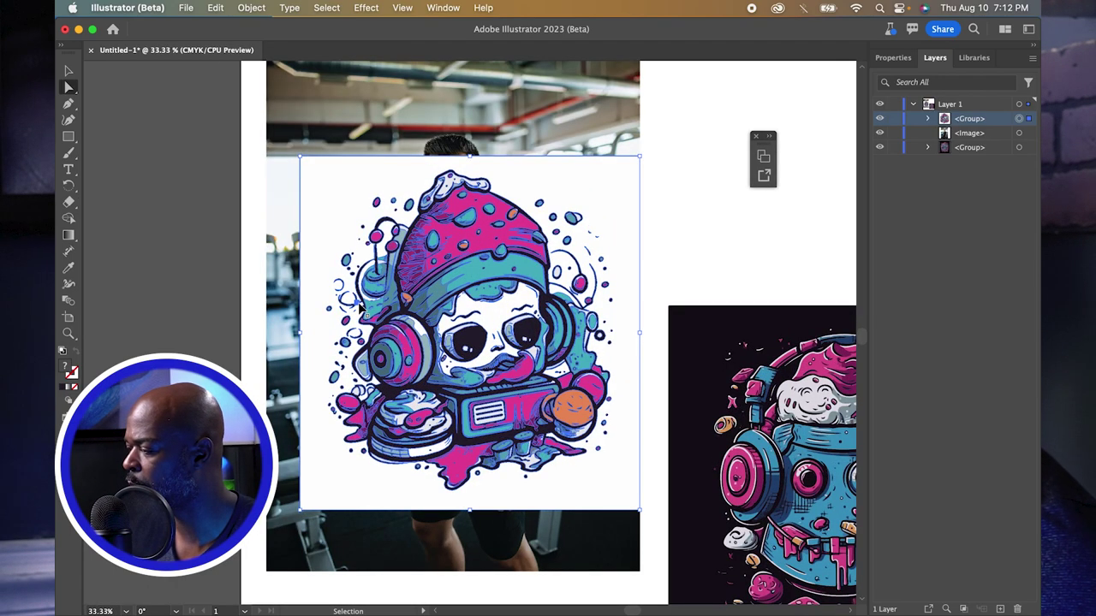
left_click(311, 214)
key("Delete")
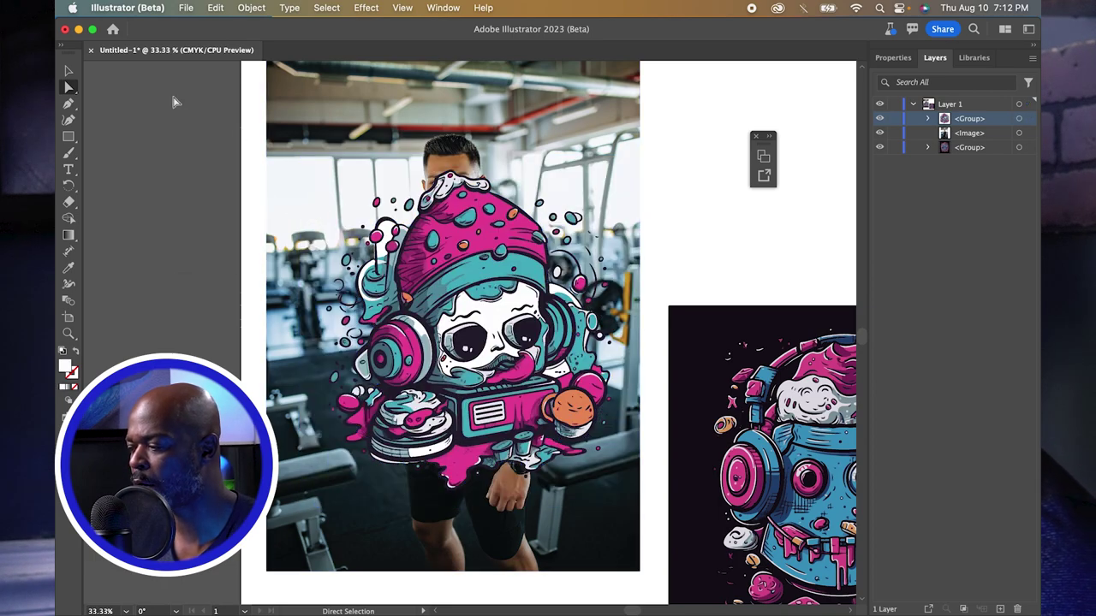
- Scale the cupcake group down proportionally and place it on the chest of the man's black shirt
left_click(68, 72)
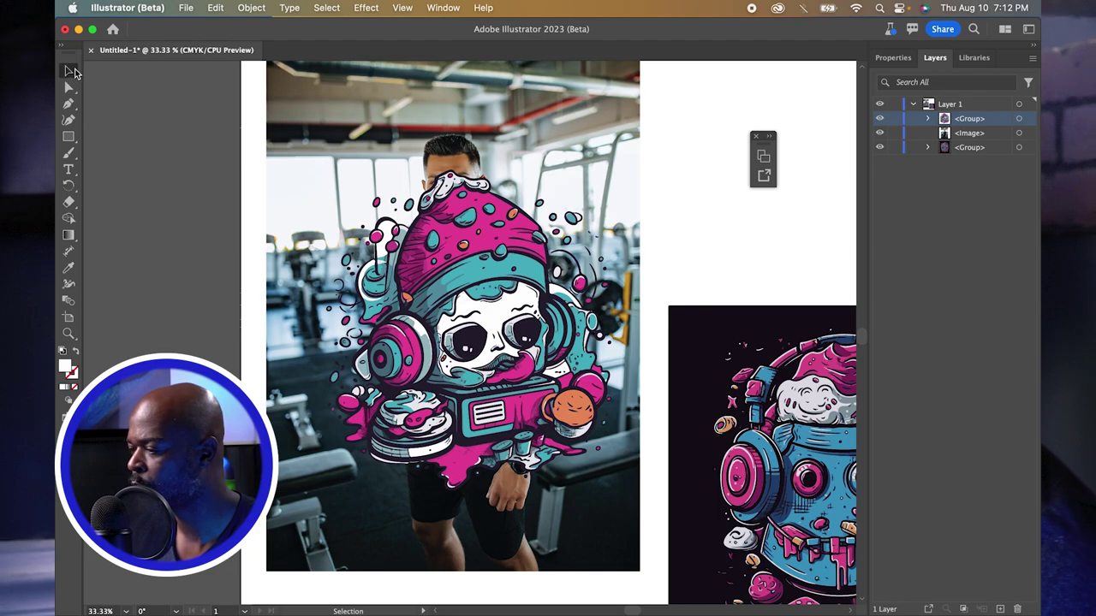
left_click(488, 203)
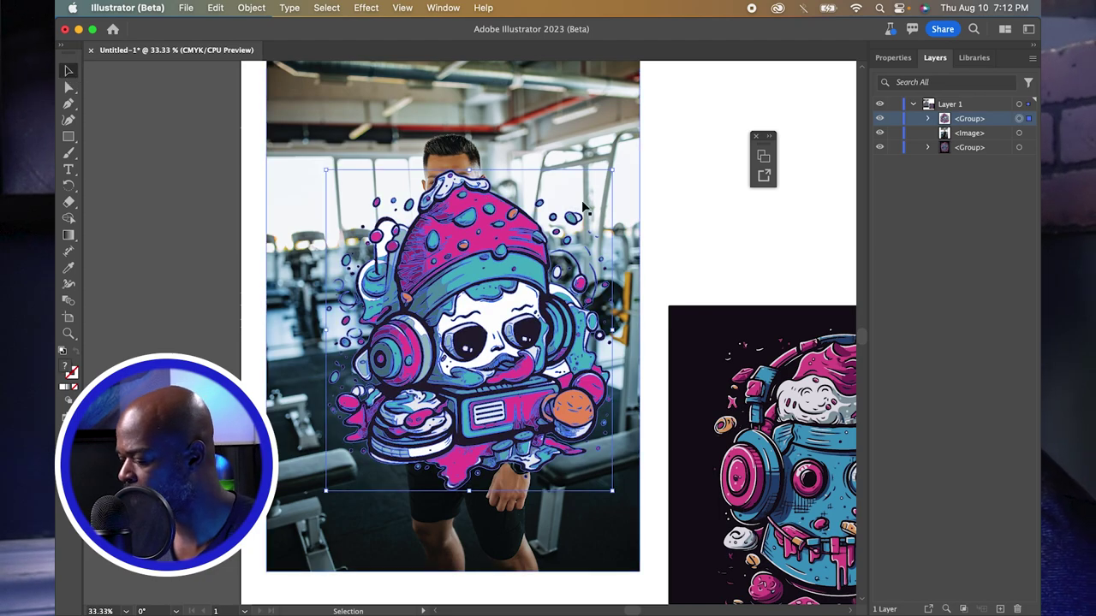
left_click_drag(611, 170, 470, 330)
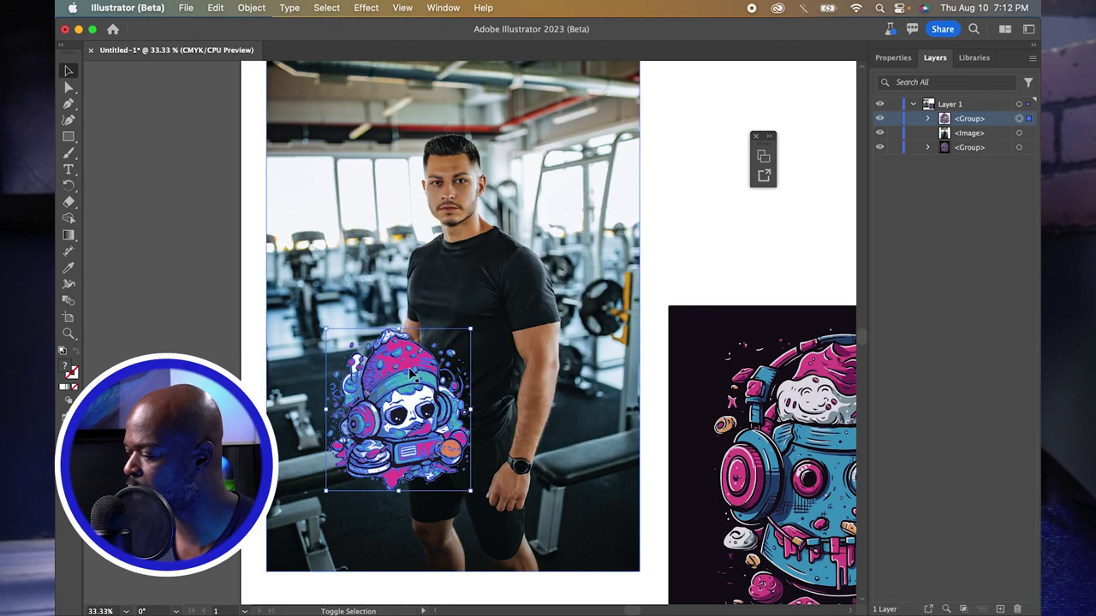
left_click_drag(408, 377, 463, 304)
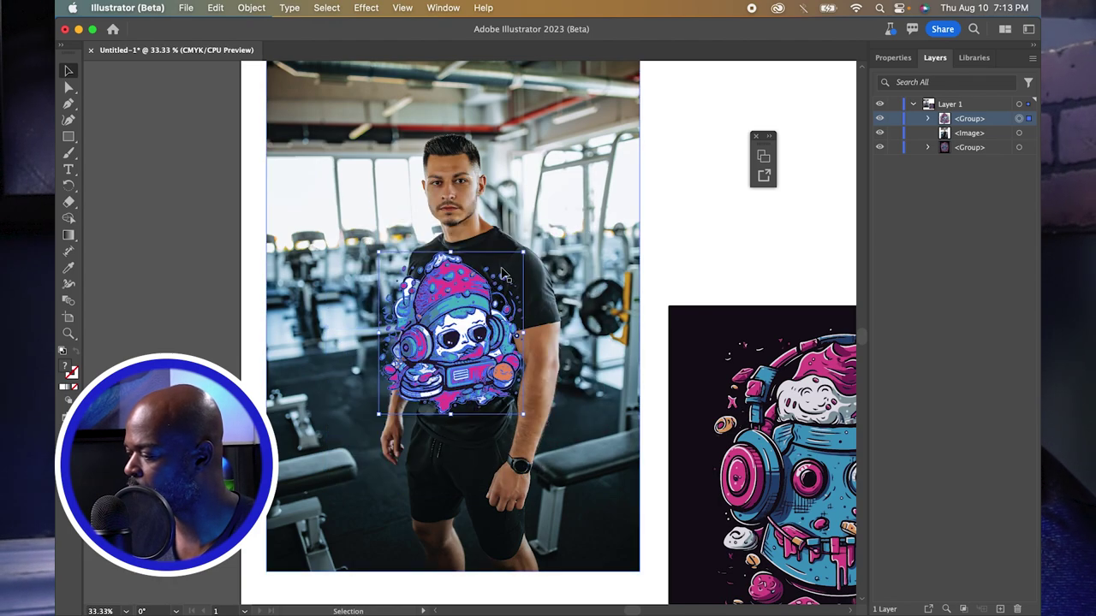
left_click_drag(524, 254, 469, 312)
left_click_drag(425, 347, 458, 298)
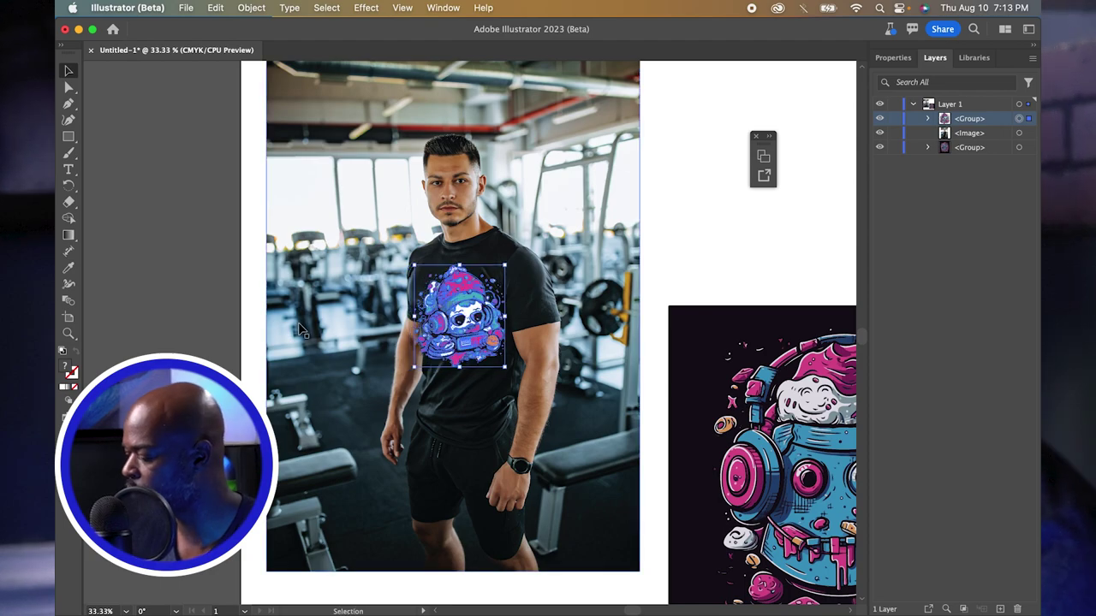
- Shrink the cupcake artwork slightly more and adjust its position on the shirt's chest
key("super+equal")
key("super+equal")
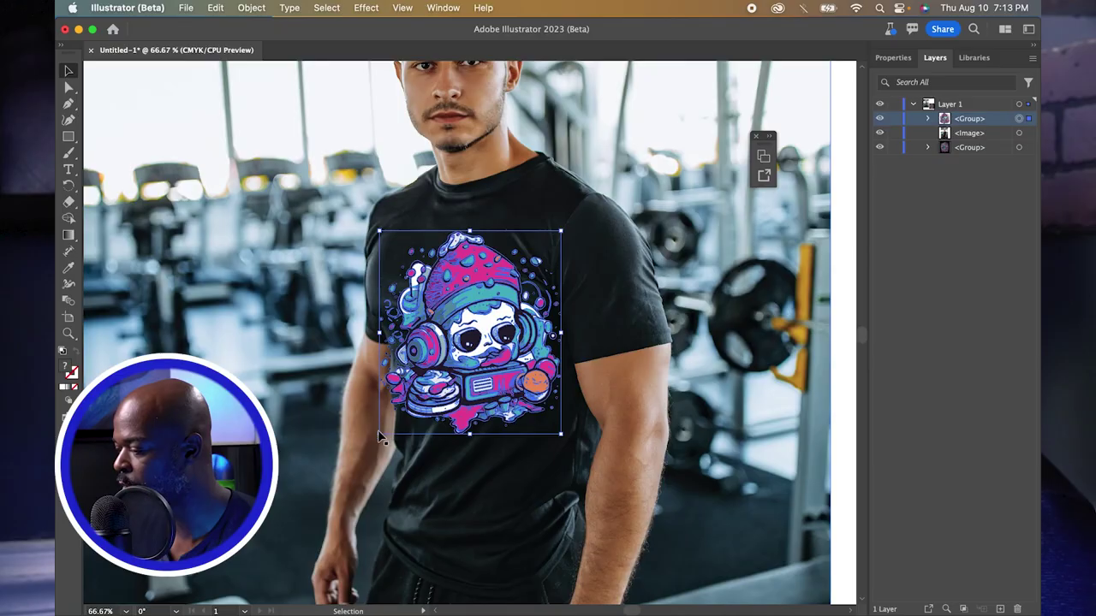
left_click_drag(379, 434, 398, 417)
mouse_move(496, 327)
left_mouse_down()
mouse_move(503, 338)
mouse_move(485, 339)
left_mouse_up()
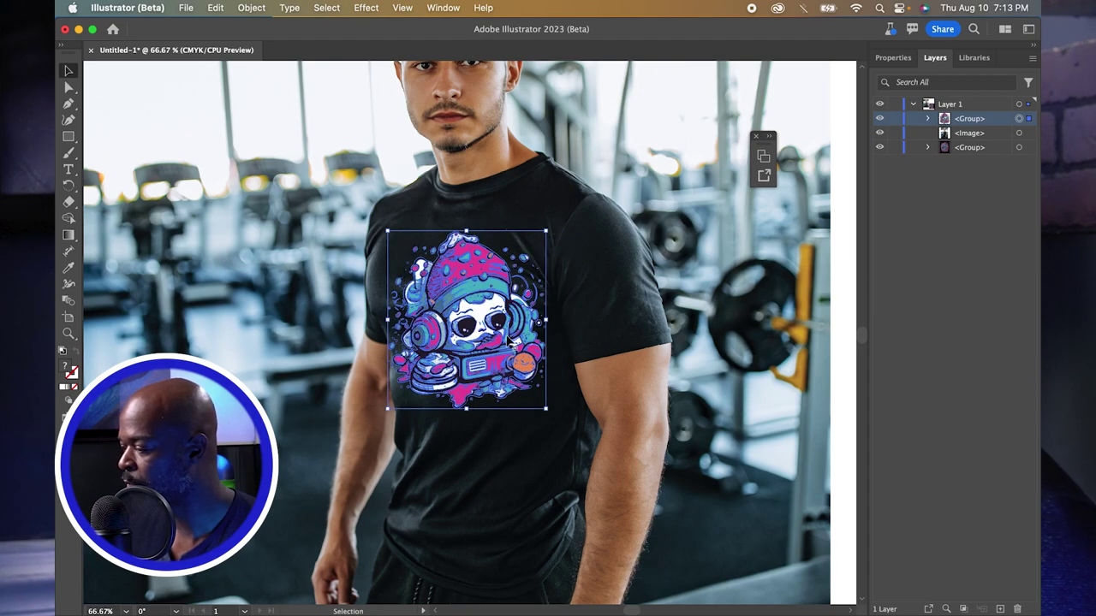
- Select the cupcake artwork together with the gym photo and make a Mockup from them
scroll(258, 312, "left", 4)
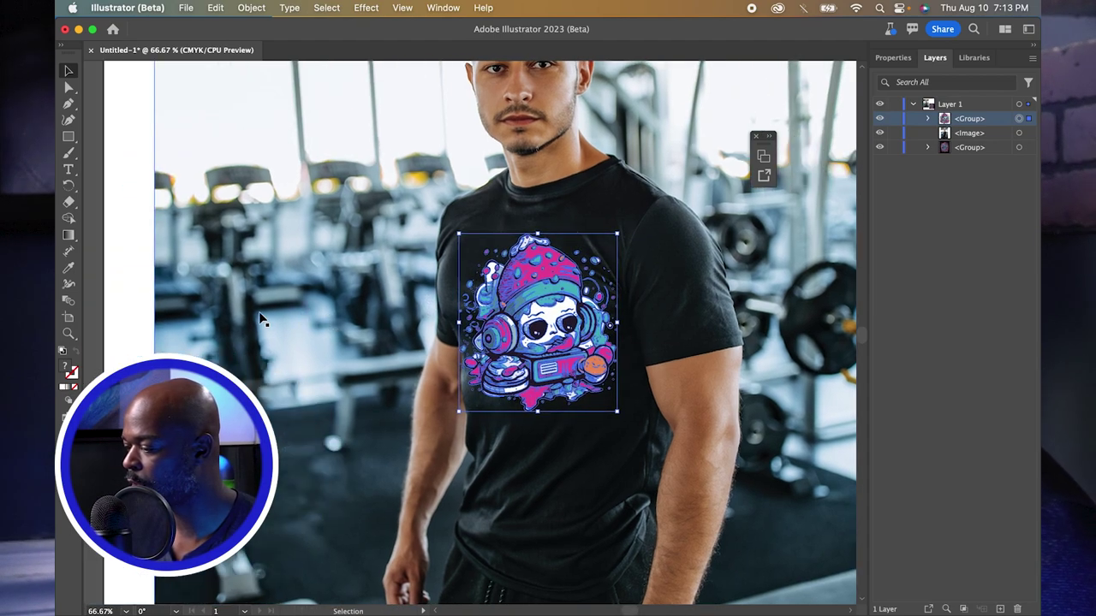
scroll(257, 316, "left", 1)
left_click(239, 287)
left_click_drag(122, 169, 734, 514)
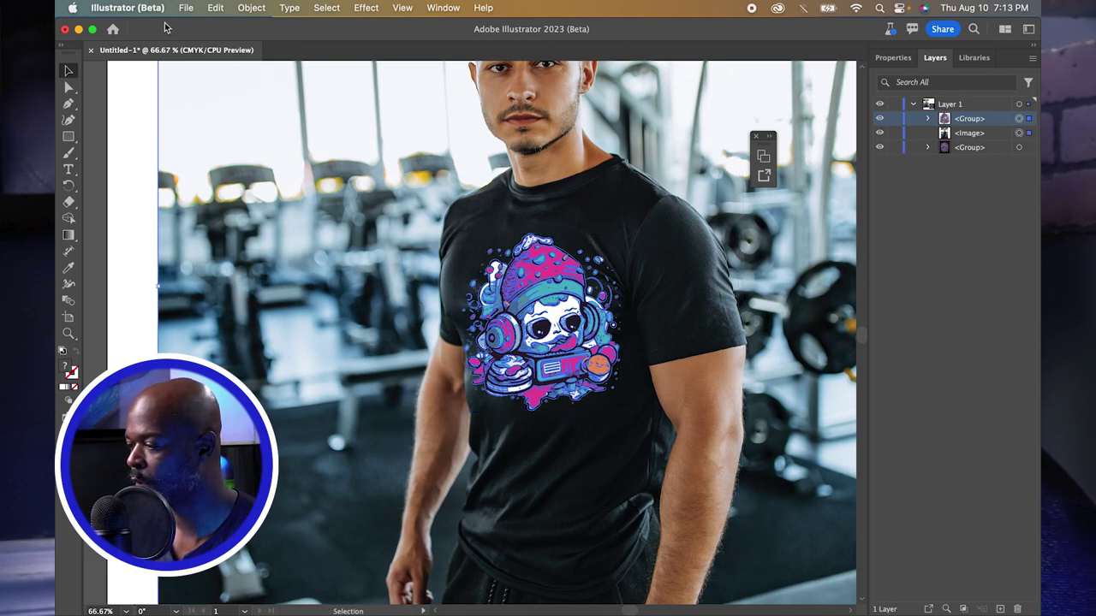
left_click(242, 12)
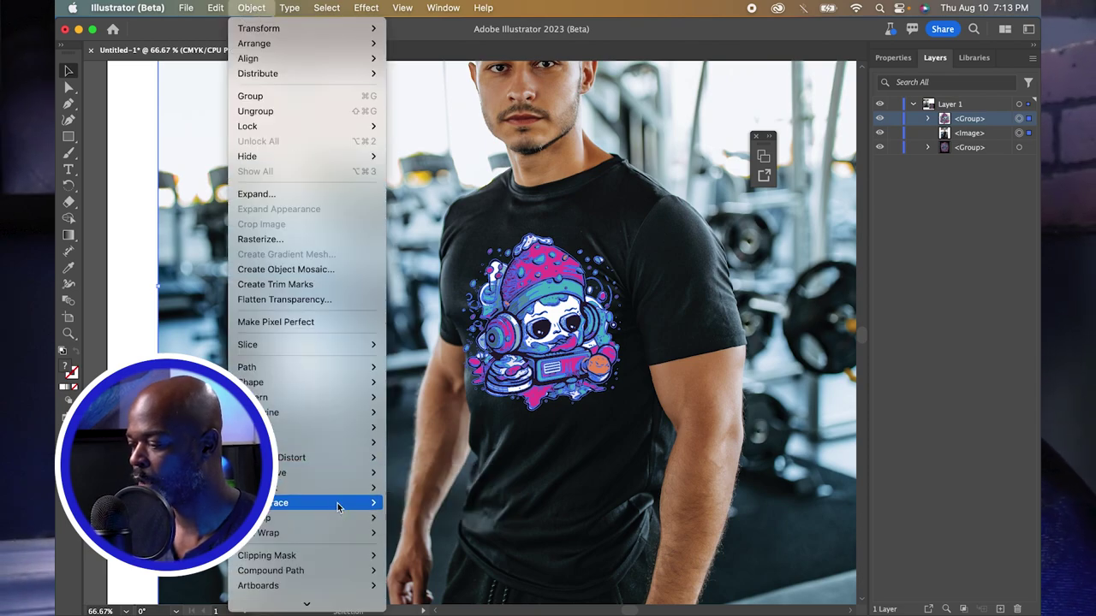
mouse_move(341, 519)
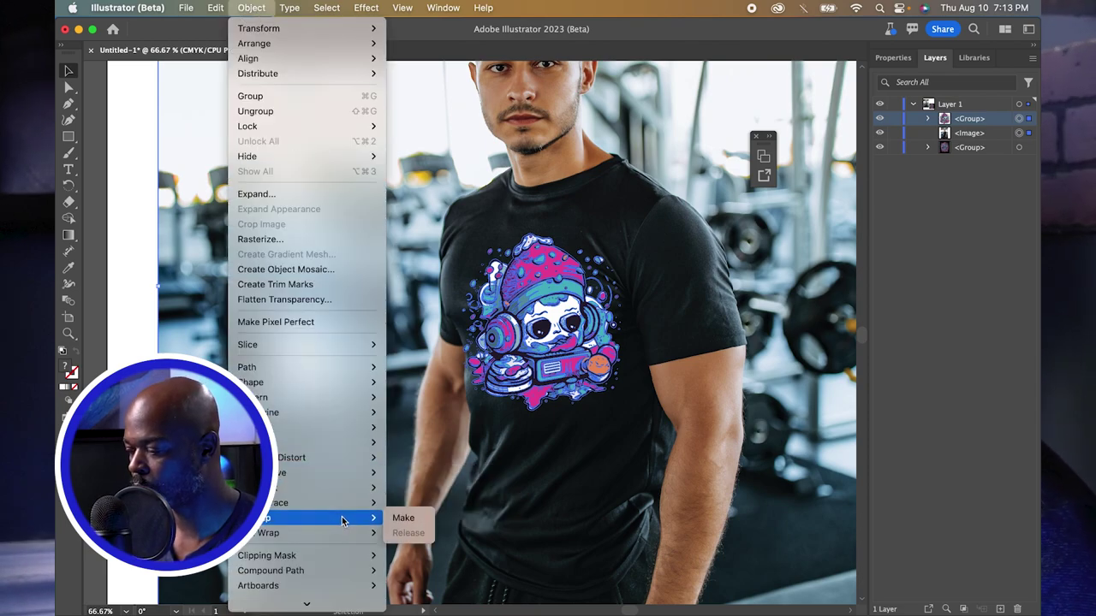
left_click(410, 522)
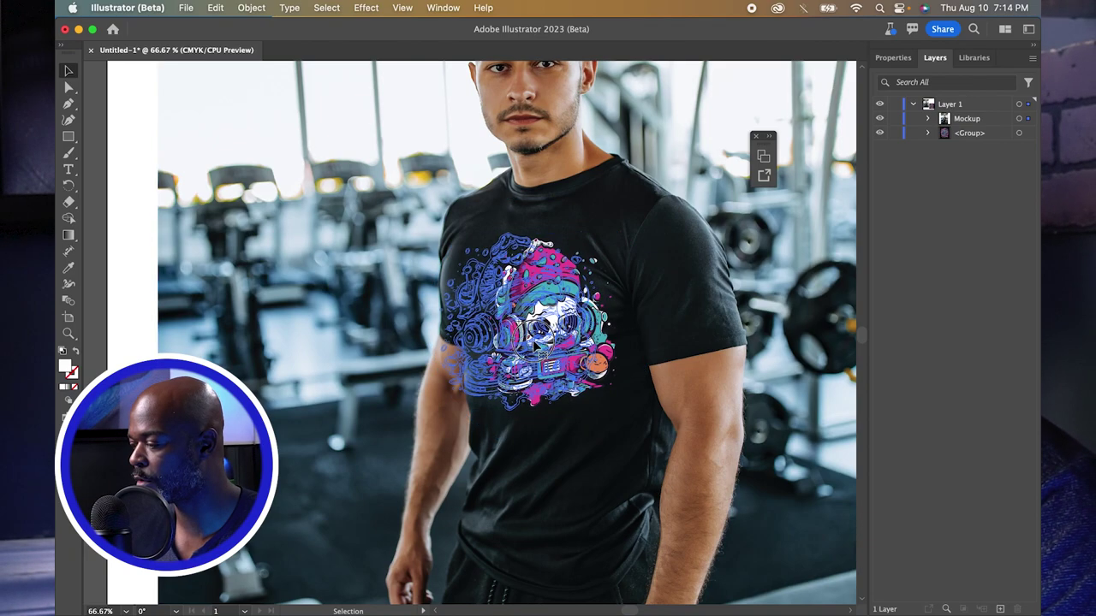
- Reposition the mockup artwork across the shirt's chest and rotate it slightly clockwise
key("ctrl+z")
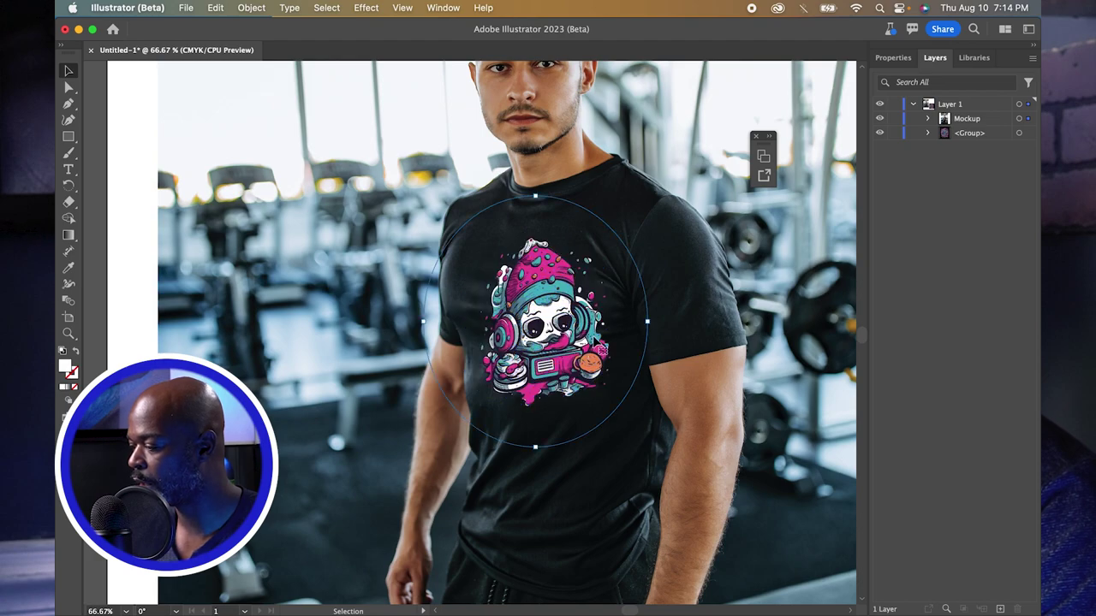
left_click(651, 326)
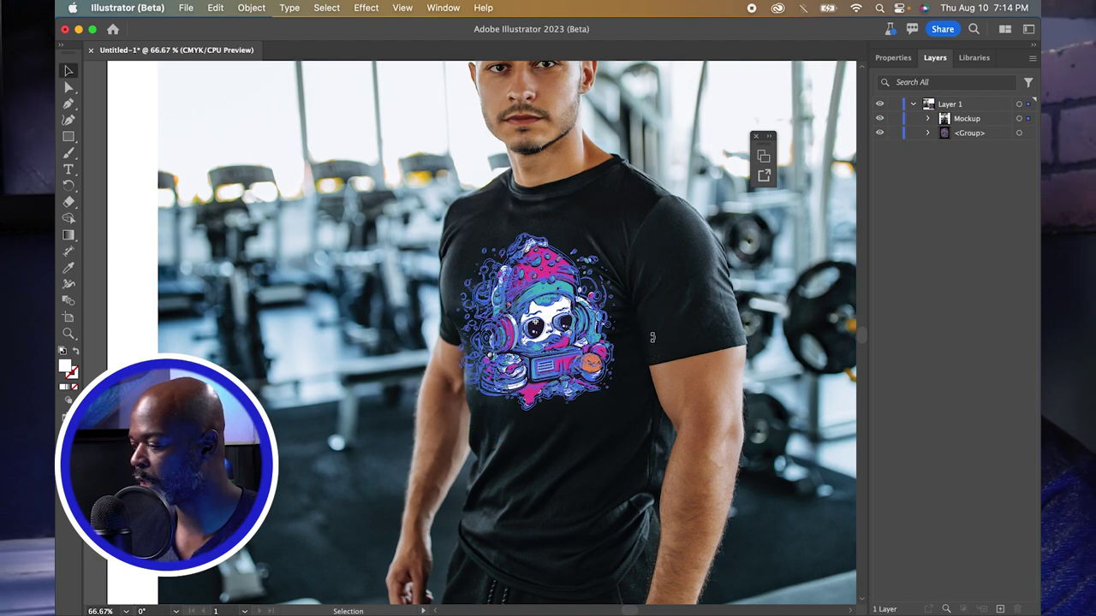
key("ctrl+z")
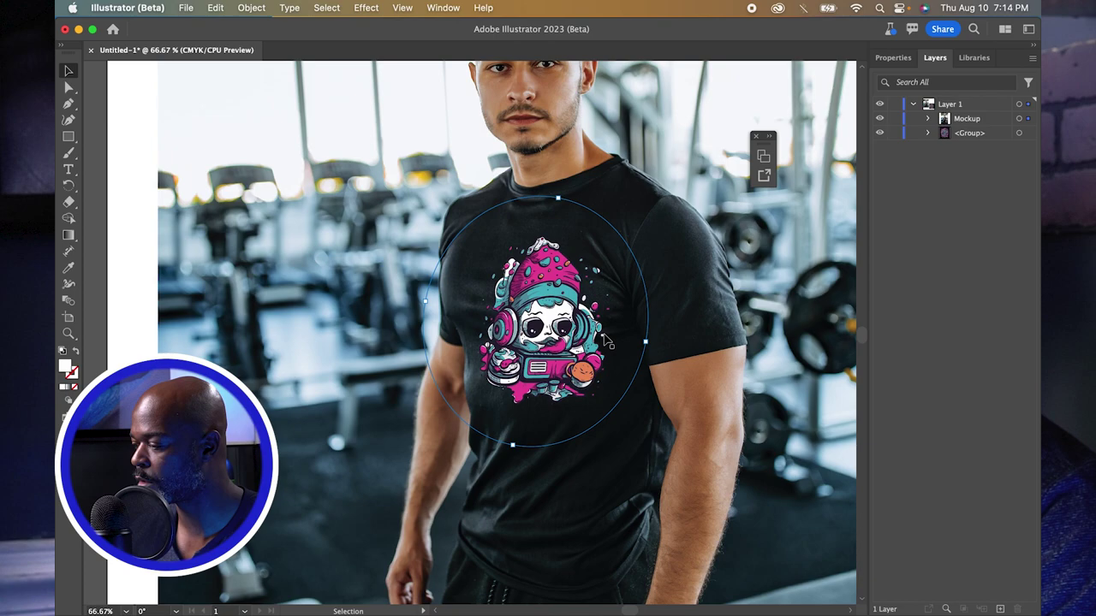
key("ctrl+shift+z")
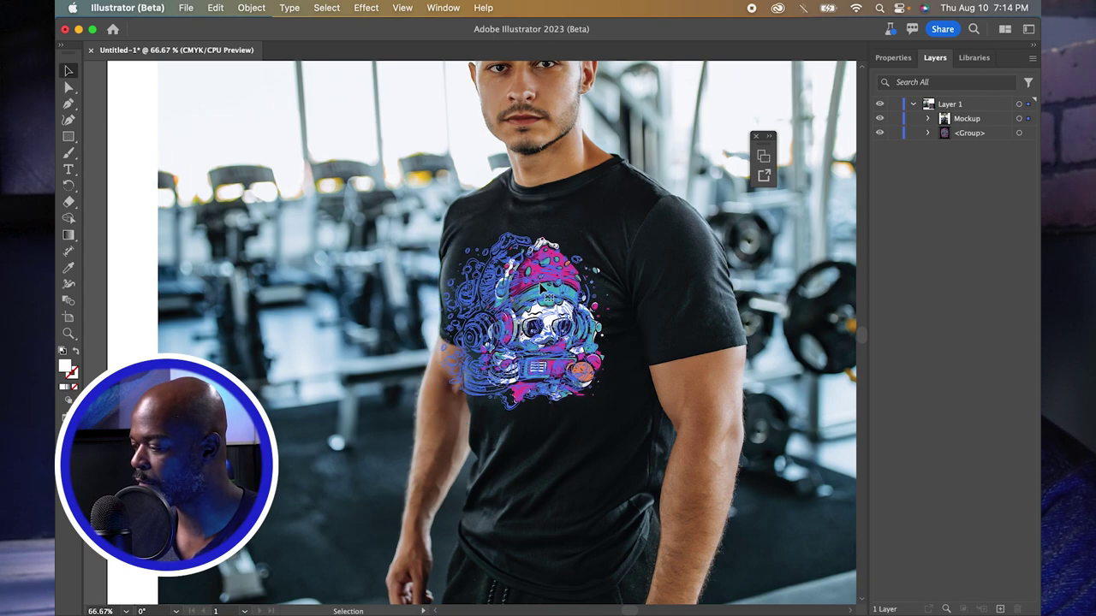
key("ctrl+z")
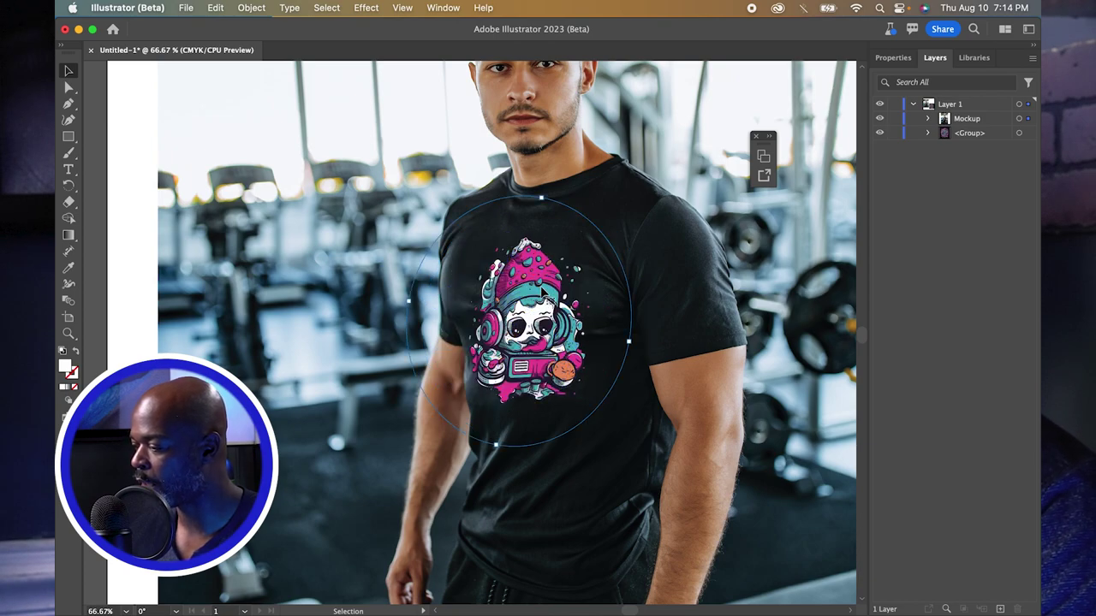
- Move the mockup artwork slightly up the shirt's chest and stretch it taller and wider
key("ctrl+shift+z")
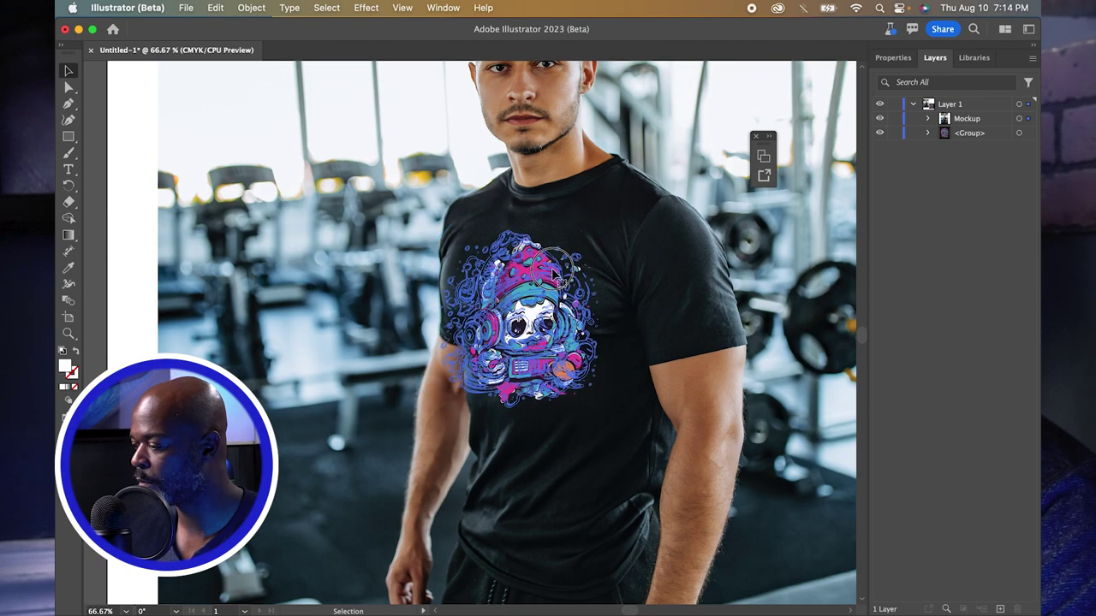
key("ctrl+z")
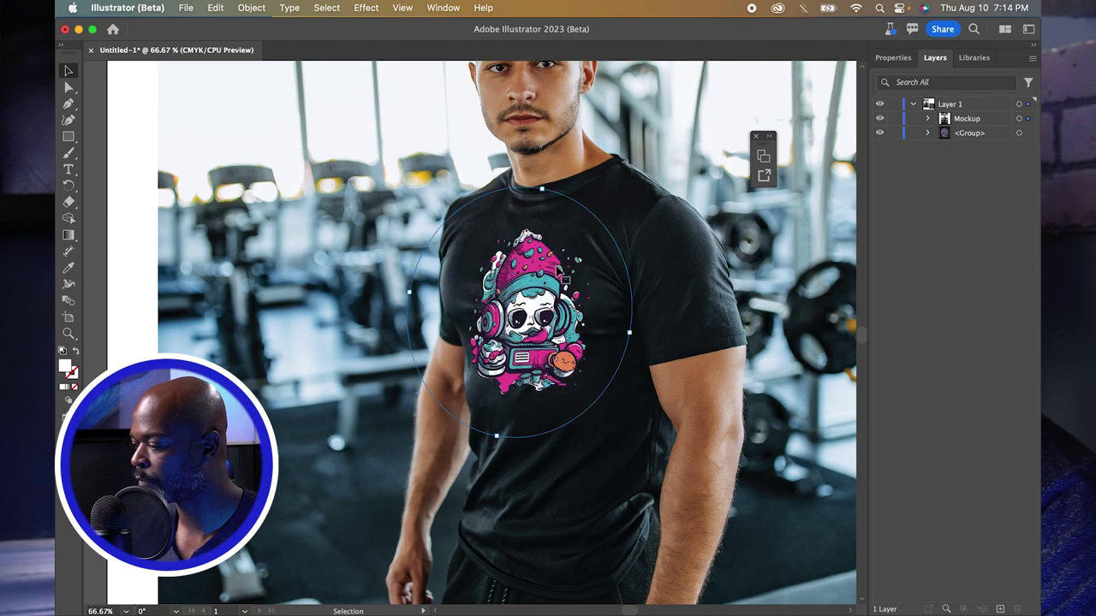
key("ctrl+shift+z")
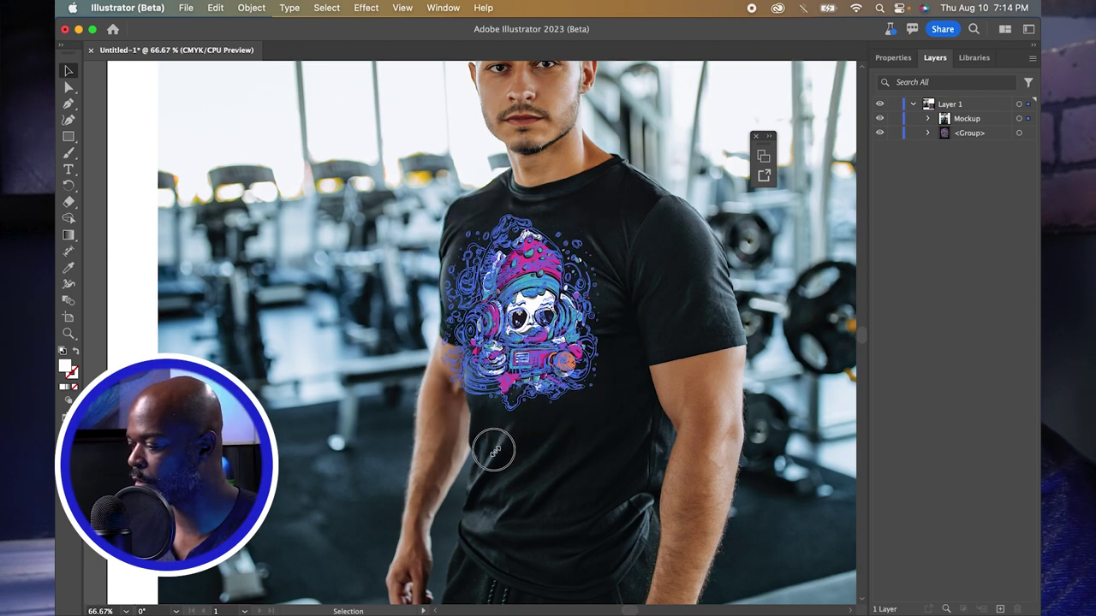
key("ctrl+z")
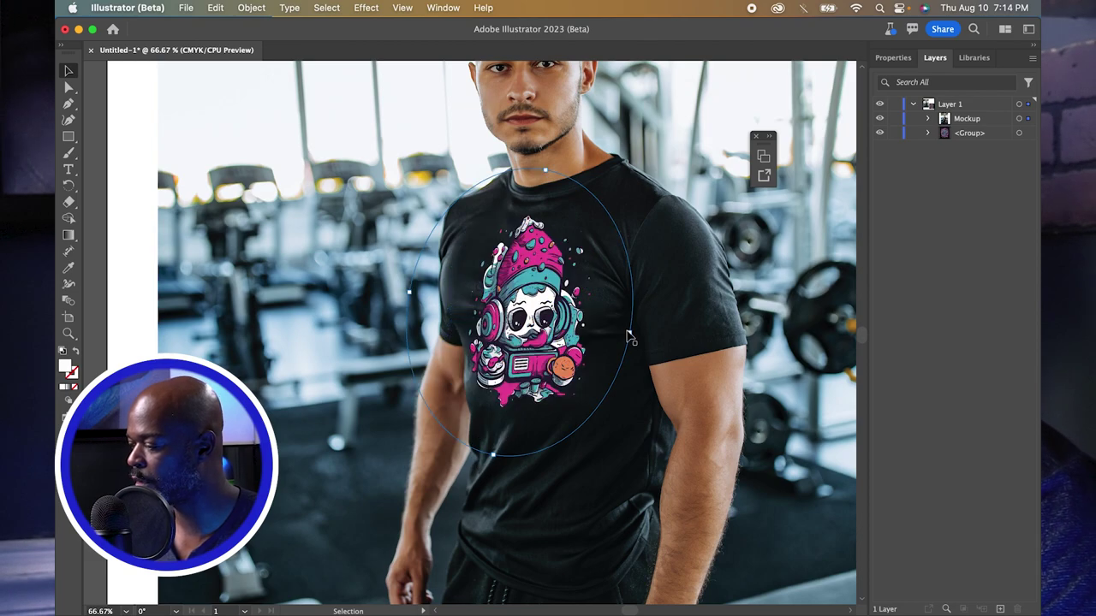
key("ctrl+shift+z")
key("ctrl+z")
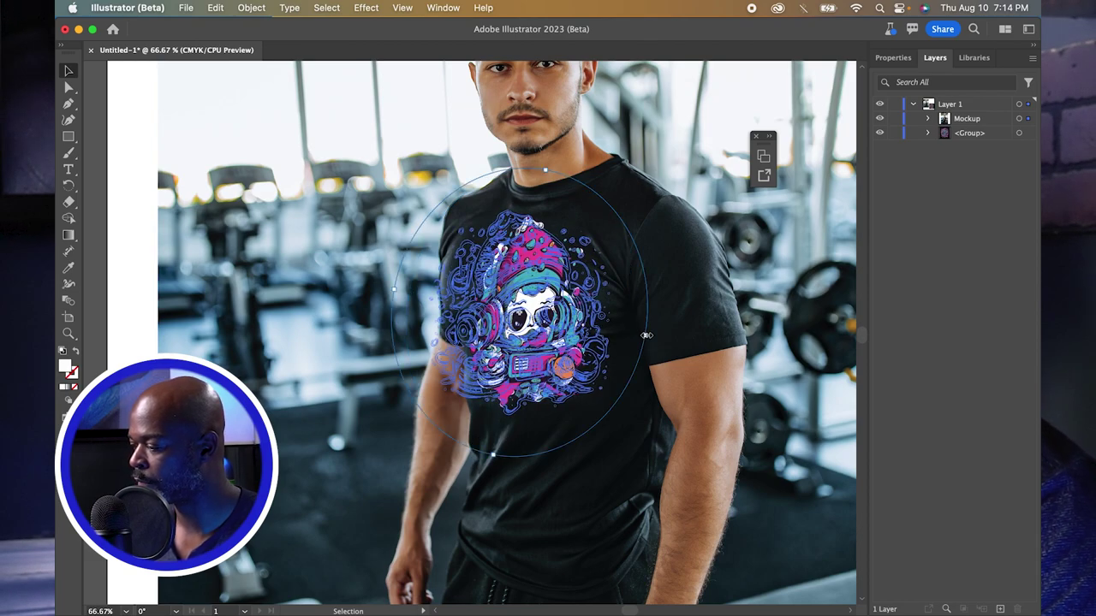
key("ctrl+z")
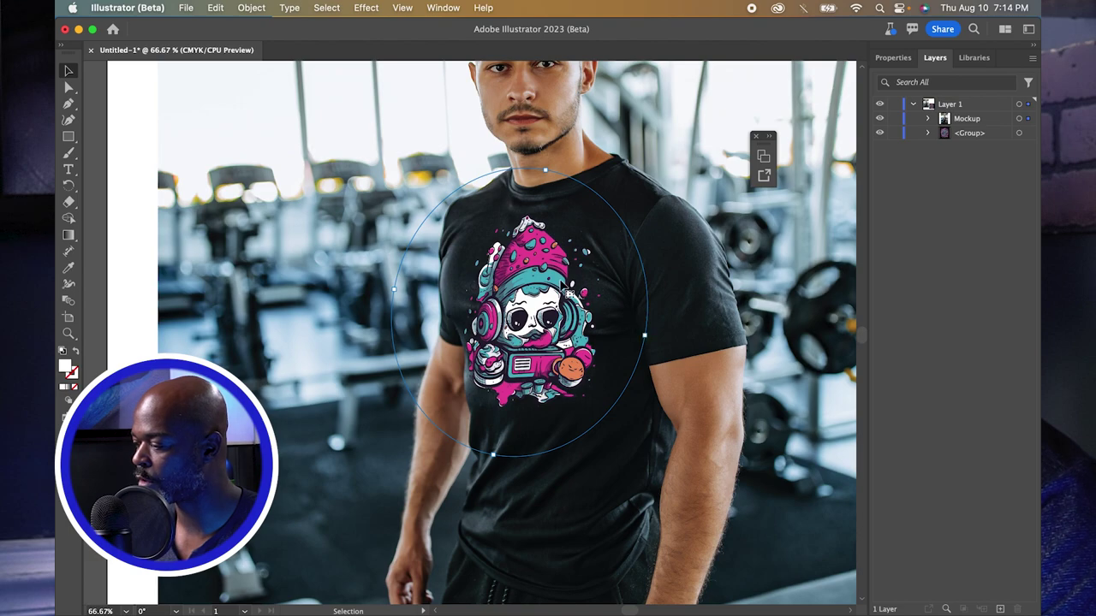
- Lower the mockup artwork slightly on the shirt's chest and rotate it a little clockwise
key("ctrl+shift+z")
key("ctrl+z")
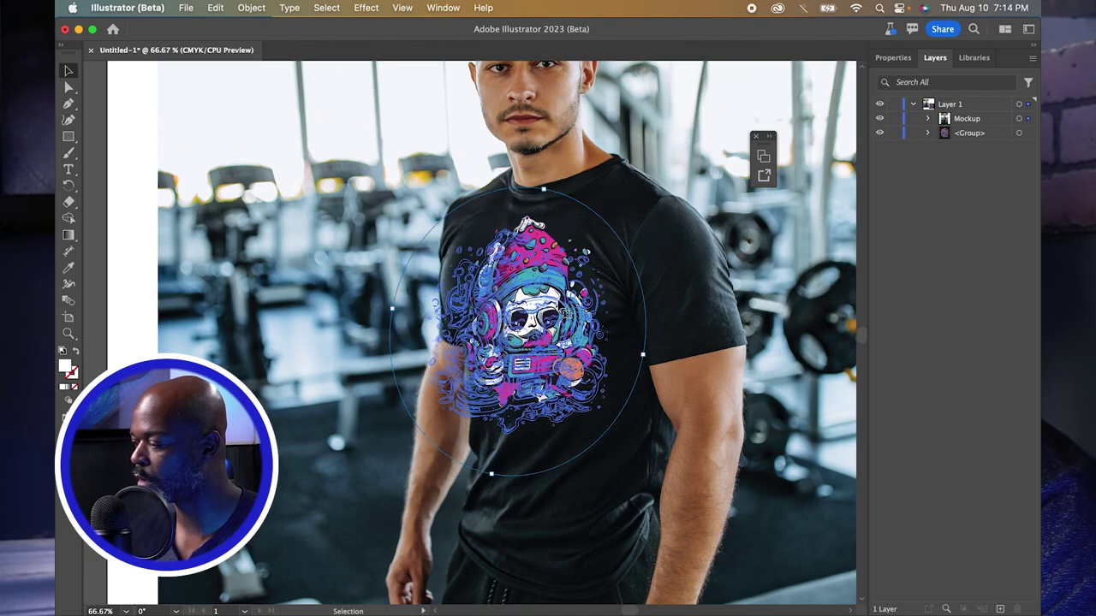
key("ctrl+z")
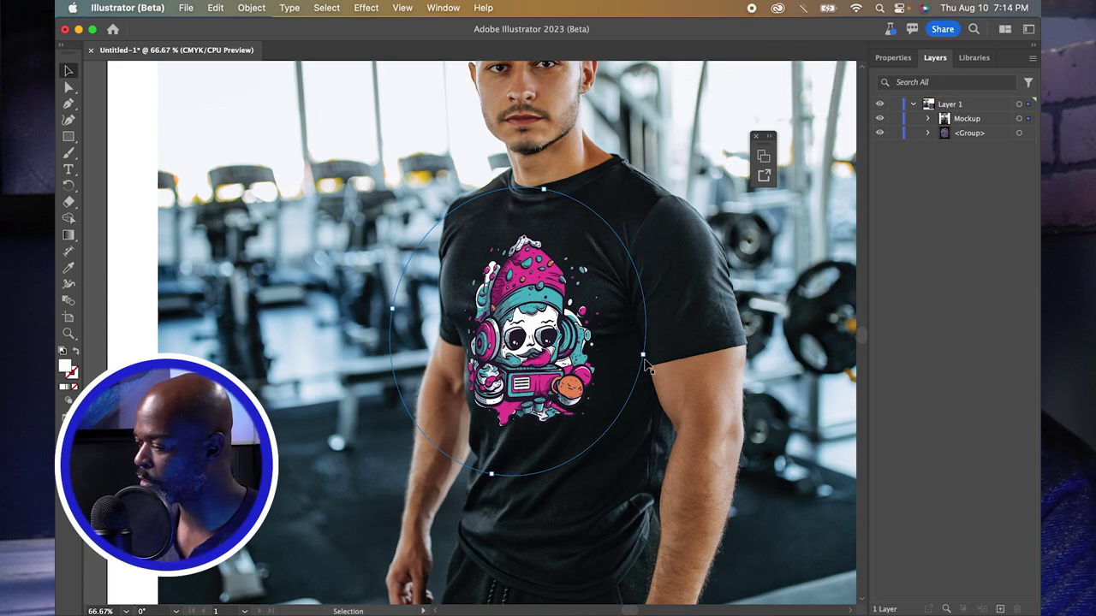
key("ctrl+shift+z")
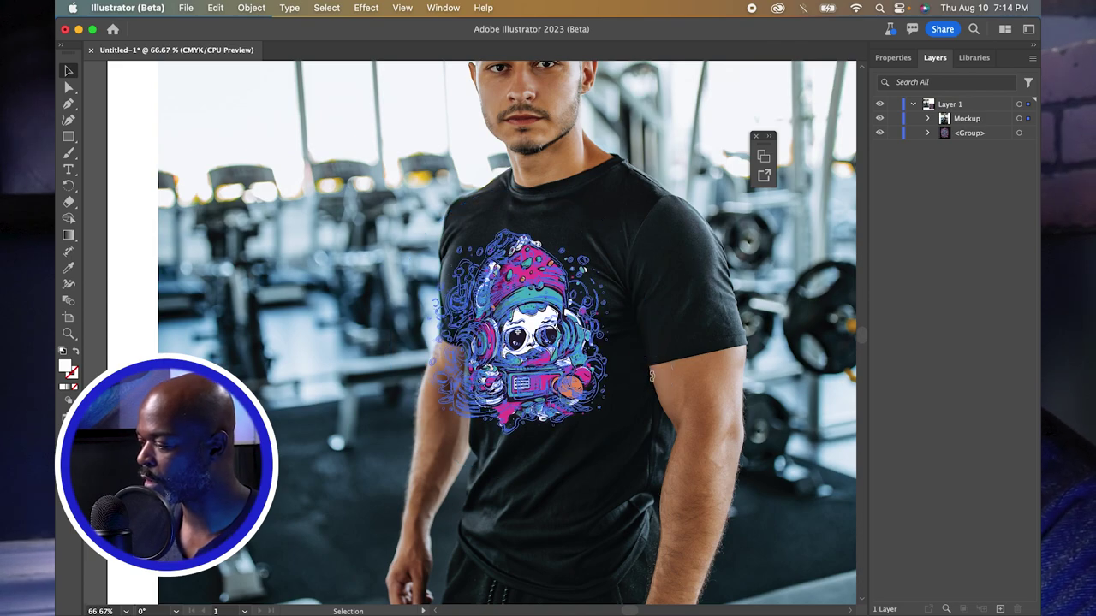
key("ctrl+z")
key("ctrl+z")
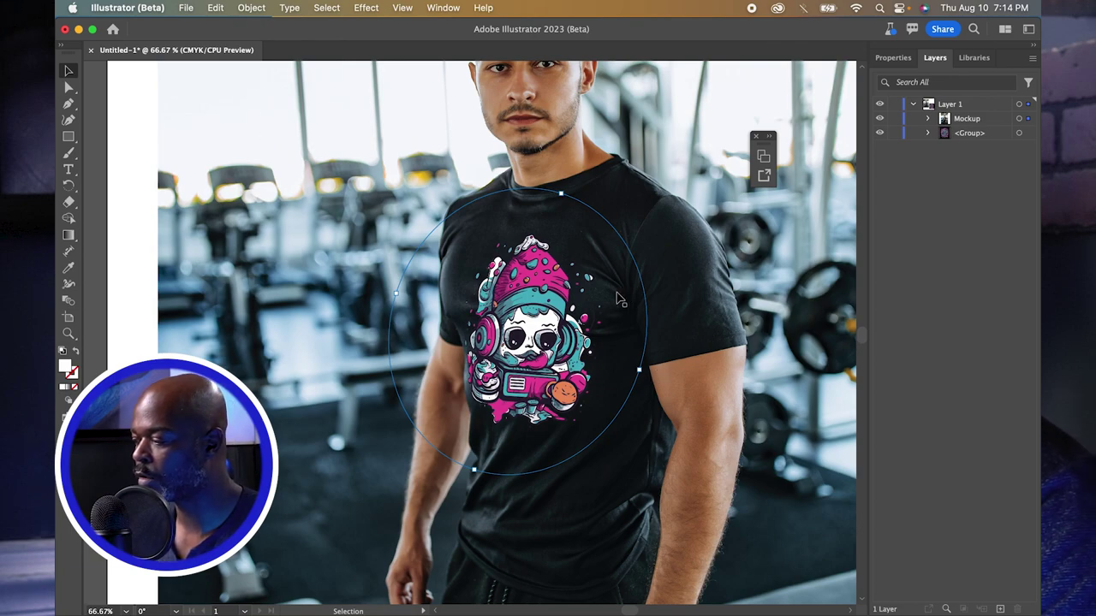
- Try the mockup artwork at 70% opacity and restore it to 100%
left_click(894, 57)
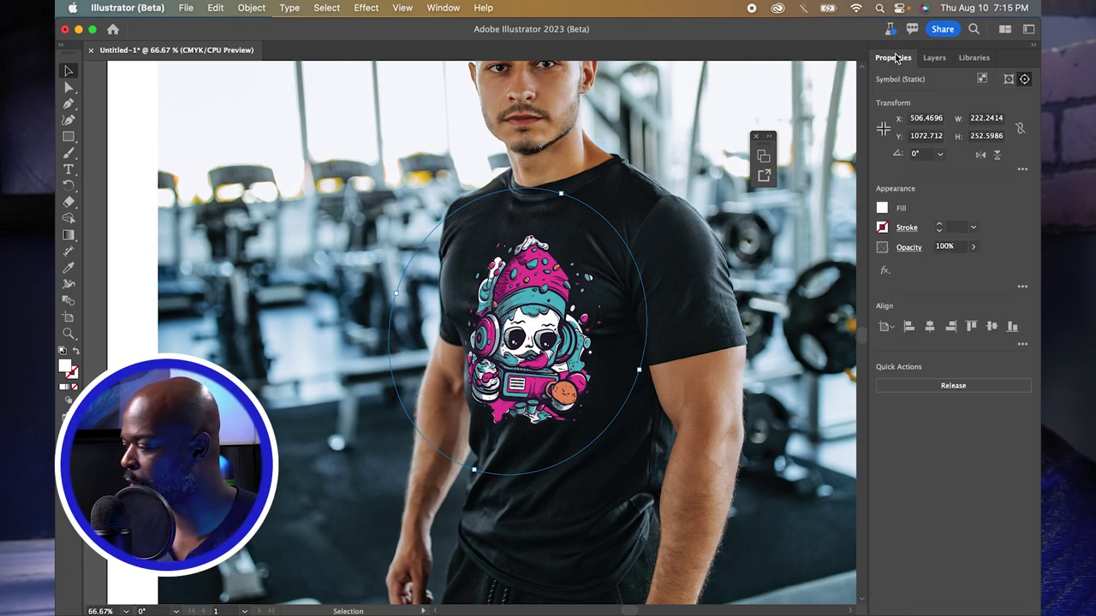
left_click(908, 247)
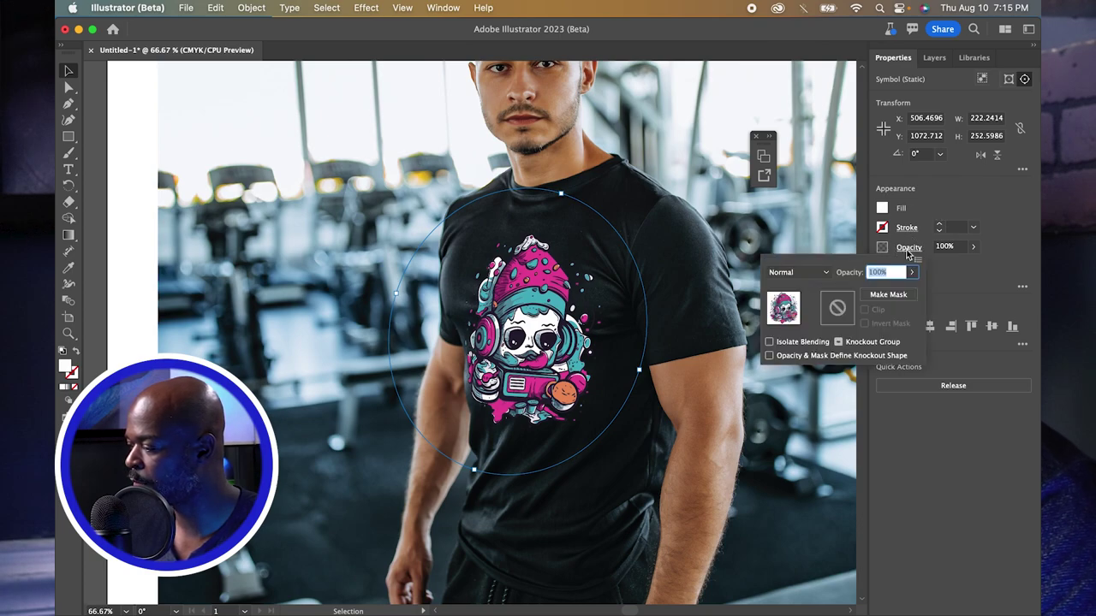
left_click_drag(893, 292, 896, 294)
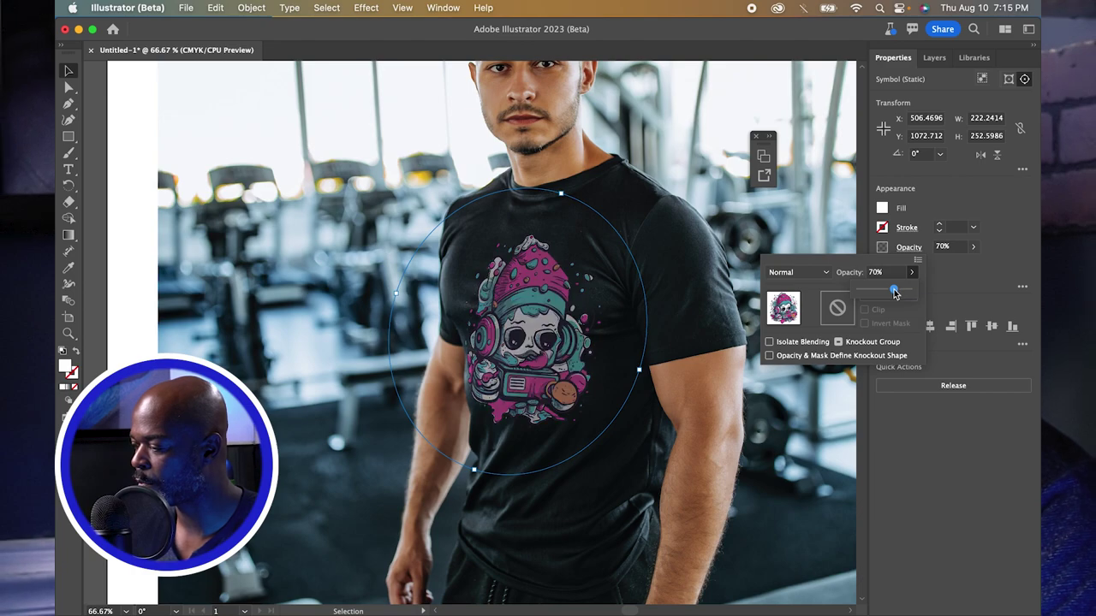
left_click(906, 293)
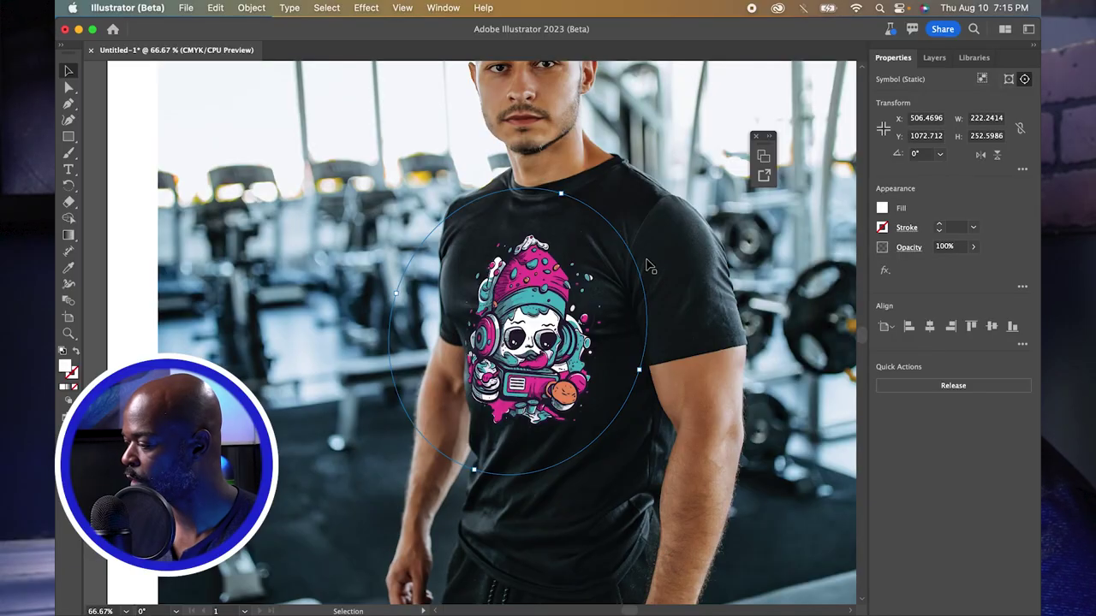
- Examine how the cupcake artwork sits on the man's black shirt, from the whole artboard to close up
key("super+minus")
scroll(625, 278, "up", 2)
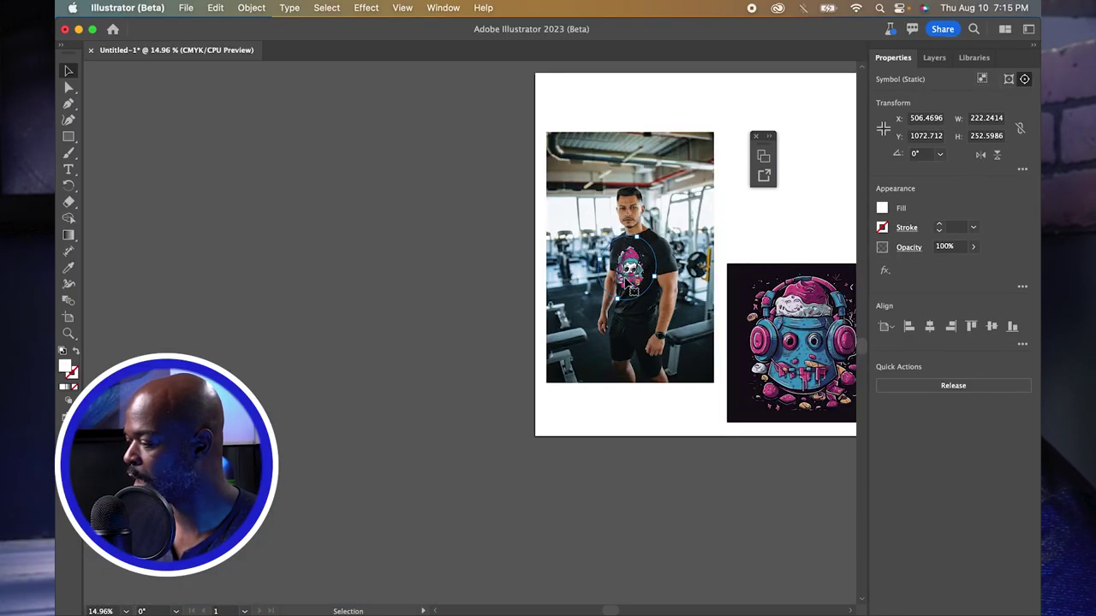
scroll(603, 376, "right", 5)
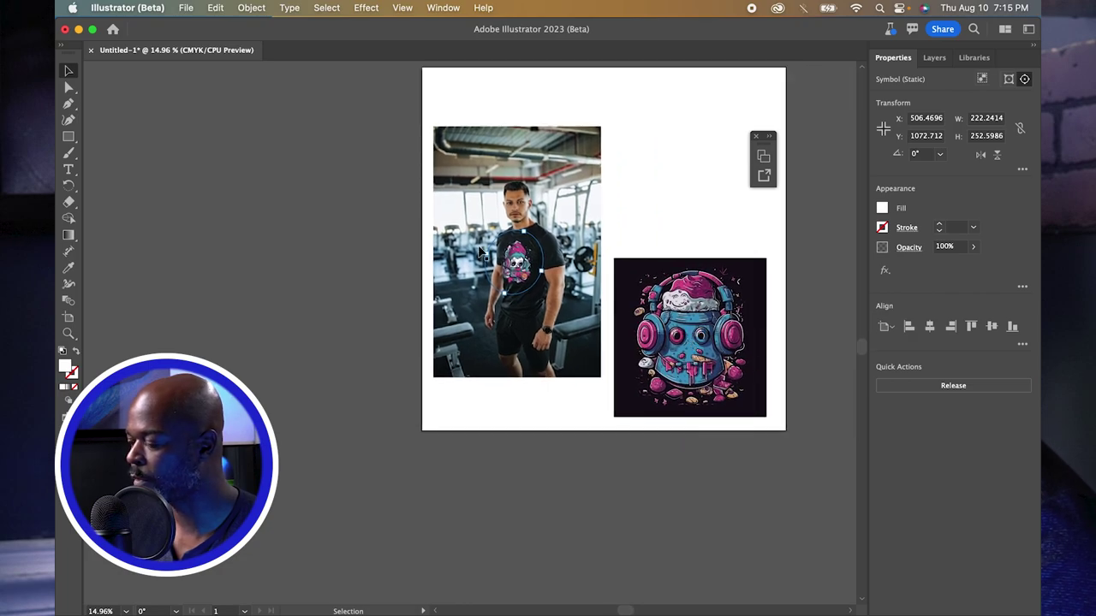
scroll(564, 205, "up", 2)
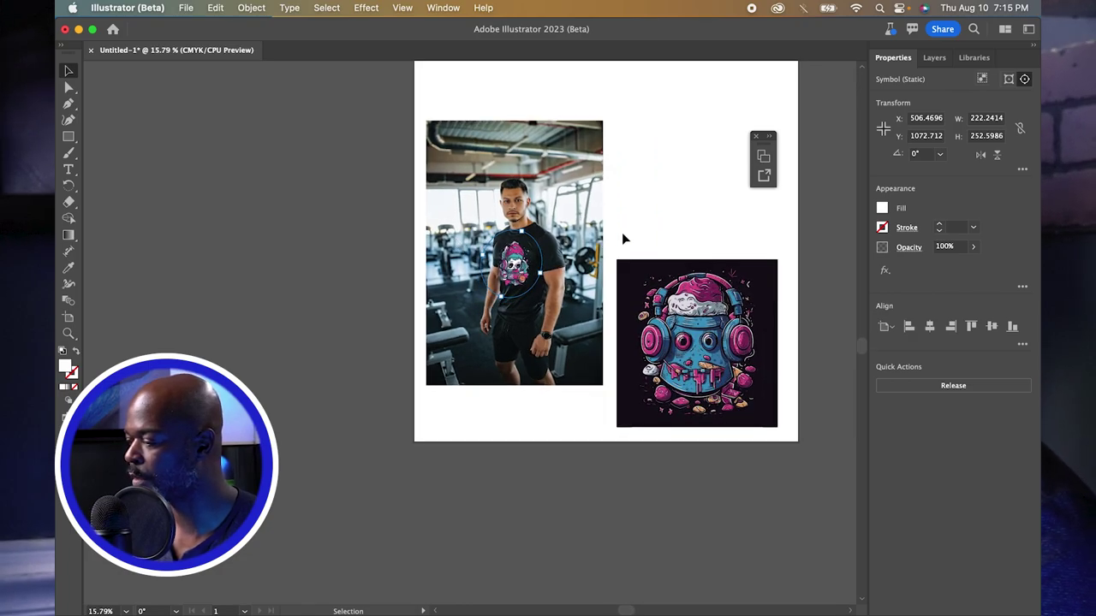
scroll(621, 232, "up", 3)
scroll(637, 232, "up", 3)
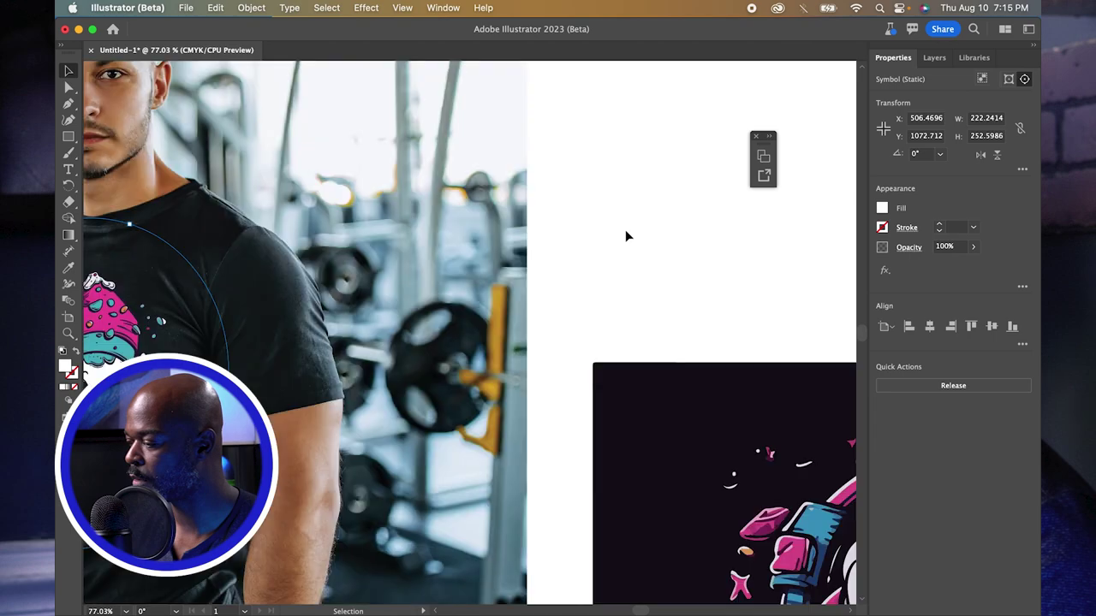
scroll(277, 306, "left", 5)
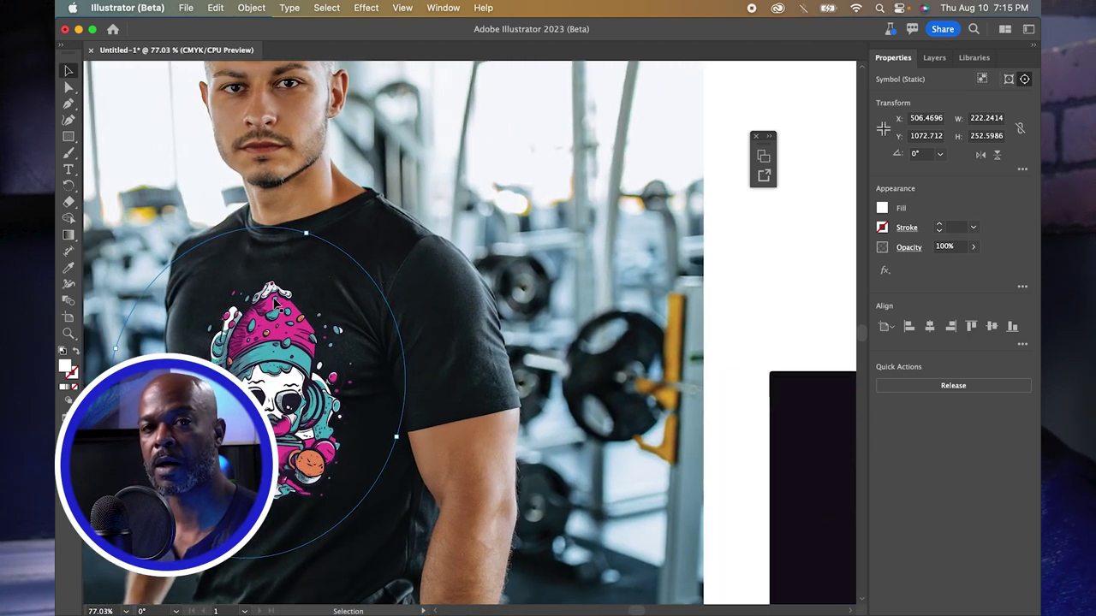
scroll(276, 305, "left", 3)
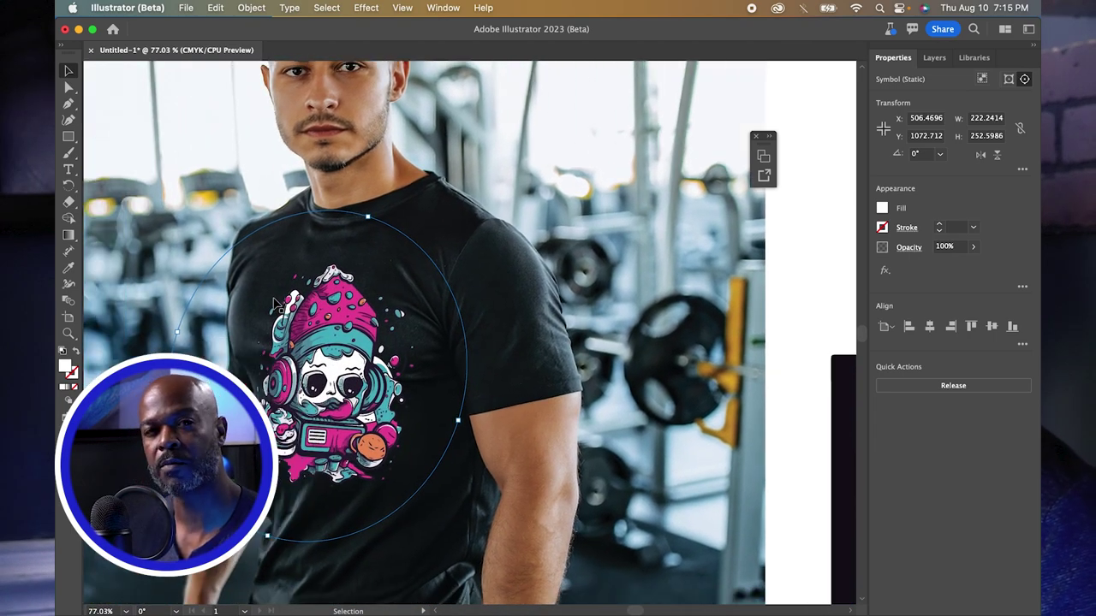
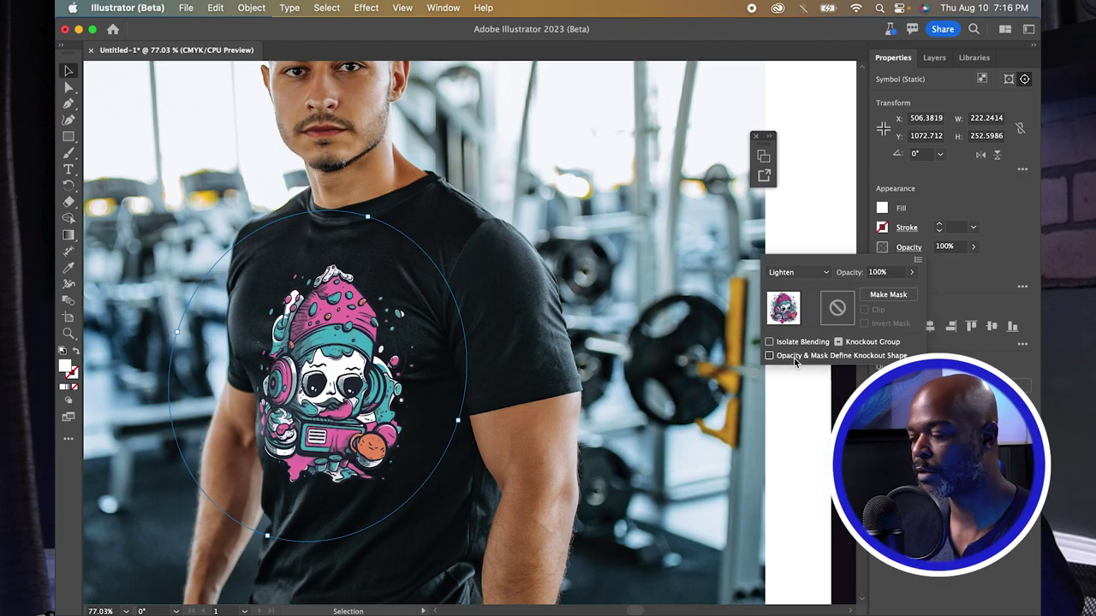
- Set the cupcake artwork's opacity on the shirt to 85% and move the whole gym mockup off the artboard's left side
left_click(912, 274)
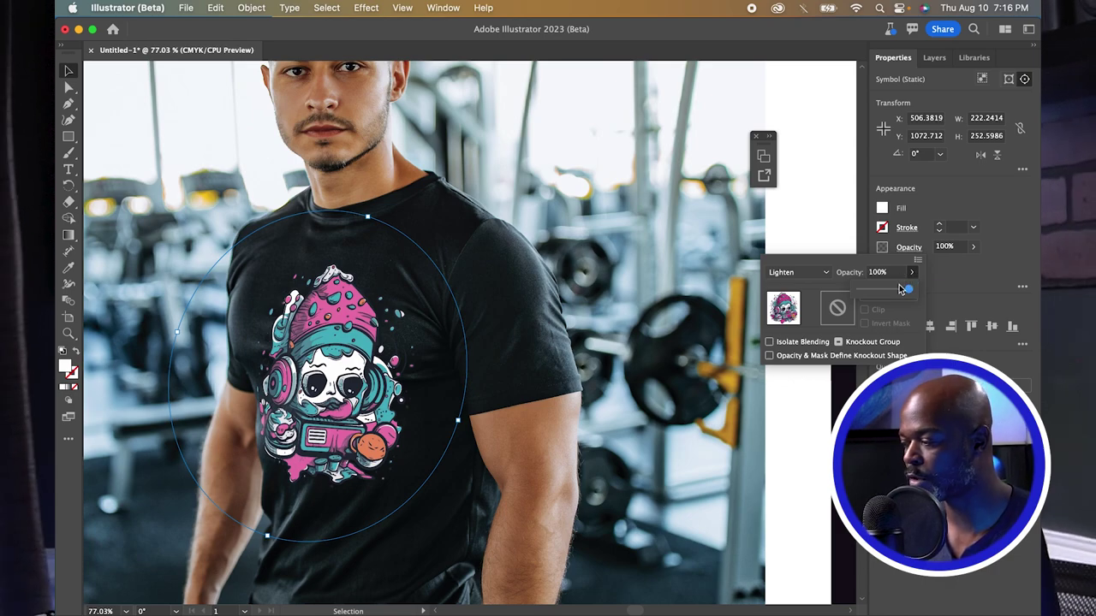
left_click_drag(896, 294, 900, 294)
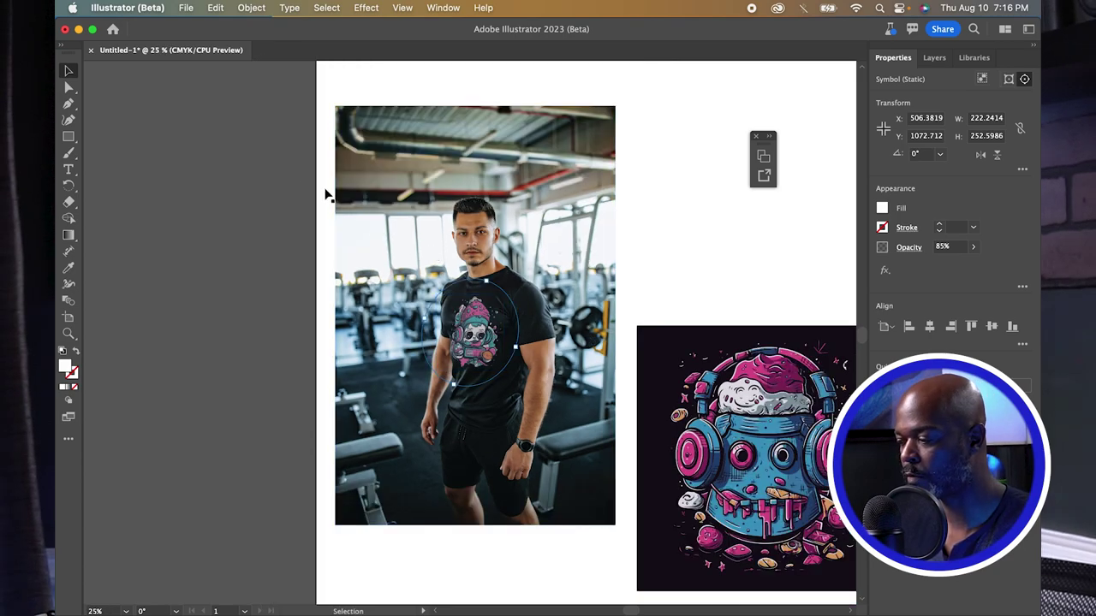
left_click(586, 435)
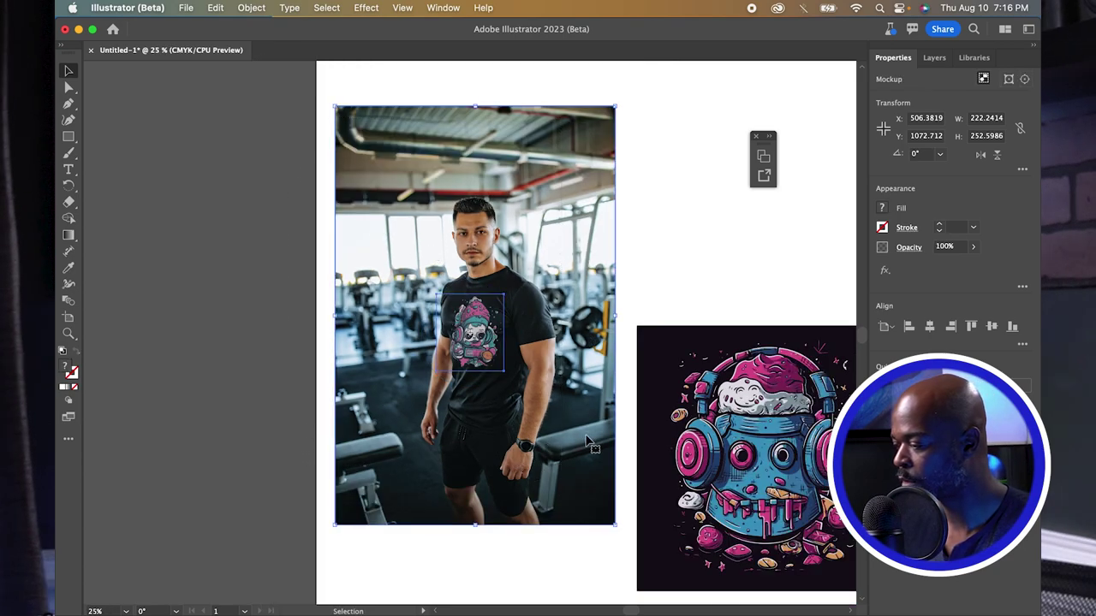
left_click_drag(586, 436, 219, 420)
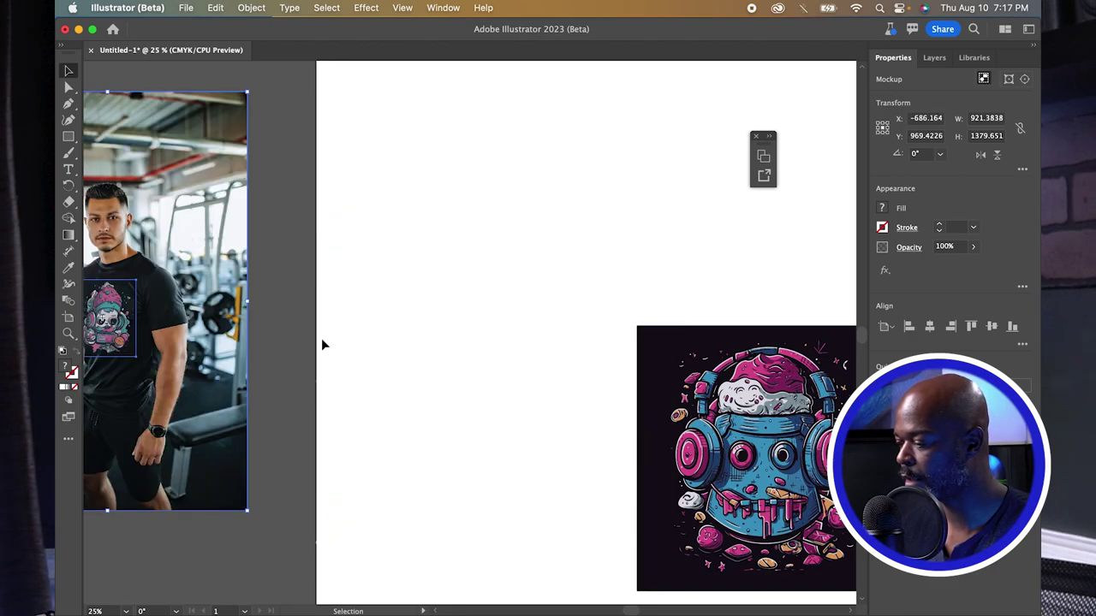
- Switch to Finder and place the photo of the woman in a white T-shirt from the Mockup Images folder on the artboard
key("ctrl+Up")
left_click(831, 256)
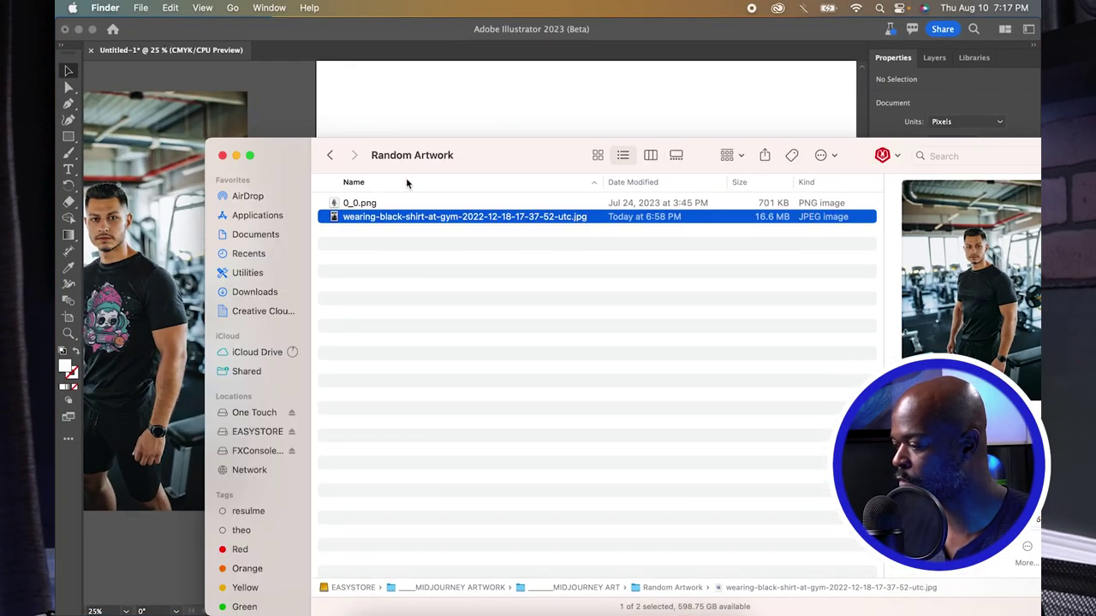
left_click(330, 156)
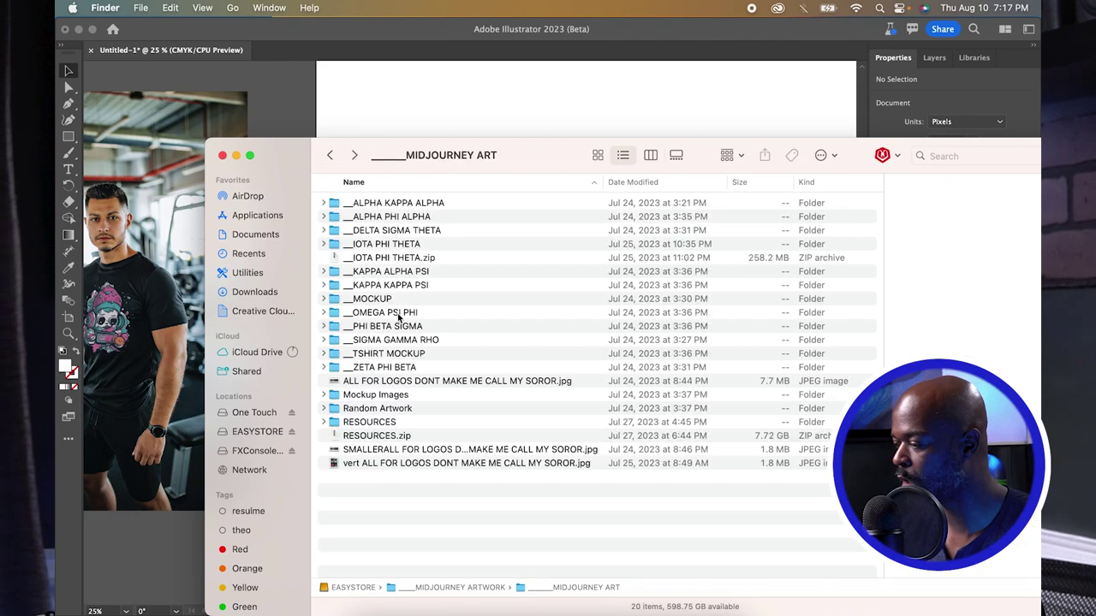
double_click(378, 410)
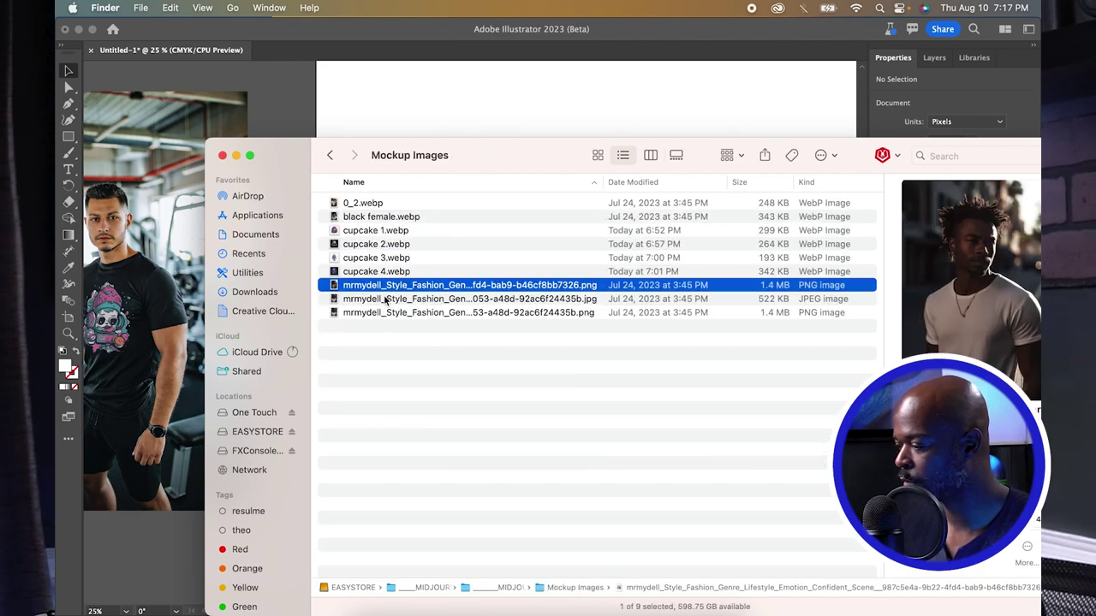
left_click(381, 299)
left_click_drag(381, 299, 443, 103)
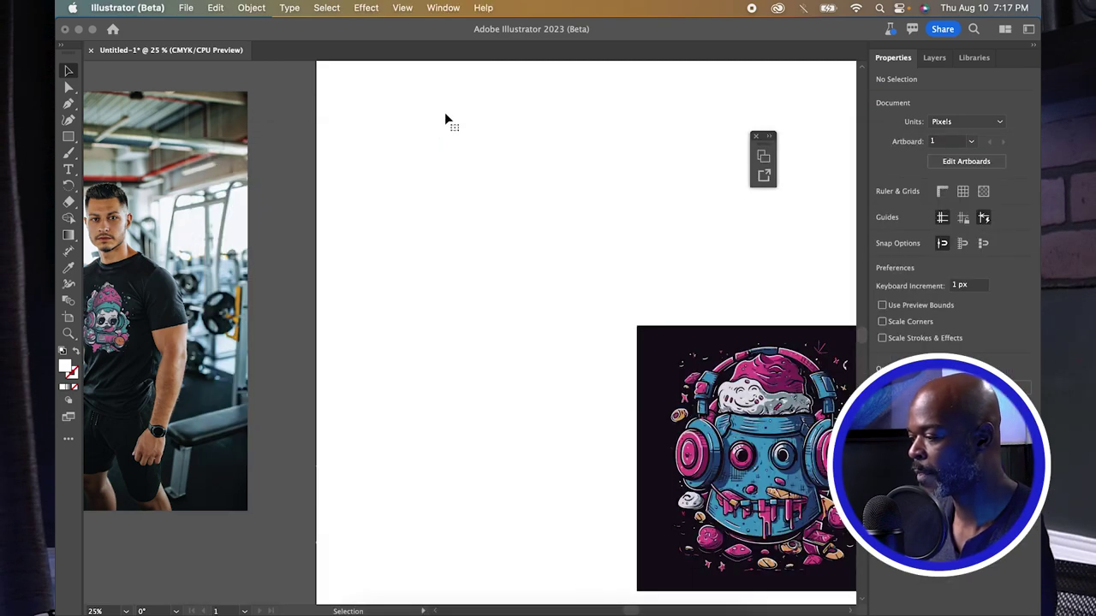
left_click_drag(449, 221, 476, 432)
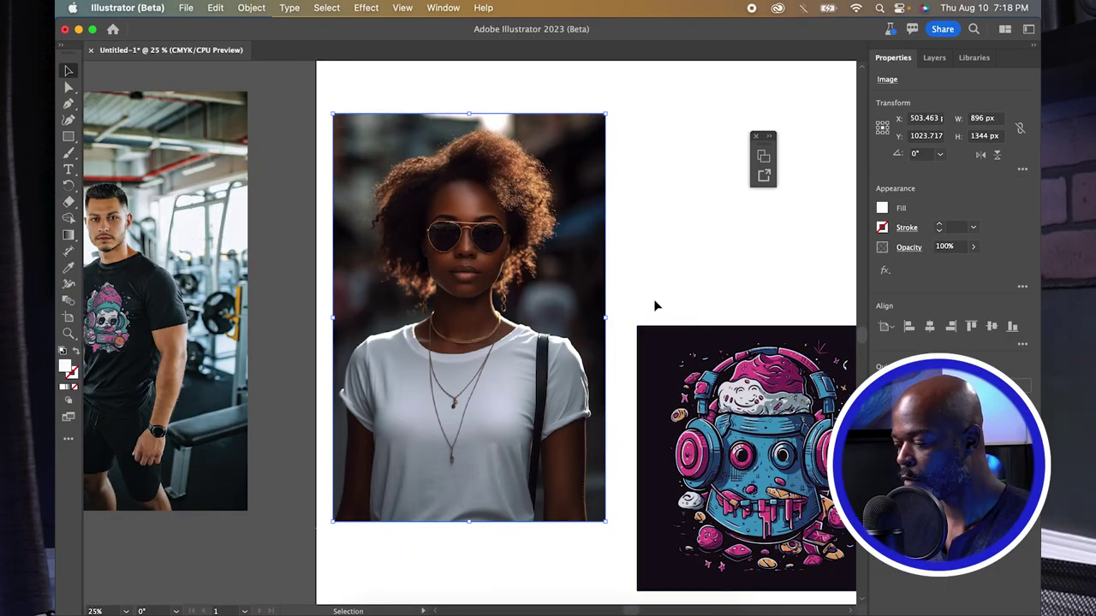
- Delete the black background compound path from the headphone cupcake artwork using Direct Selection
left_click(653, 300)
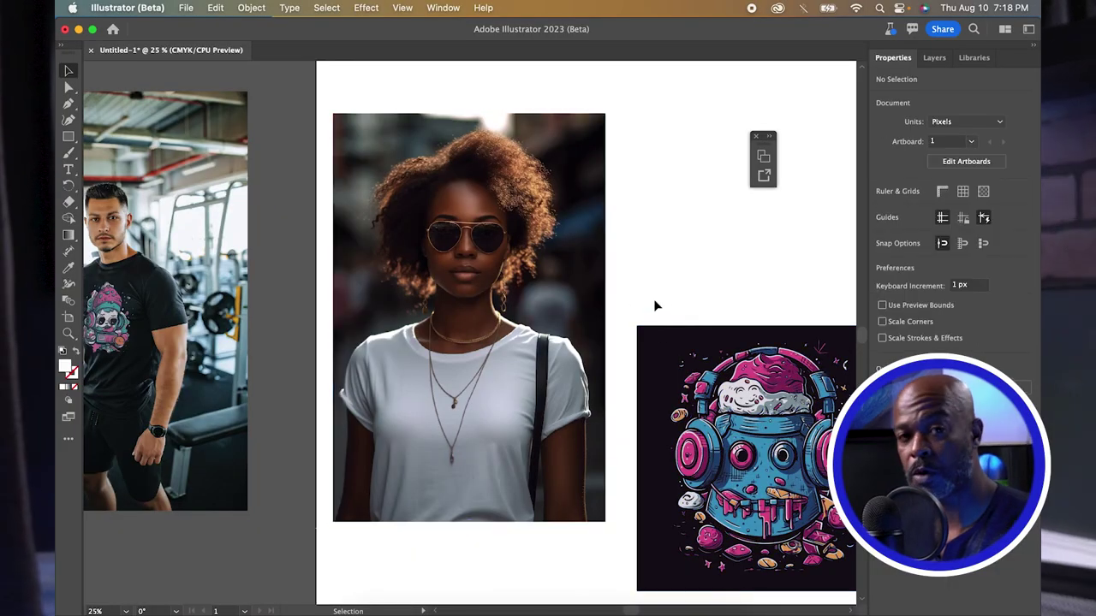
key("a")
left_click(651, 412)
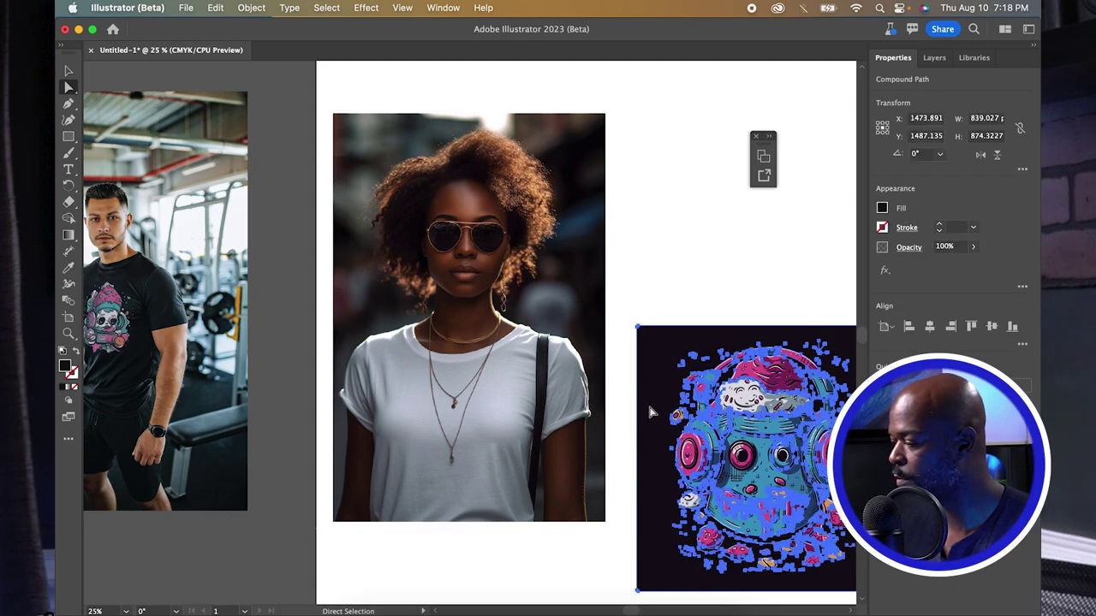
key("Delete")
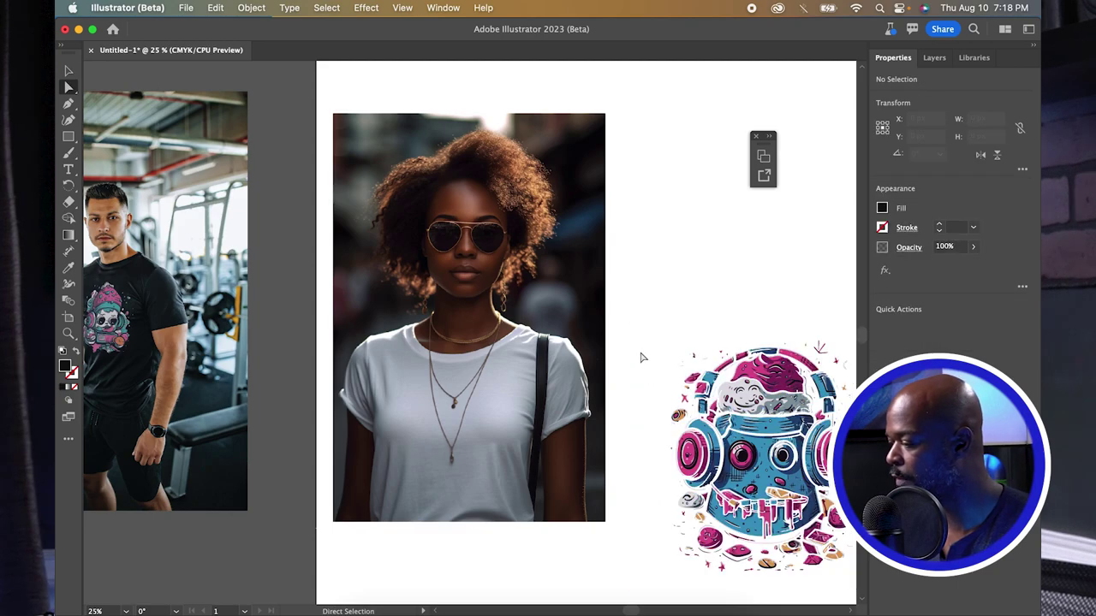
- Select the entire headphone cupcake group and move it above the woman's photo in the layer order
left_click(933, 58)
left_click(1018, 149)
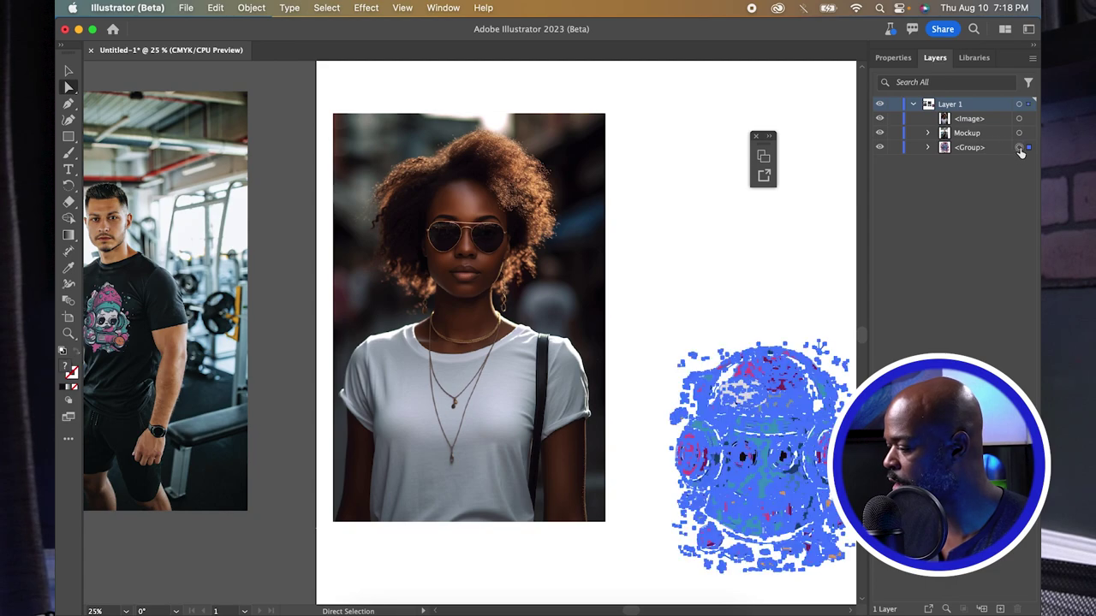
left_click_drag(990, 150, 989, 108)
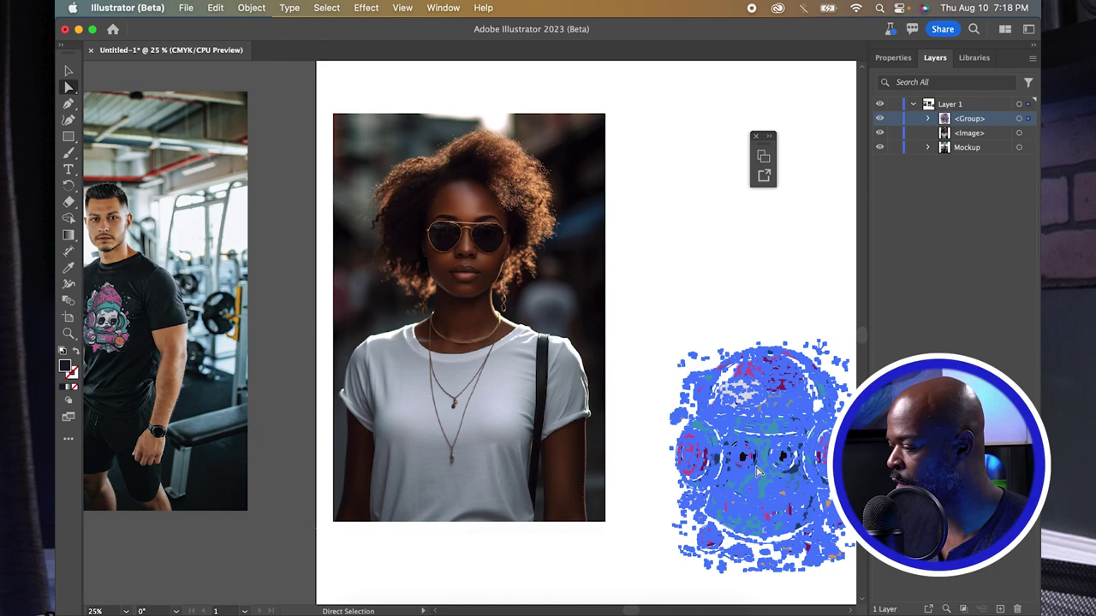
- Shrink the headphone cupcake artwork and position it on the chest of the woman's white T-shirt
left_click(792, 328)
key("v")
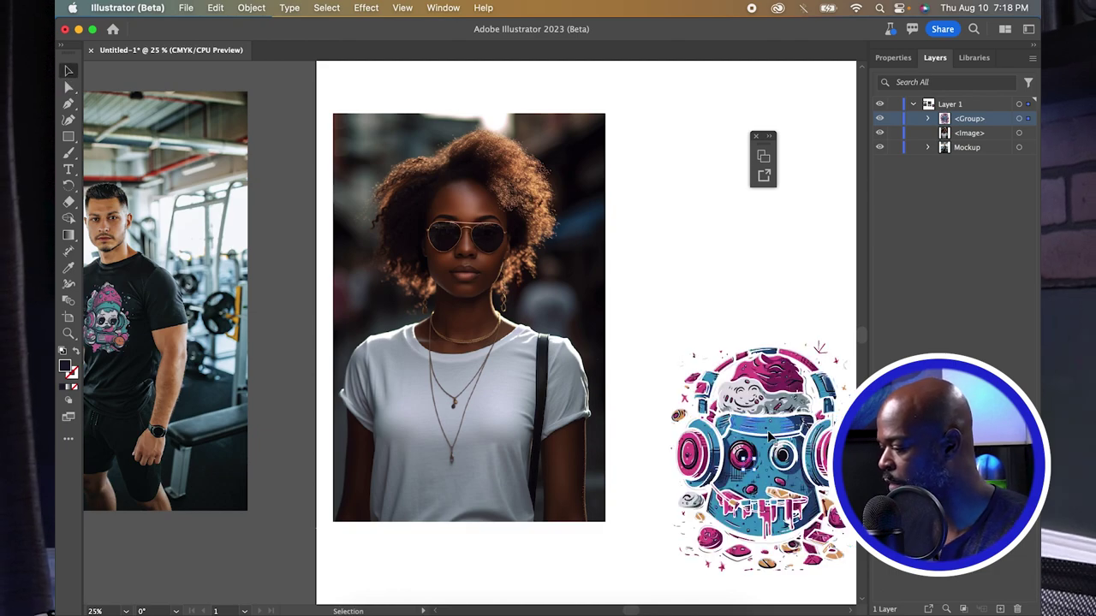
left_click(766, 441)
left_click_drag(769, 447, 469, 443)
left_click_drag(551, 325, 494, 395)
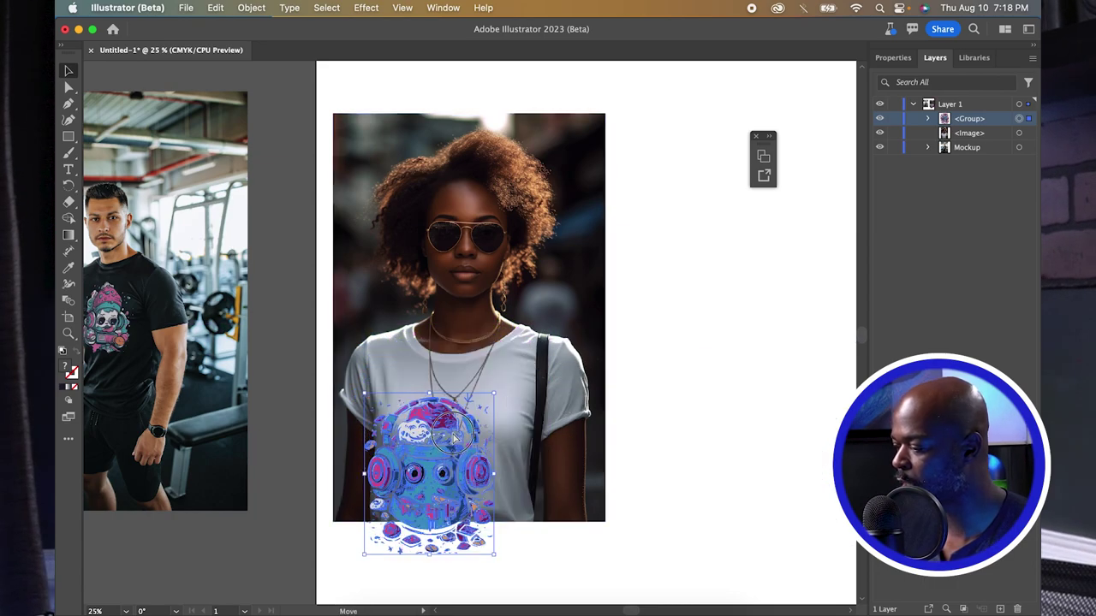
left_click_drag(426, 469, 454, 450)
- Examine the headphone artwork's placement on the shirt along with the photo's layer entry and properties
left_click(550, 385)
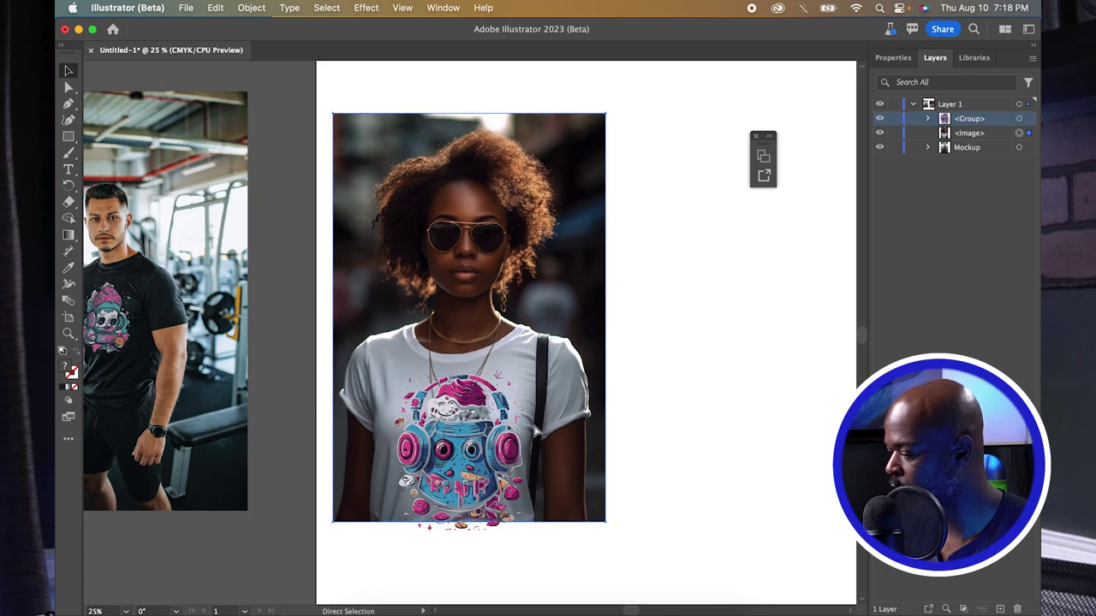
key("super+minus")
key("super+equal")
key("super+equal")
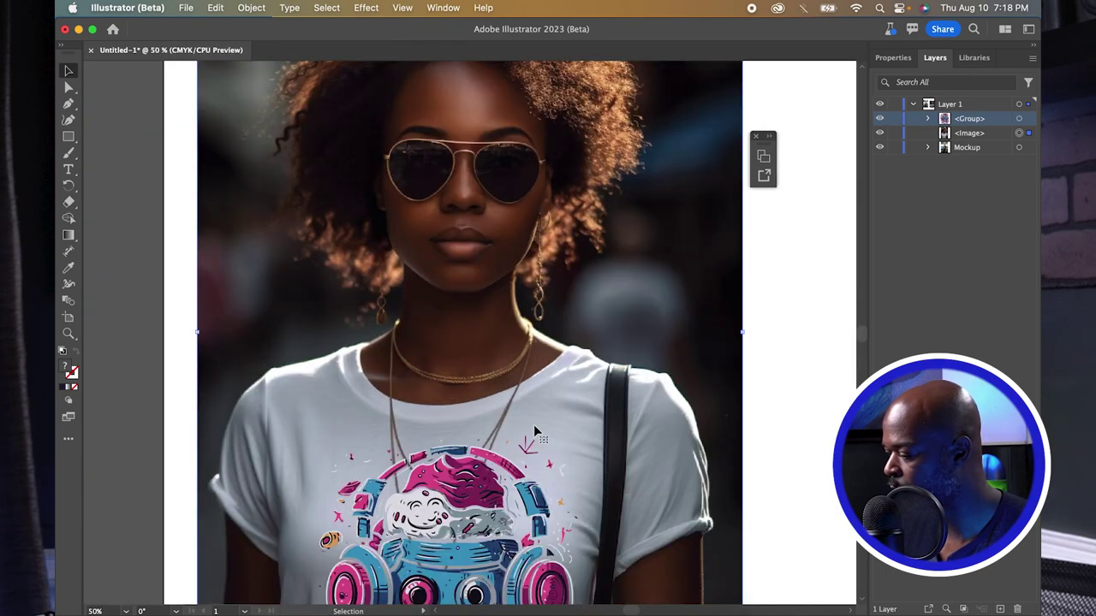
scroll(533, 426, "down", 10)
scroll(533, 426, "left", 2)
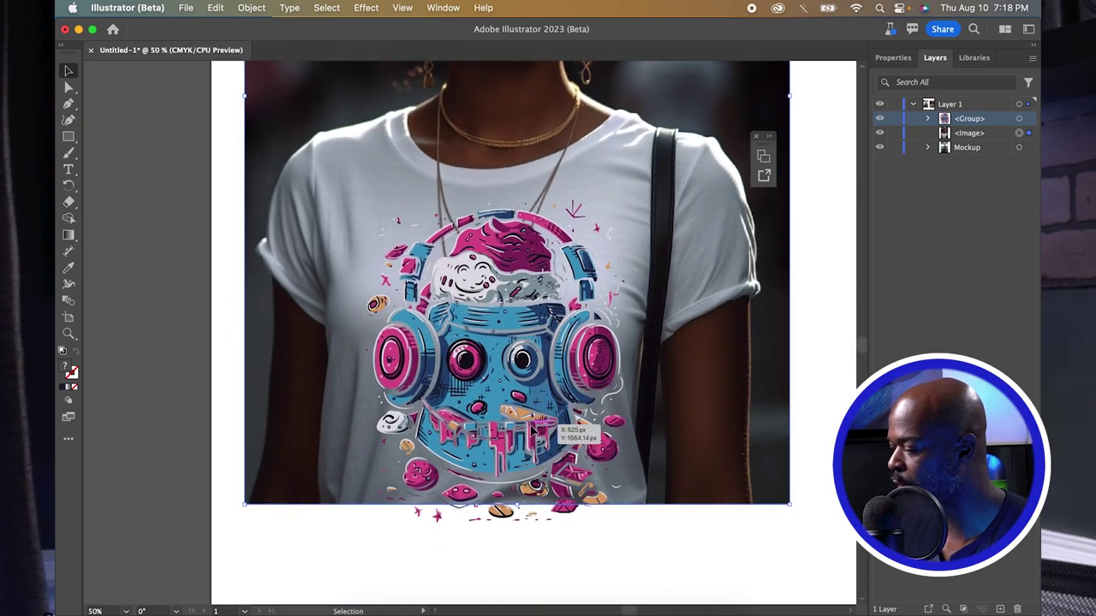
scroll(524, 438, "up", 1)
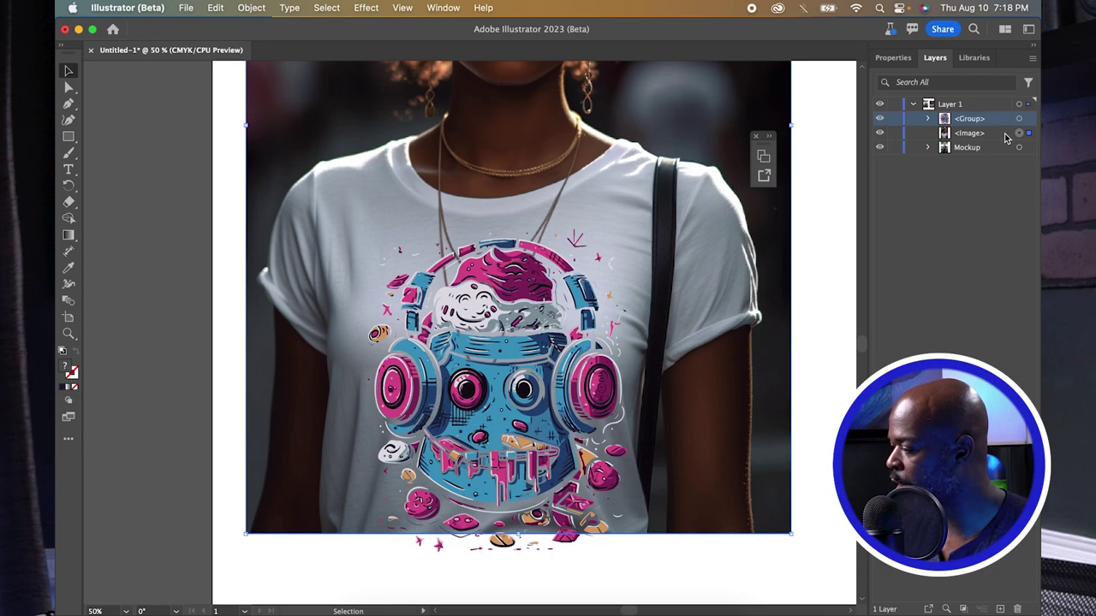
left_click(888, 60)
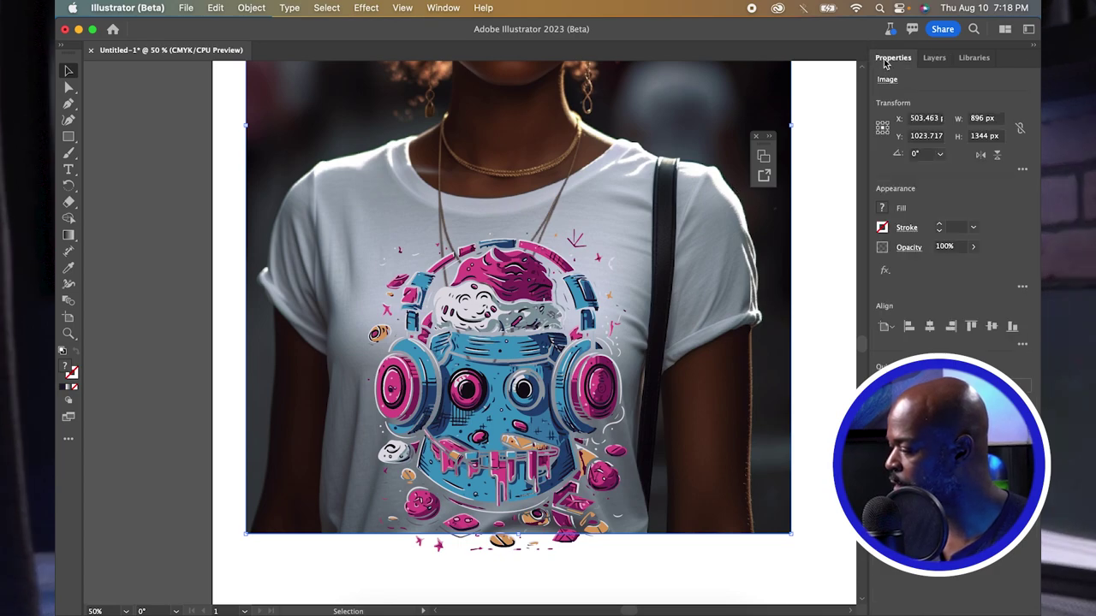
left_click(935, 58)
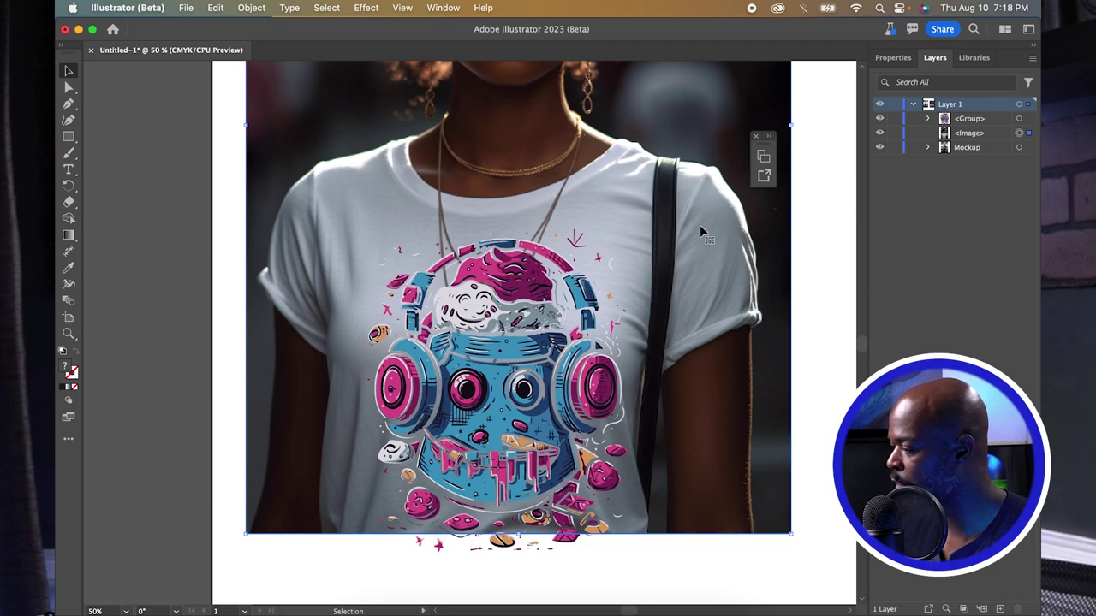
left_click(891, 62)
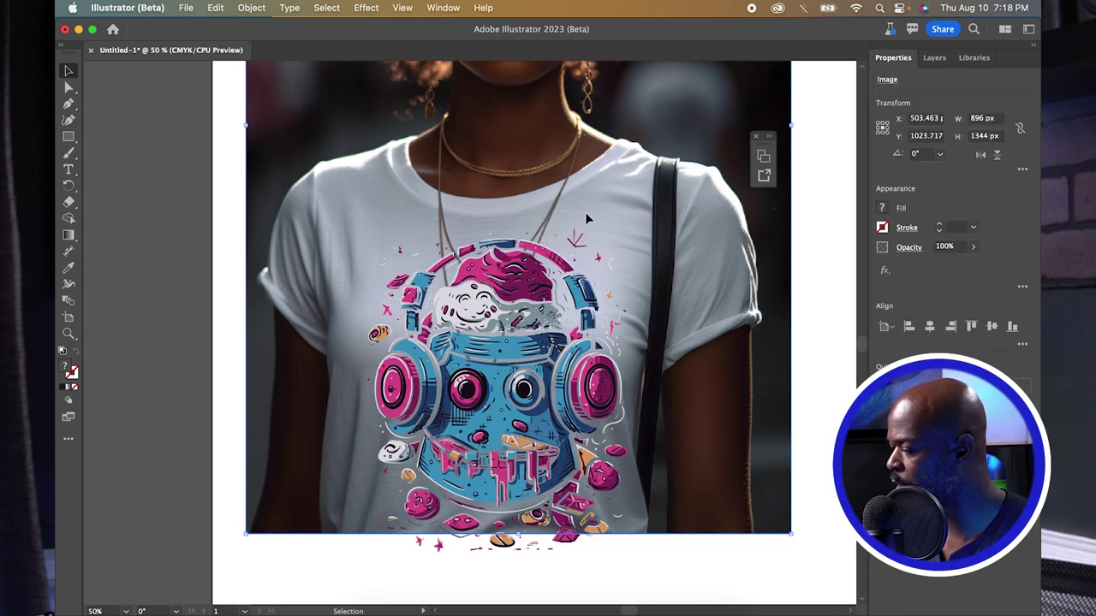
- Select the headphone cupcake artwork together with the woman's photo and make a mockup from them
left_click(230, 214)
left_click(277, 204)
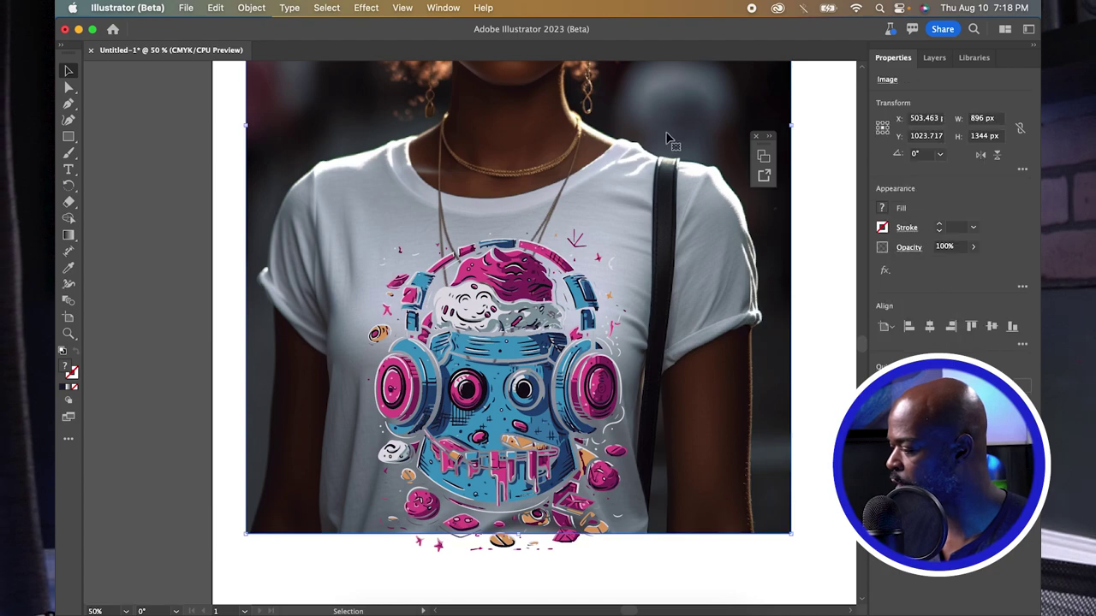
scroll(514, 385, "down", 3)
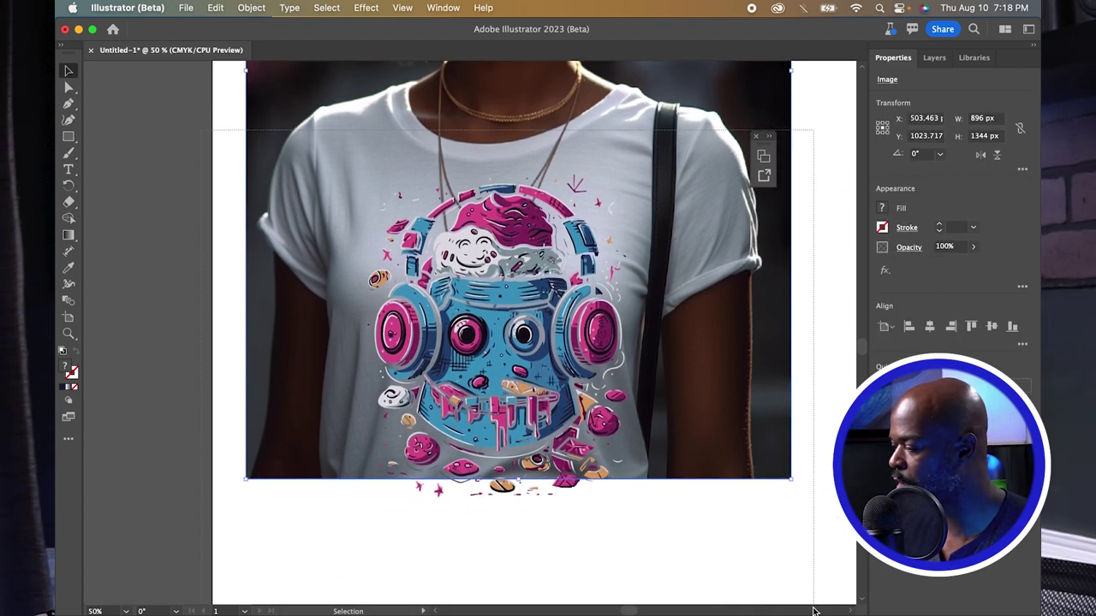
left_click(252, 8)
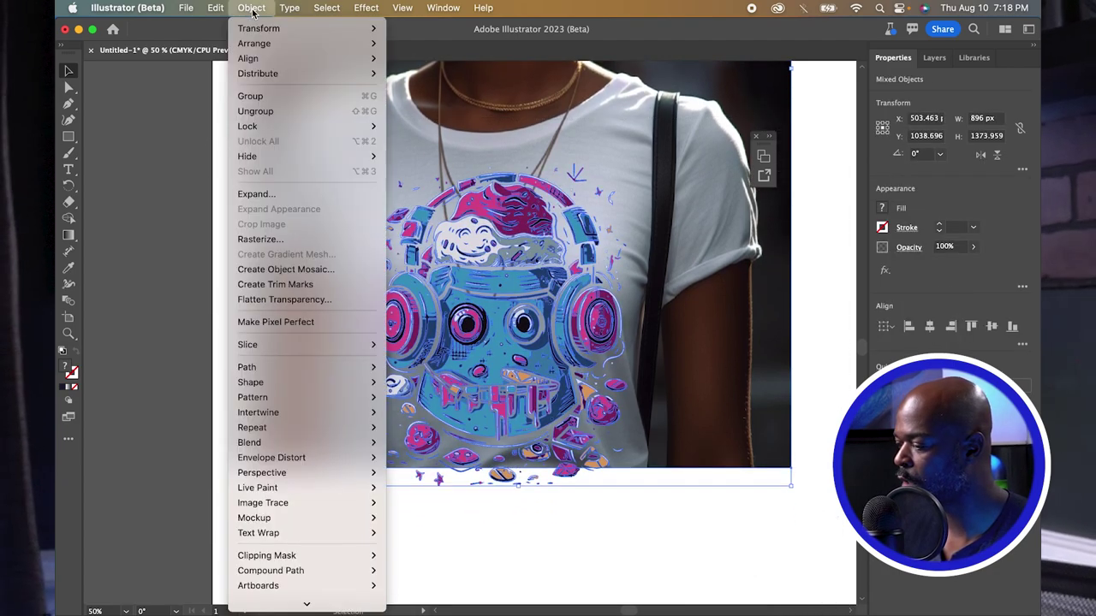
left_click(409, 518)
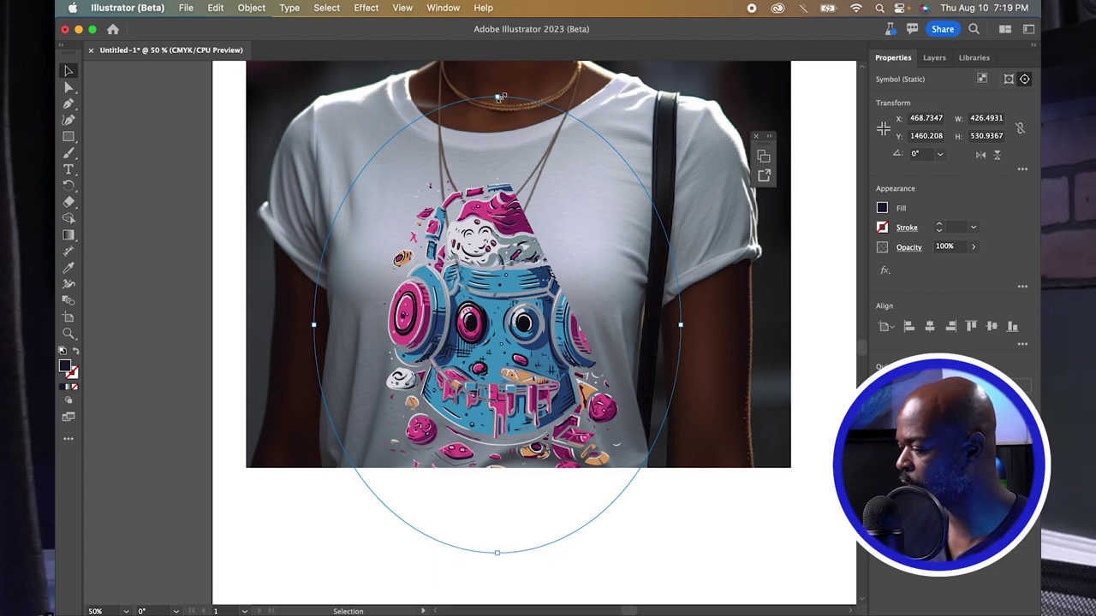
- Resize the headphone artwork on the shirt to about 337 × 404 px and shift it up and left on the chest
key("super+alt+c")
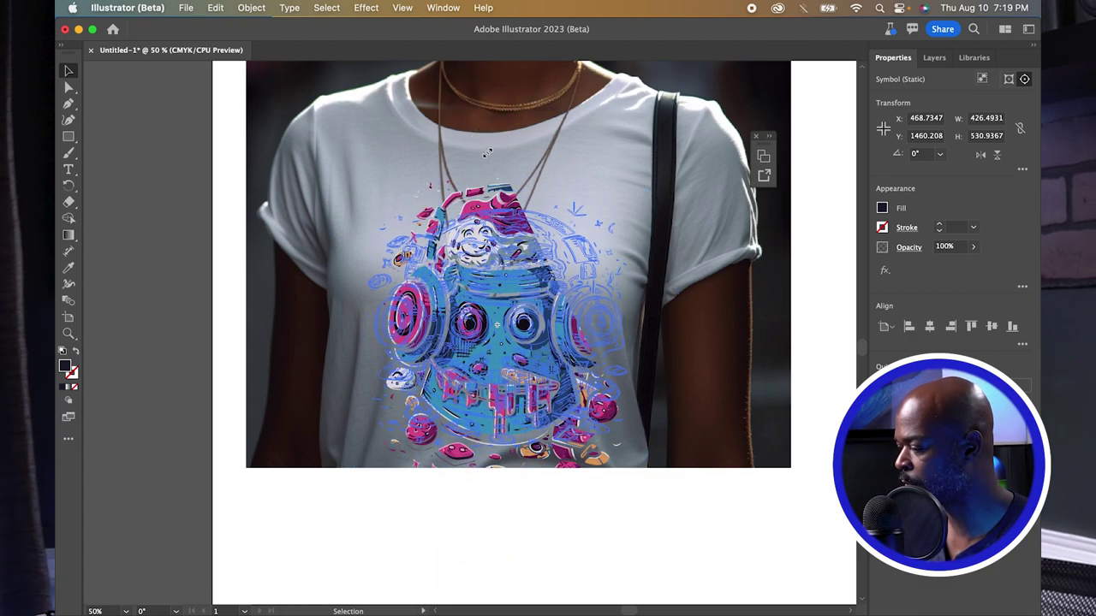
key("super+z")
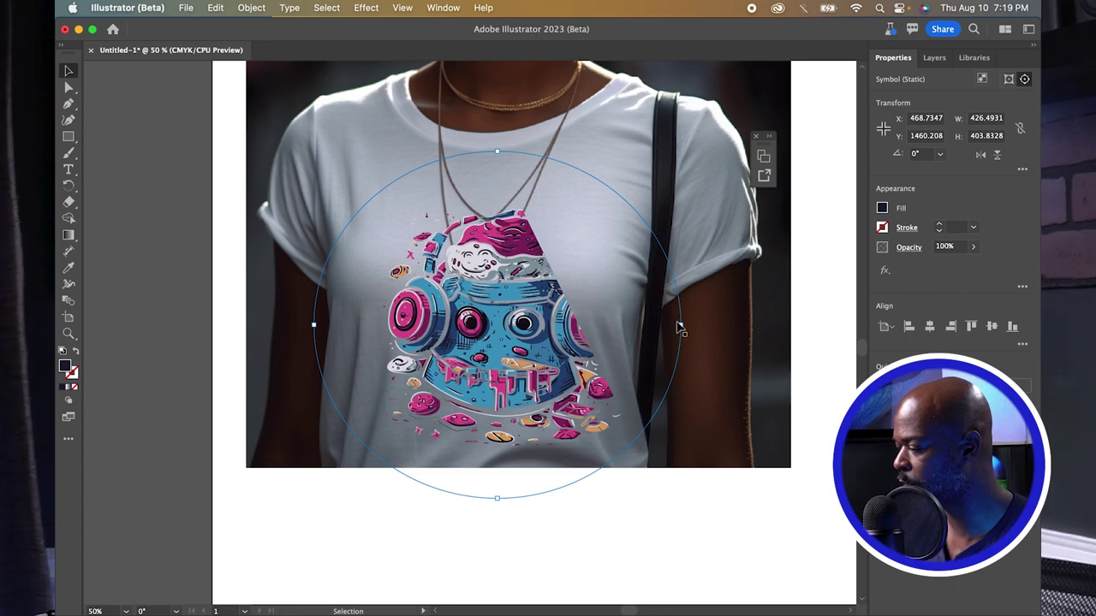
left_click_drag(682, 324, 664, 326)
left_click_drag(643, 320, 643, 325)
left_click_drag(513, 325, 536, 325)
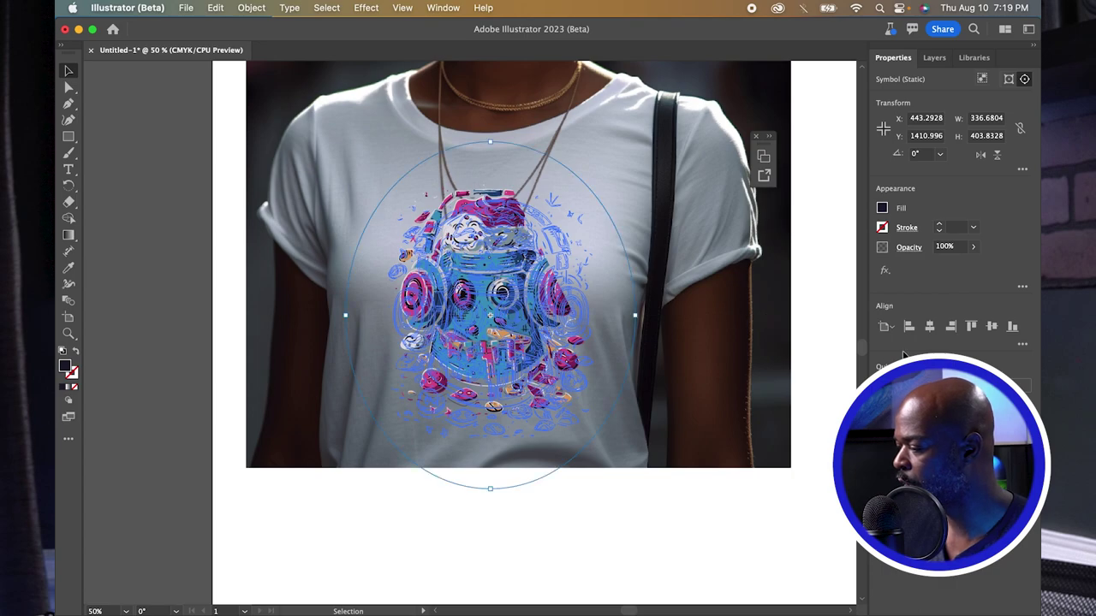
key("super+a")
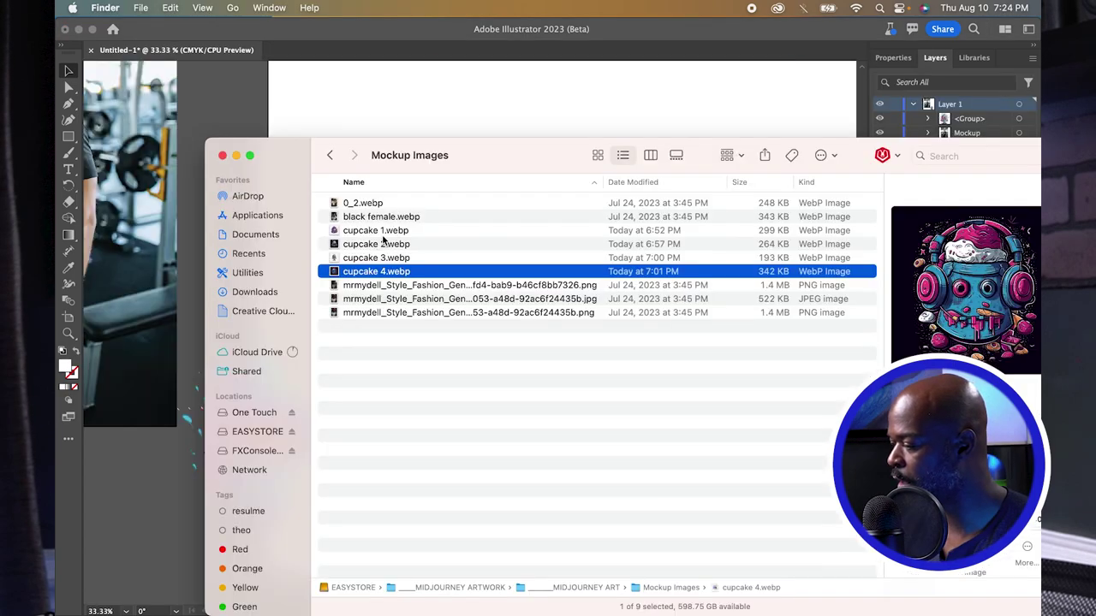
- Compare the previews of the cupcake and model pictures in the Mockup Images folder to find a white T-shirt photo
left_click(381, 236)
left_click(383, 245)
left_click(389, 257)
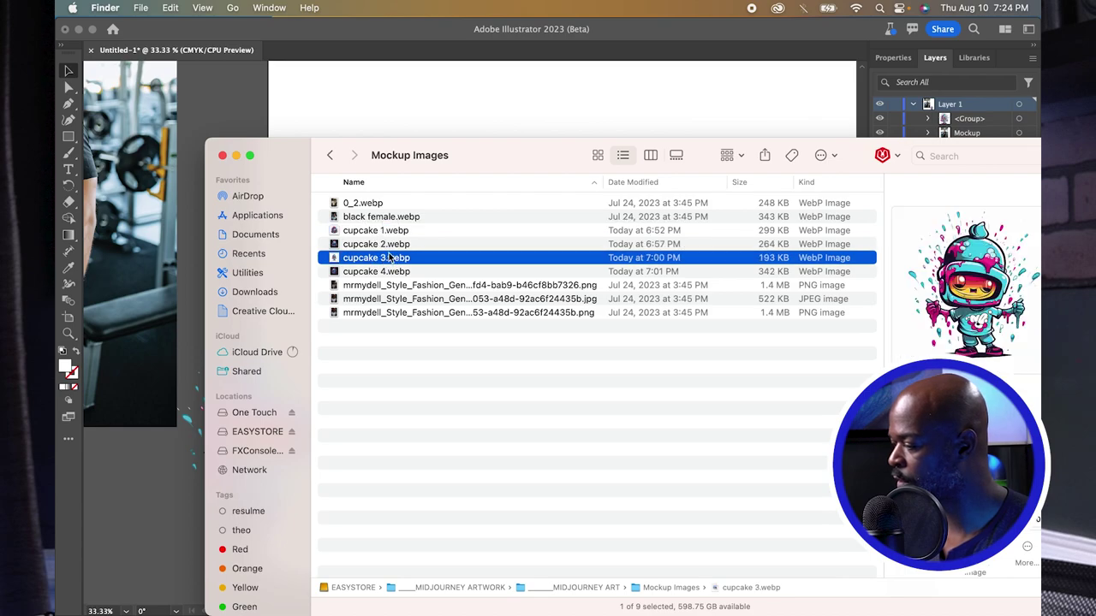
left_click(382, 231)
left_click(385, 218)
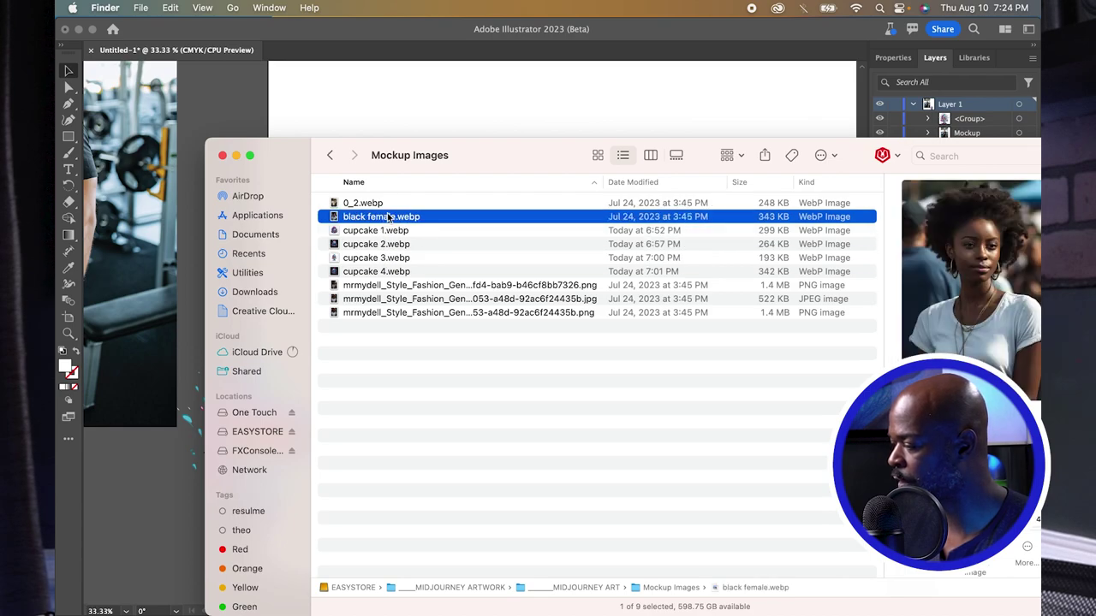
left_click(394, 300)
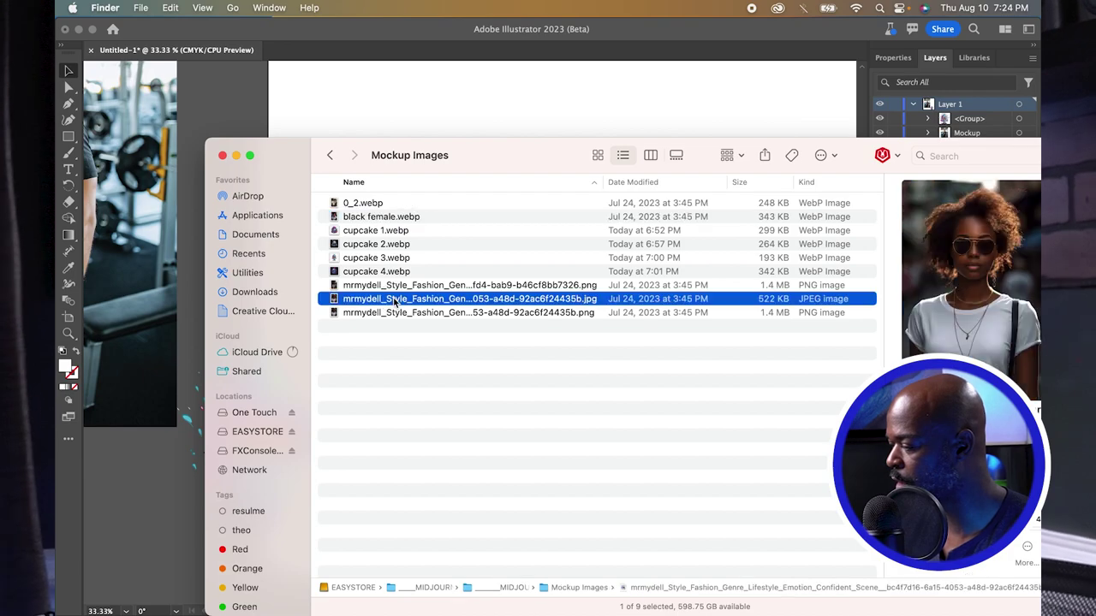
left_click(401, 313)
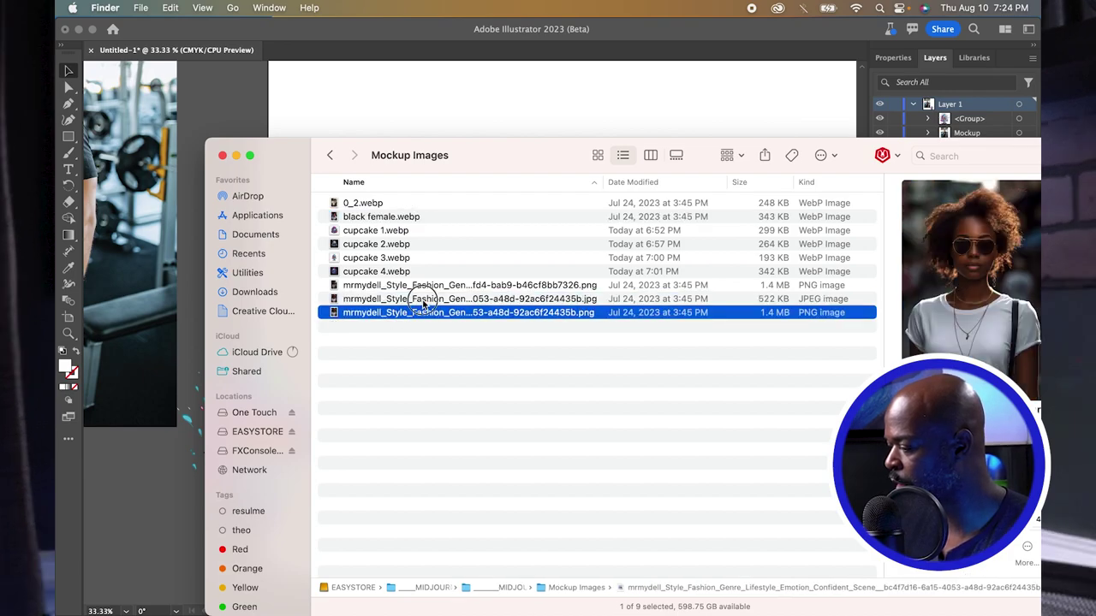
left_click(422, 299)
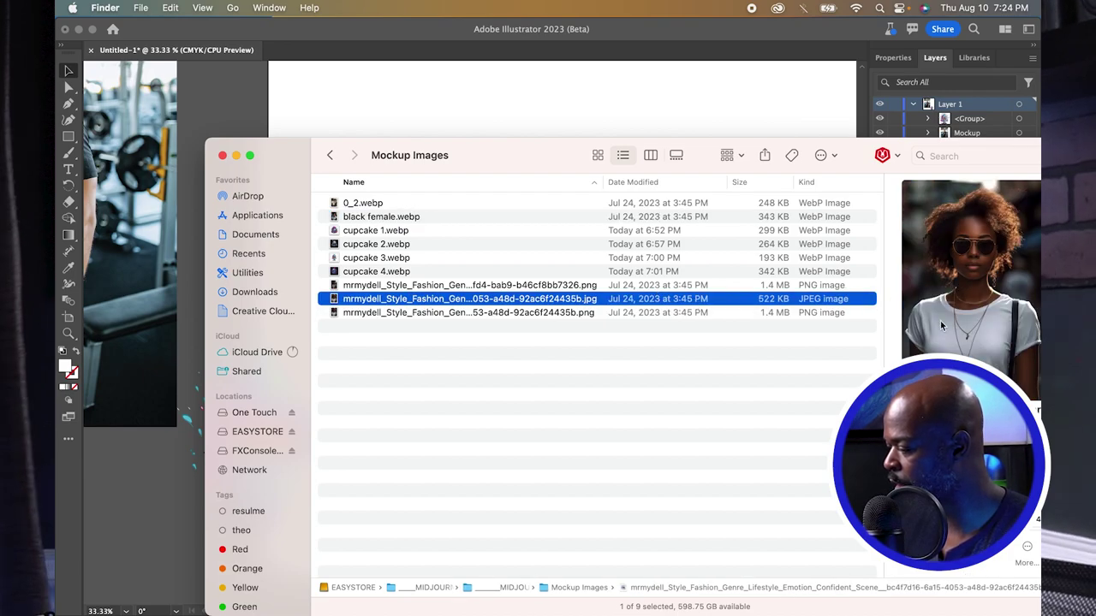
scroll(936, 321, "down", 3)
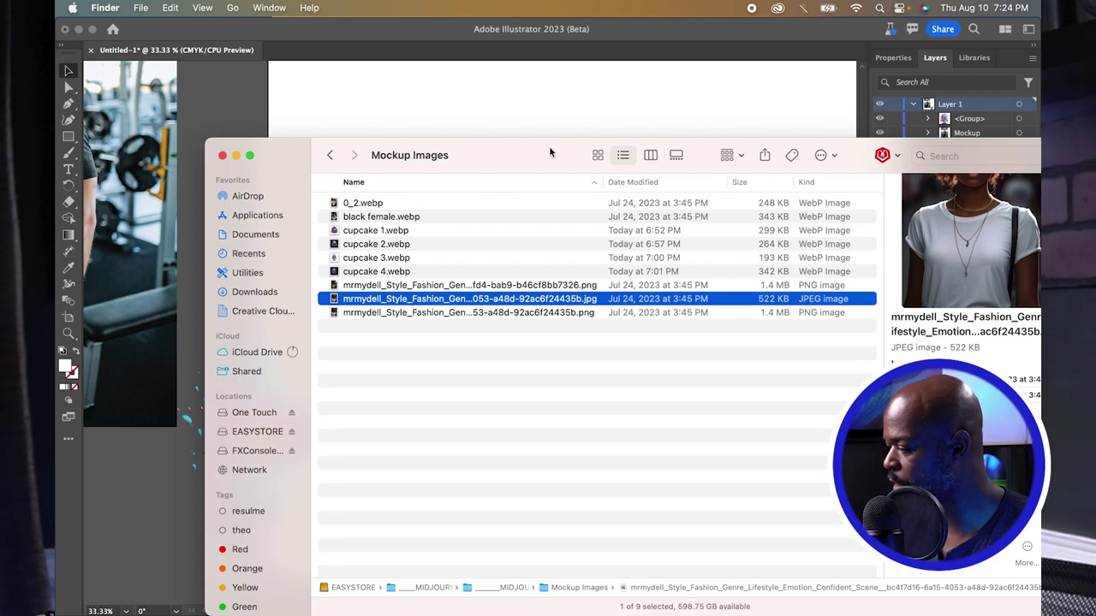
- Place the photo of the woman with sunglasses and a white T-shirt from the Mockup Images folder on the Illustrator artboard
left_click_drag(551, 151, 387, 152)
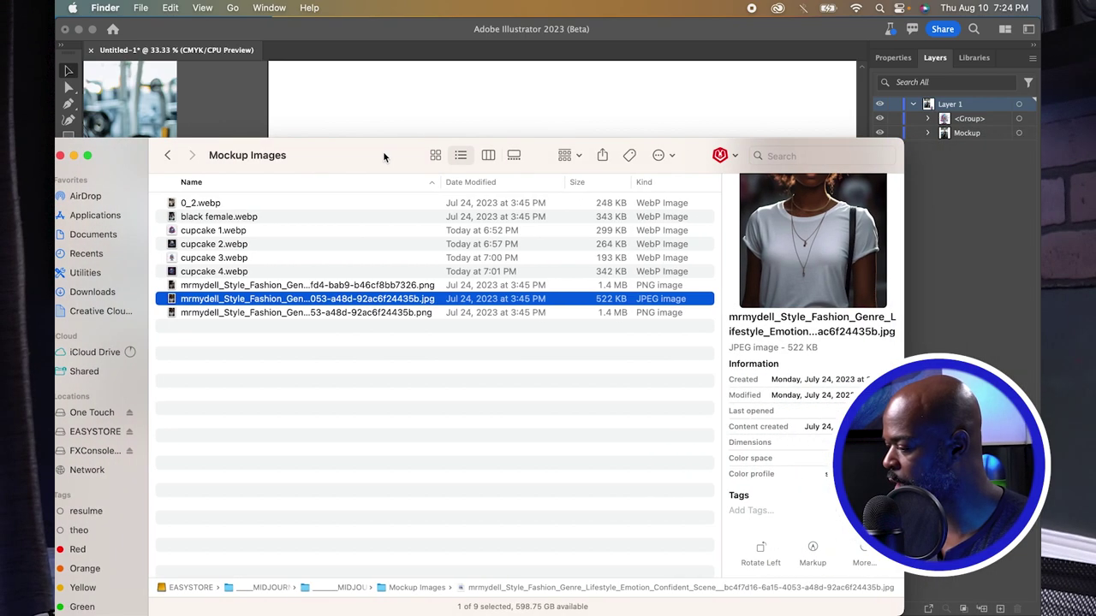
left_click(349, 288)
left_click_drag(349, 314, 612, 98)
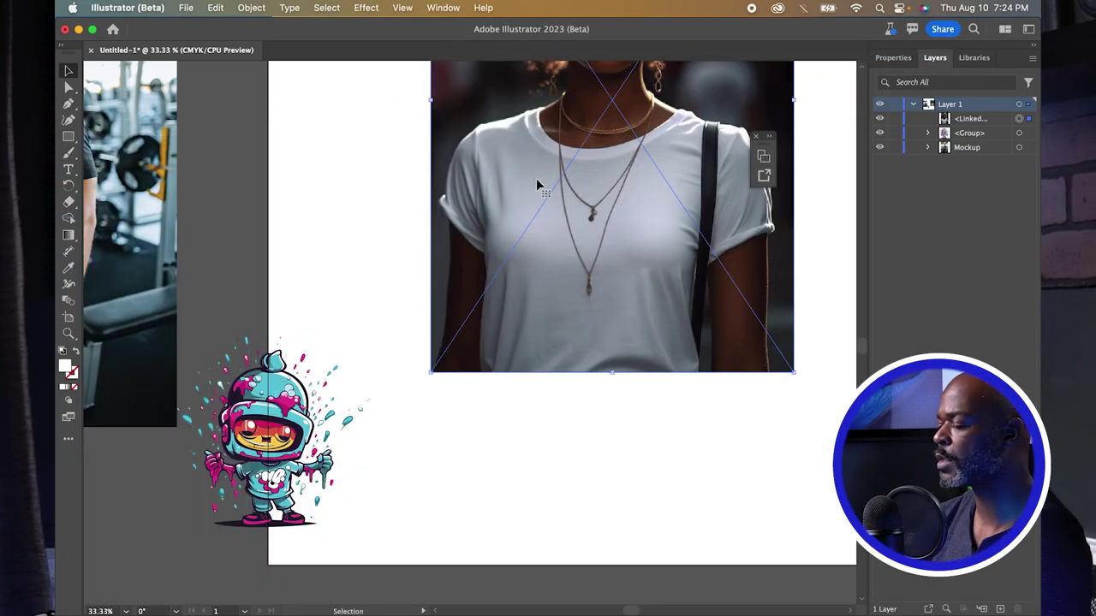
- Embed the placed photo and scale it to about 762 × 1143 px so it fits within the artboard
left_click_drag(537, 184, 541, 375)
left_click(902, 59)
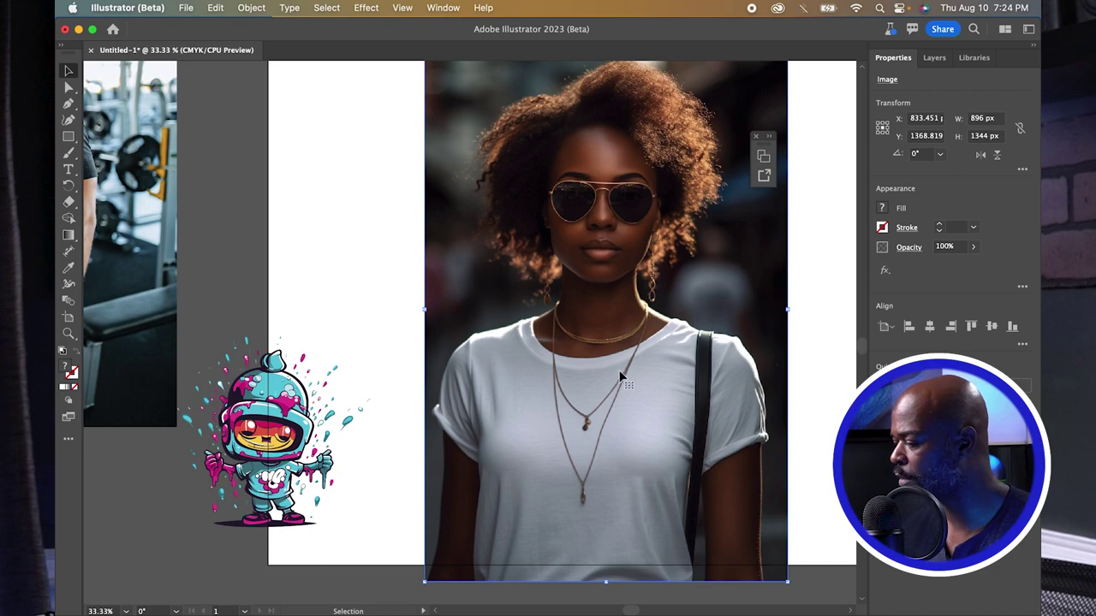
left_click_drag(773, 587, 733, 500)
left_click_drag(673, 363, 673, 400)
- Move the helmet cupcake artwork onto the white T-shirt and make a mockup from it and the photo
left_click_drag(277, 422, 558, 422)
left_click(483, 193, "shift")
left_click(250, 9)
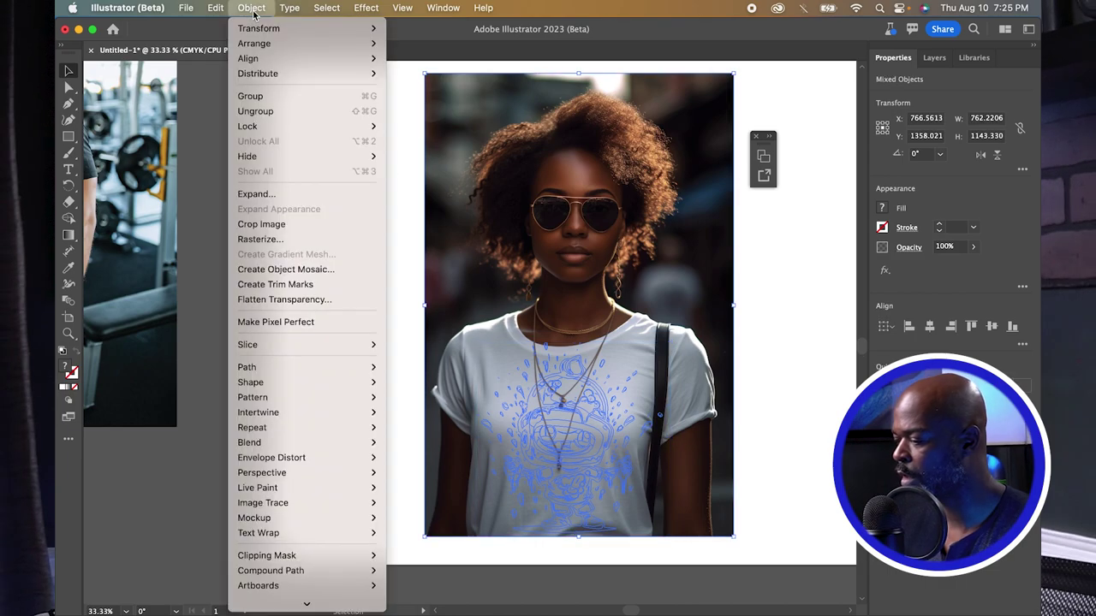
mouse_move(351, 521)
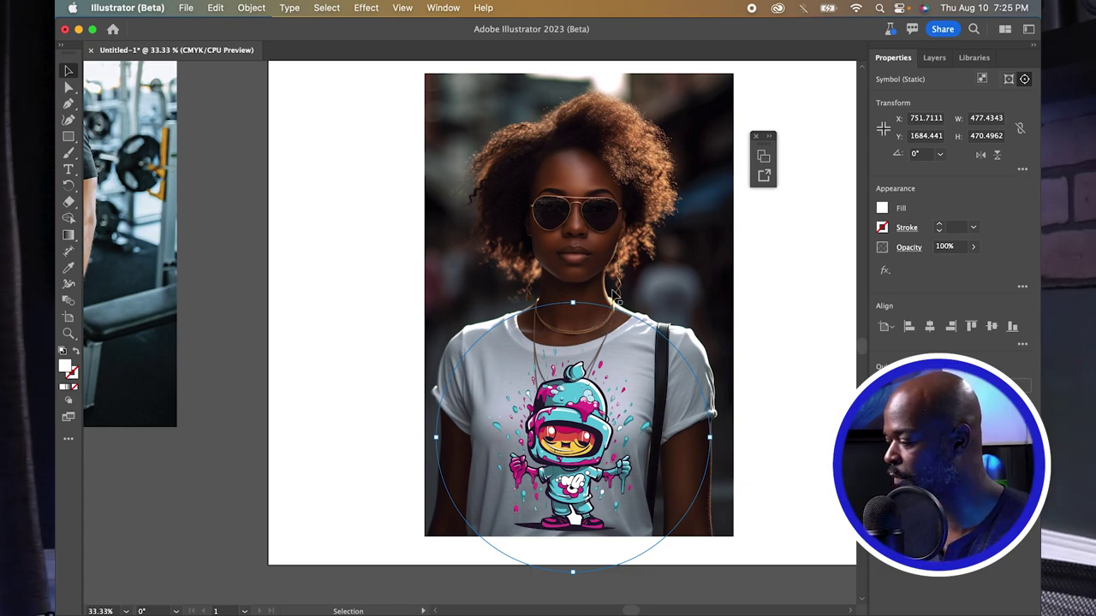
- Scale the helmet artwork on the shirt to about 419 × 413 px and nudge it slightly down and left
key("super+equal")
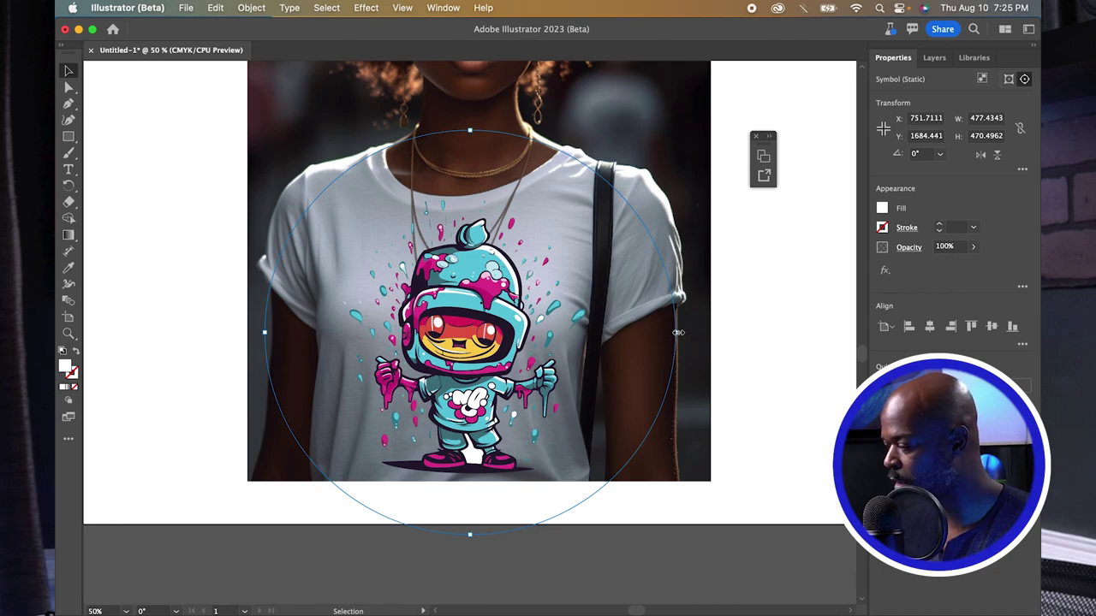
left_click_drag(677, 334, 649, 337)
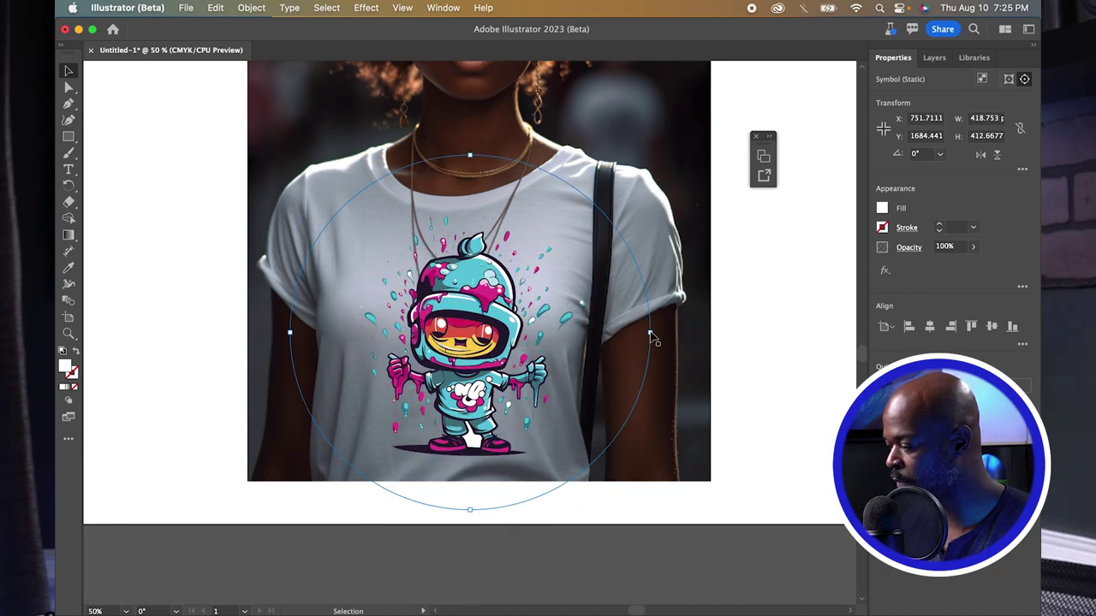
left_click_drag(511, 320, 481, 323)
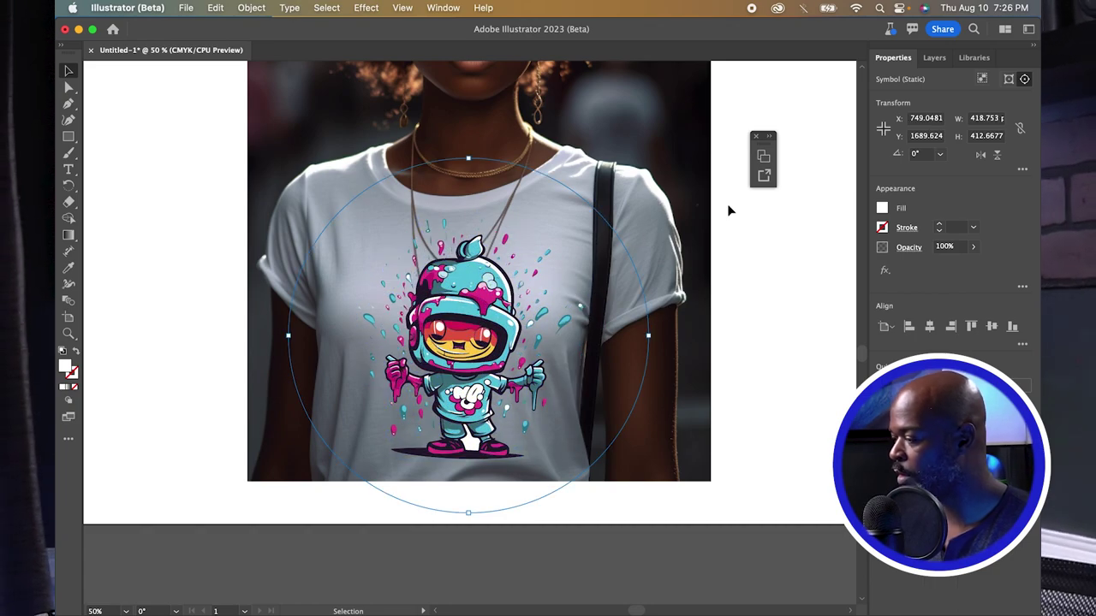
- Set the blending mode of the helmet artwork on the shirt to Multiply and inspect the necklace area closely
left_click(909, 246)
left_click(795, 272)
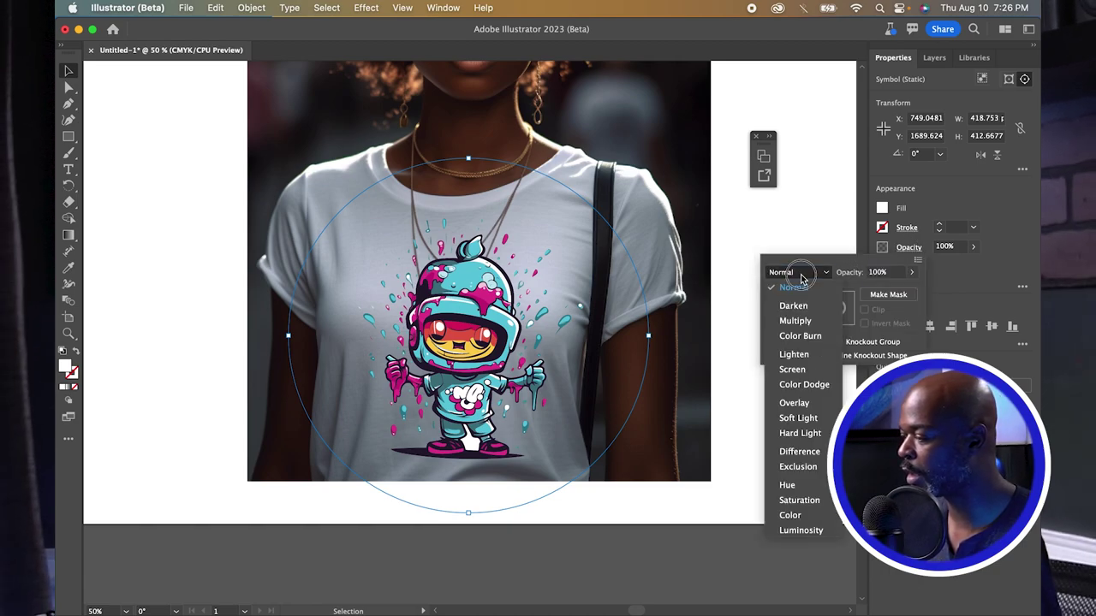
left_click(807, 323)
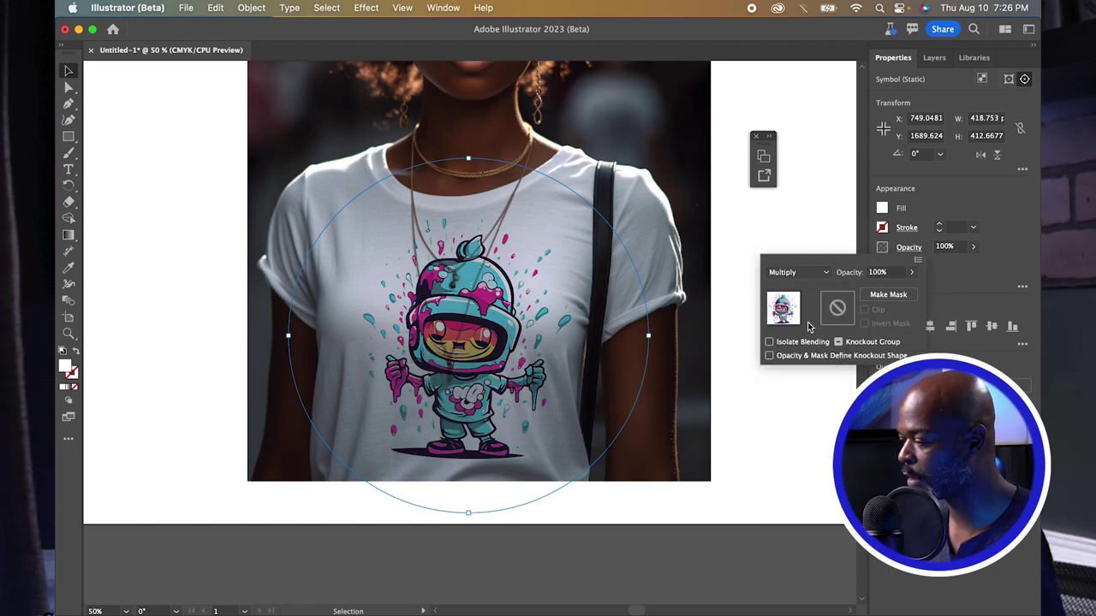
left_click(713, 360)
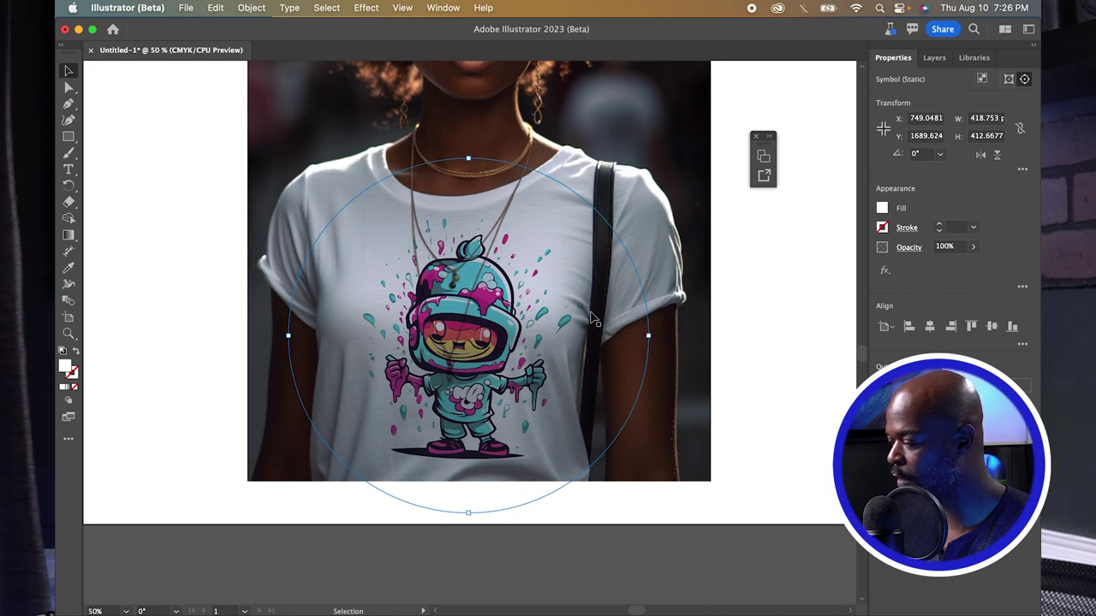
scroll(543, 310, "up", 5)
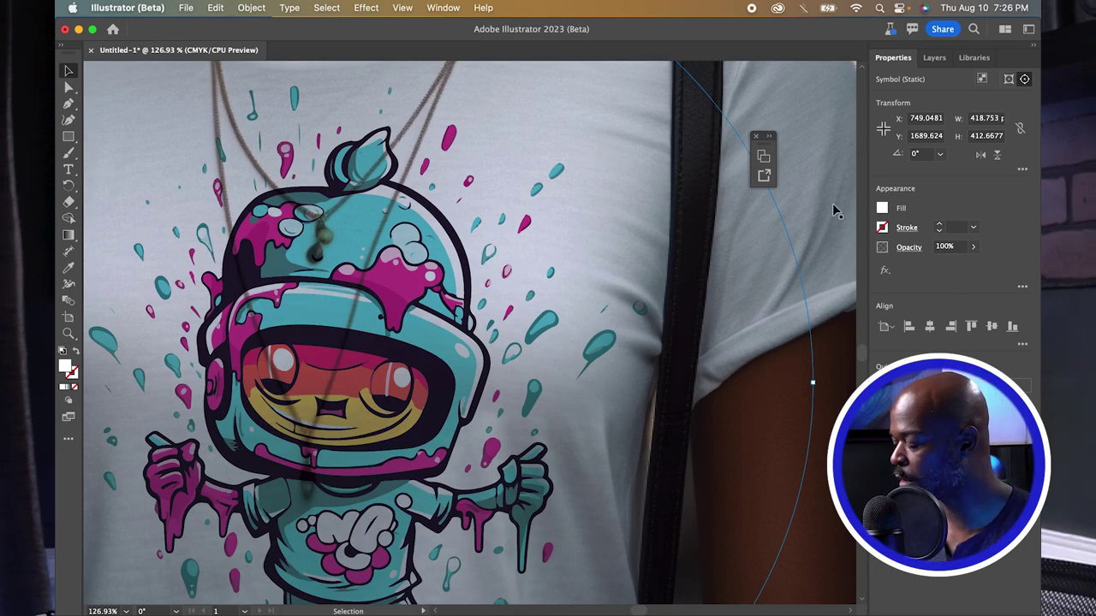
- Try the Darken blending mode on the helmet artwork and view the whole T-shirt photo with nothing selected
left_click(909, 250)
left_click(796, 272)
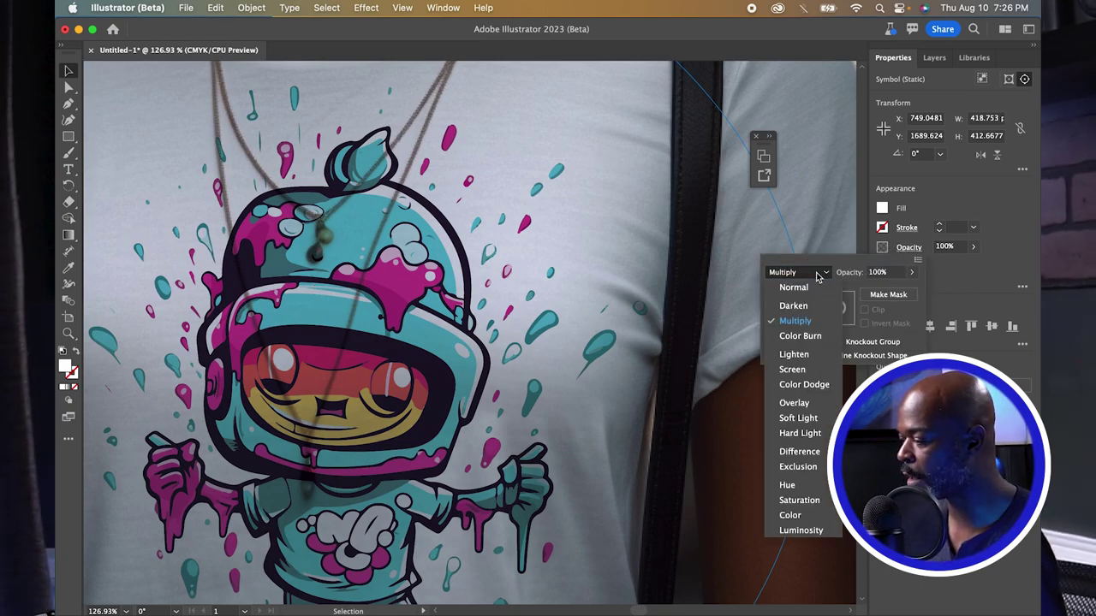
left_click(796, 306)
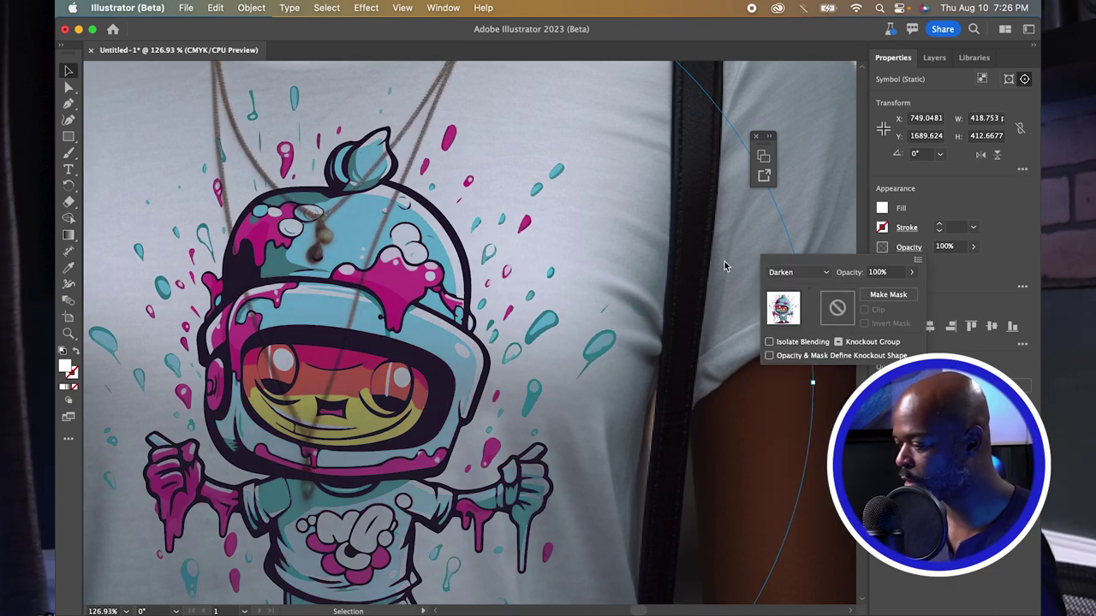
key("super+1")
key("Escape")
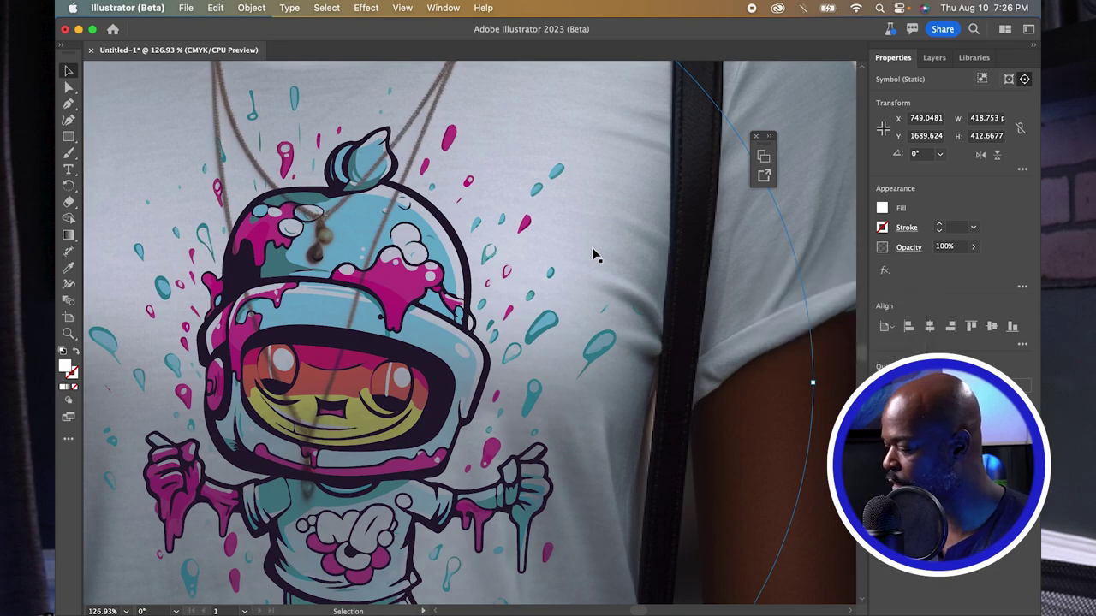
key("a")
key("super+0")
key("v")
scroll(597, 253, "up", 5)
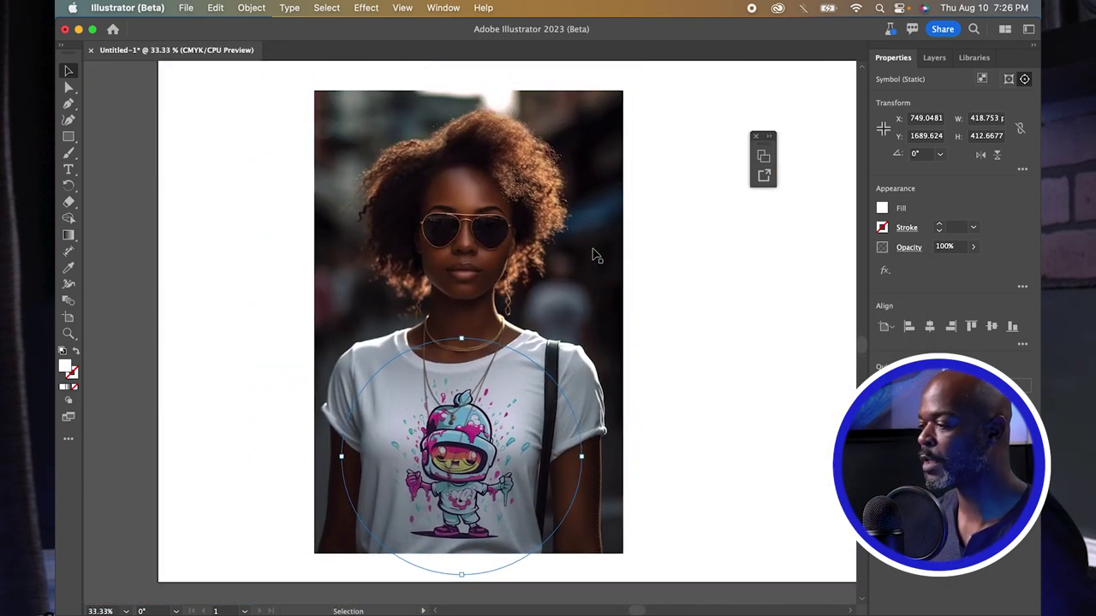
left_click(655, 186)
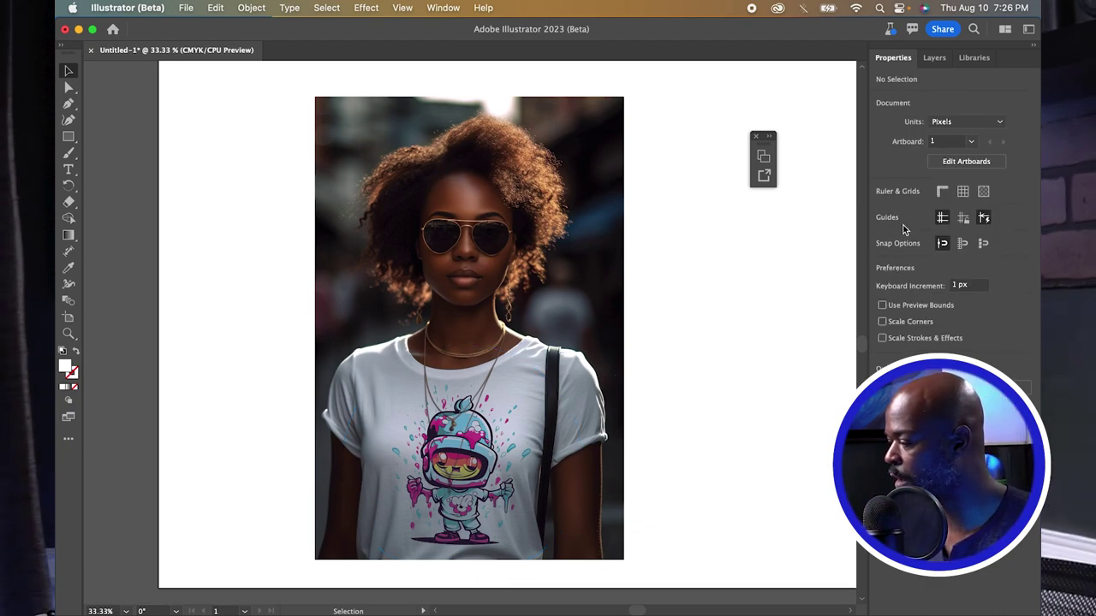
- Try the Multiply blending mode on the entire white T-shirt mockup and return it to Normal
left_click(411, 413)
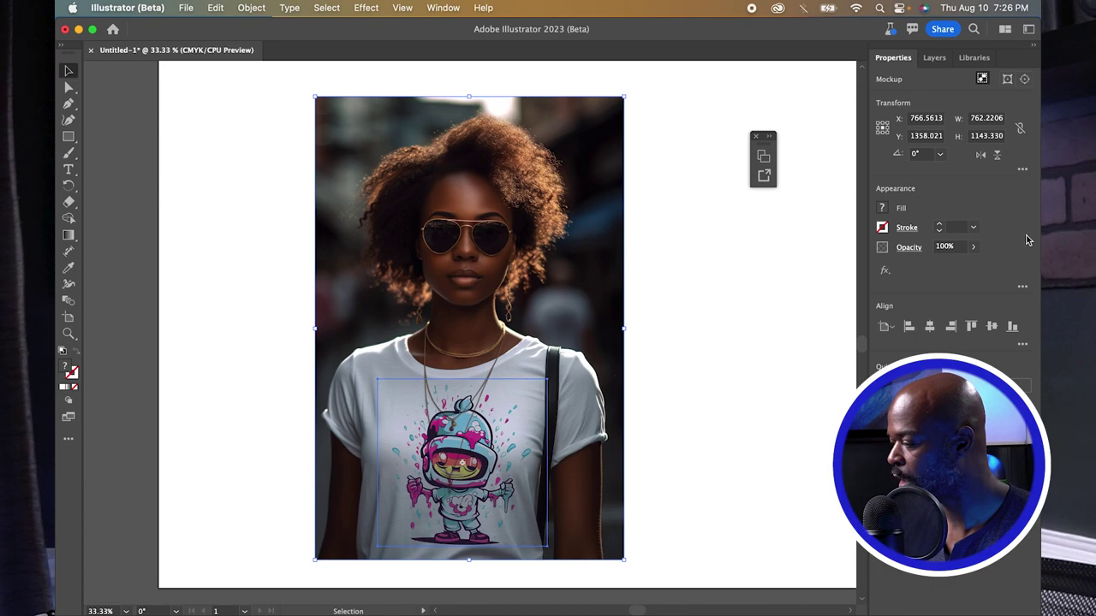
left_click(909, 247)
left_click(792, 272)
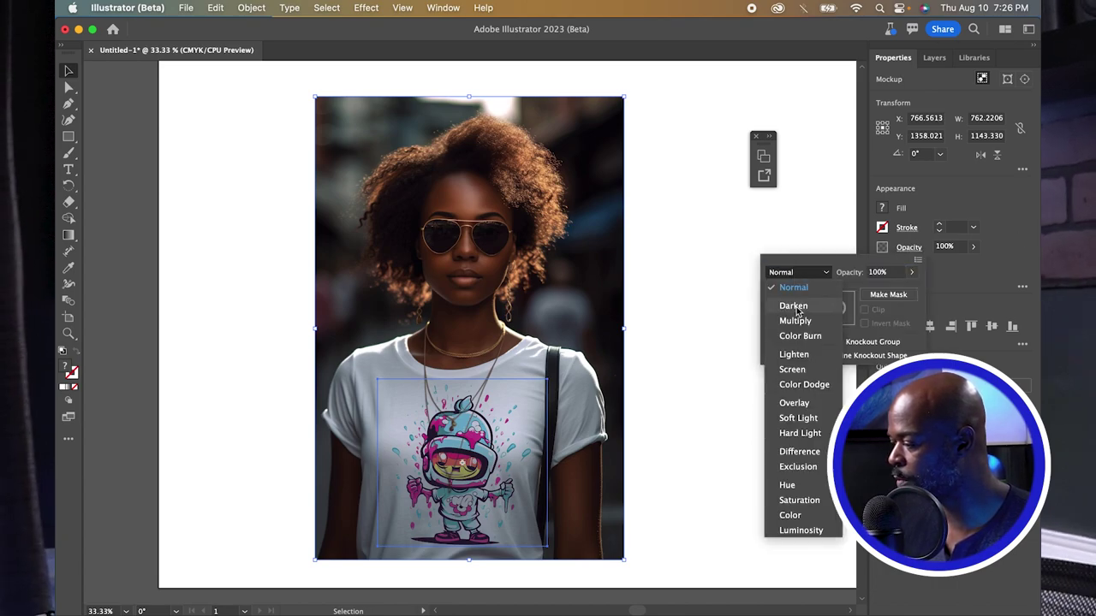
left_click(796, 321)
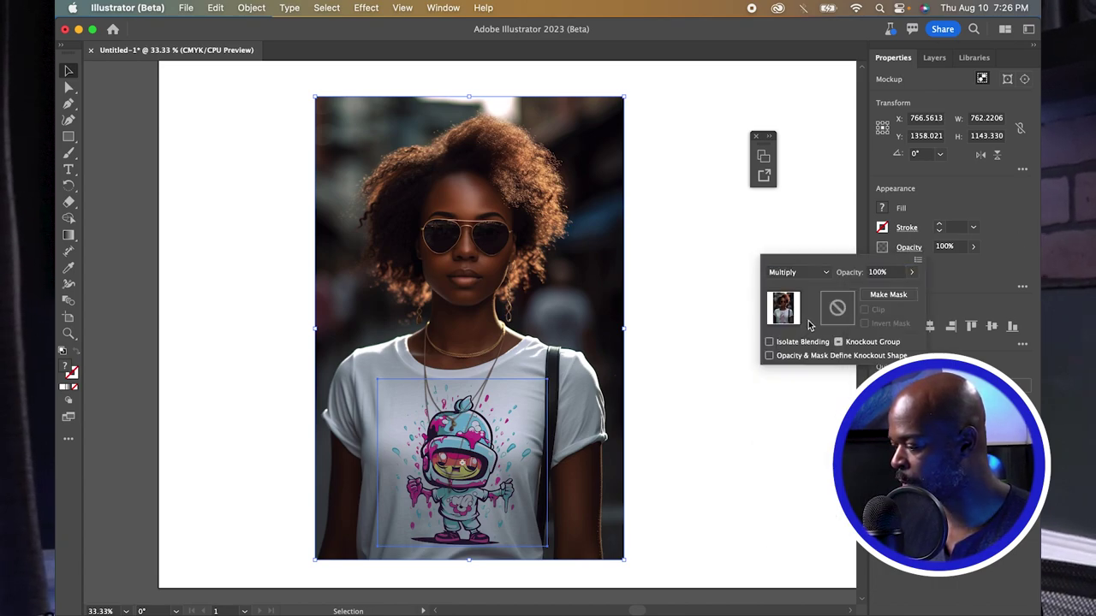
left_click(805, 273)
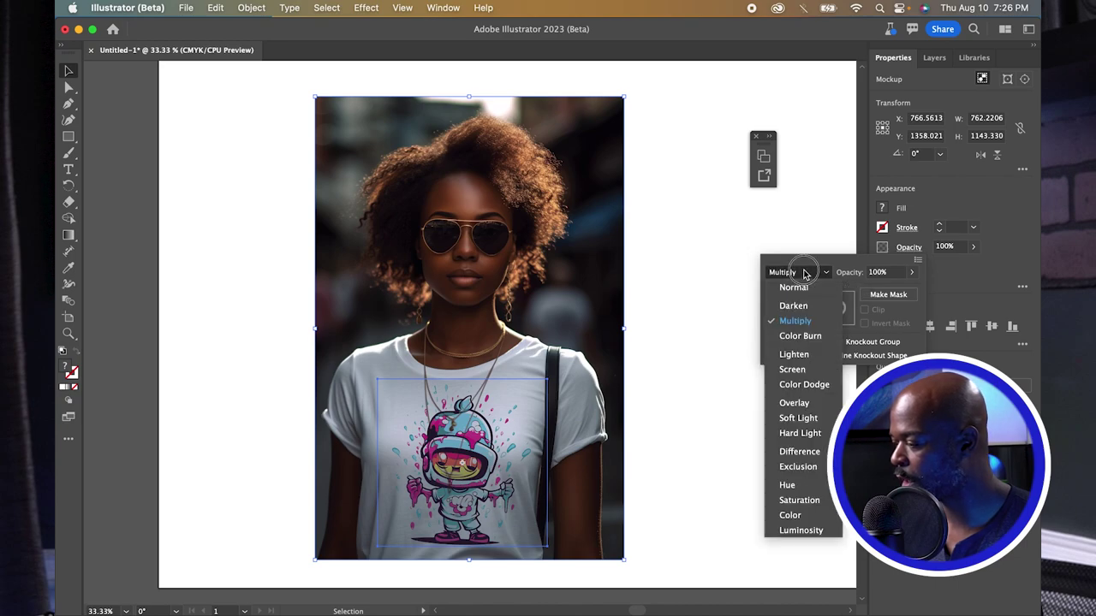
left_click(804, 288)
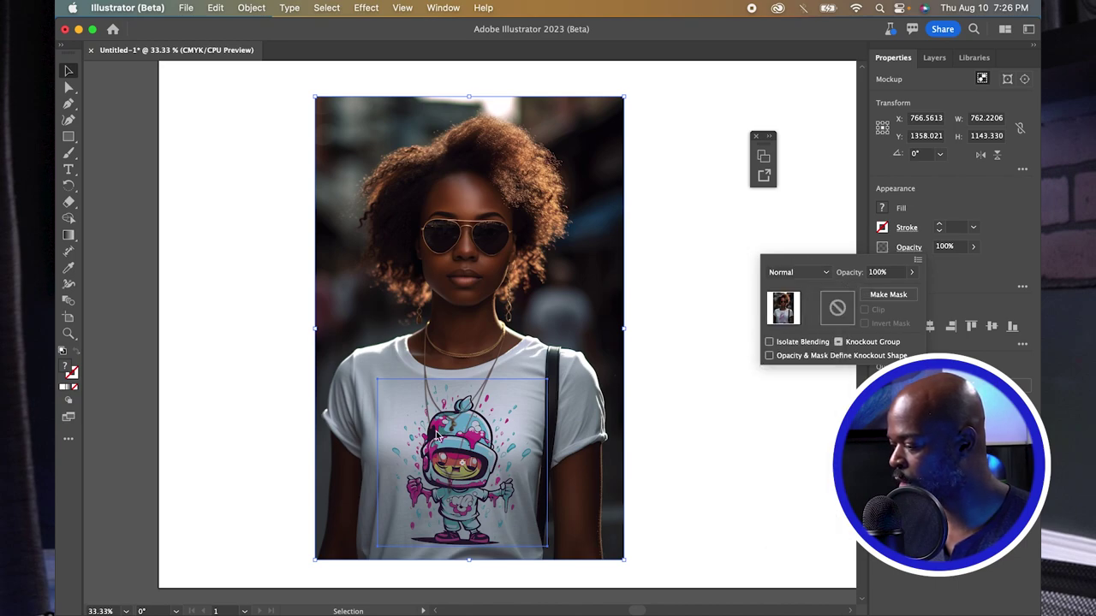
- Target only the helmet artwork inside the white T-shirt mockup's layer group
left_click(466, 448)
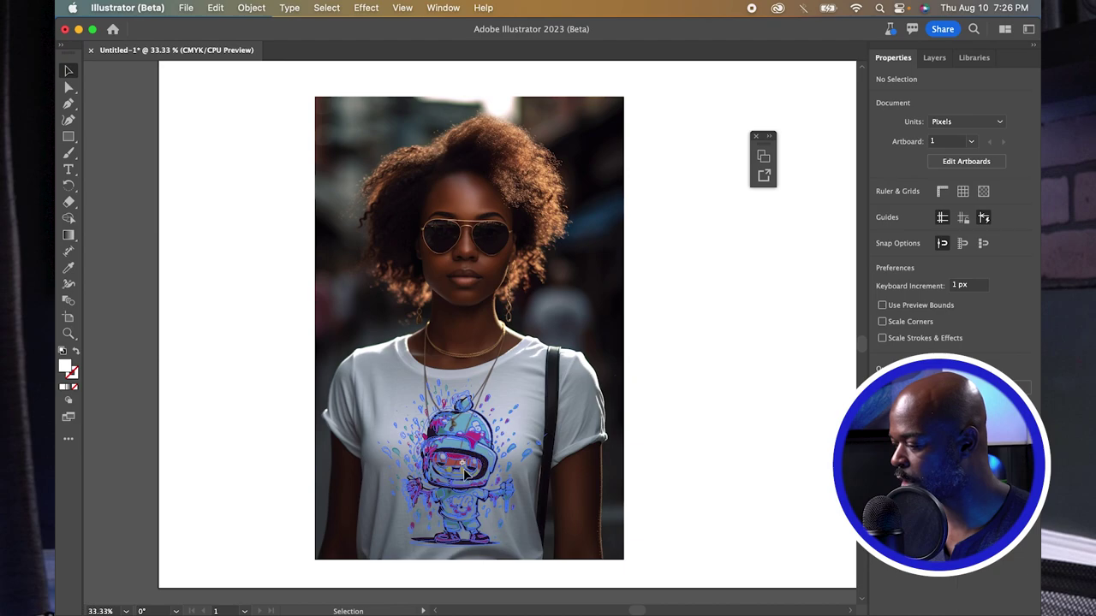
left_click(909, 248)
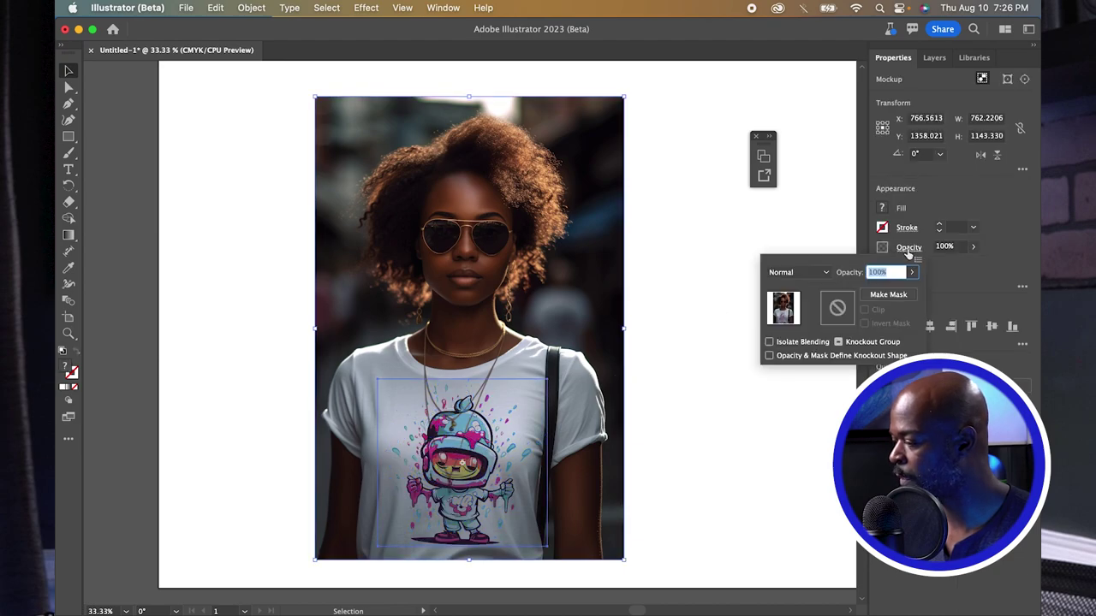
left_click(471, 499)
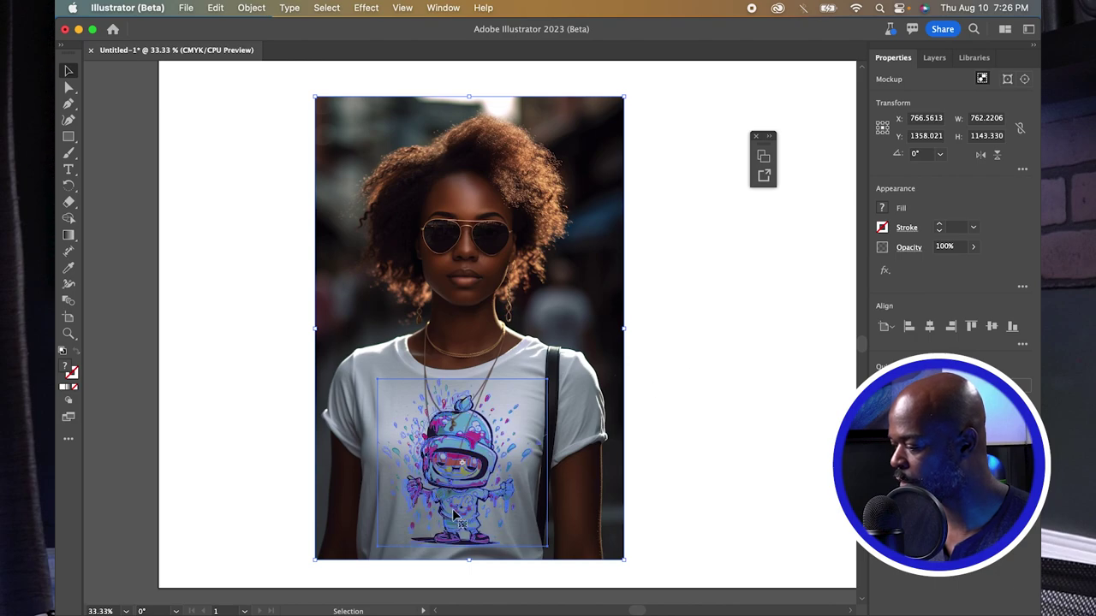
left_click(936, 57)
left_click(928, 119)
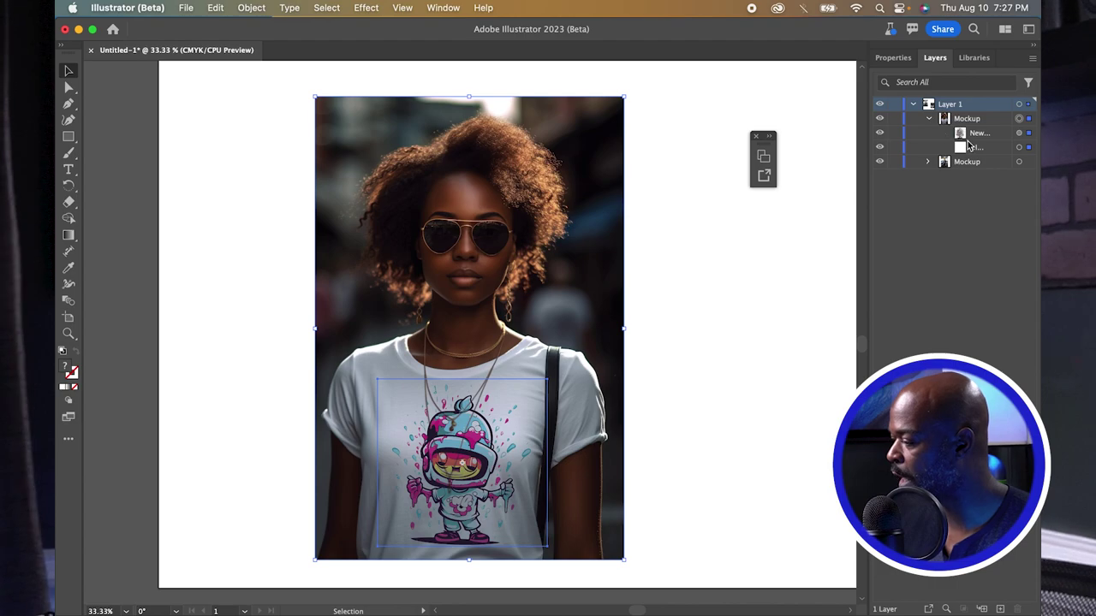
left_click(1019, 134)
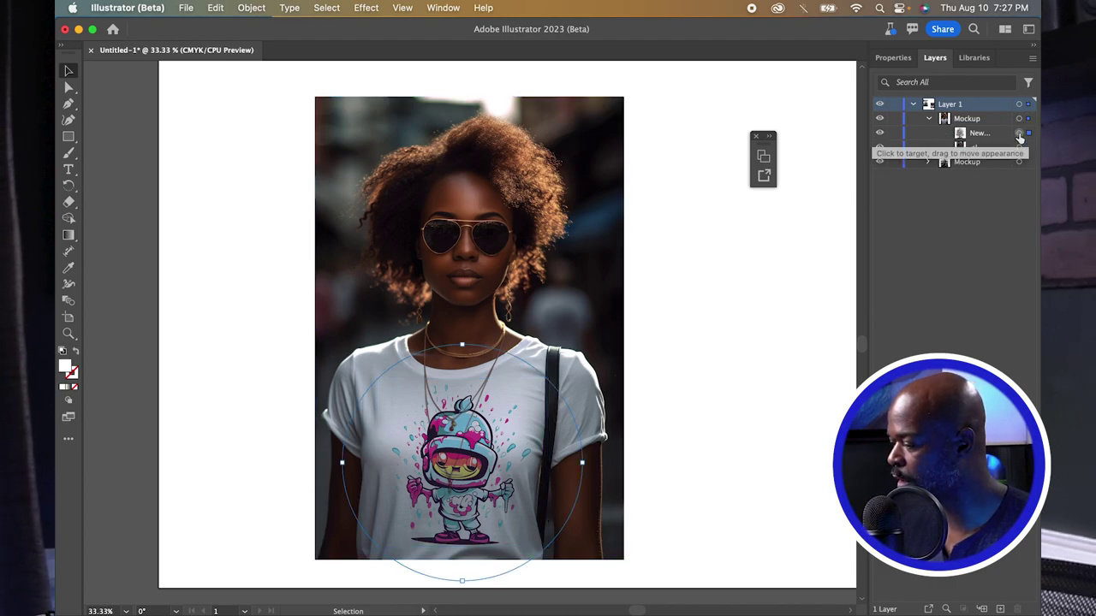
- Try the Normal blending mode and 65% opacity on the helmet artwork, and restore the opacity to 100%
left_click(903, 60)
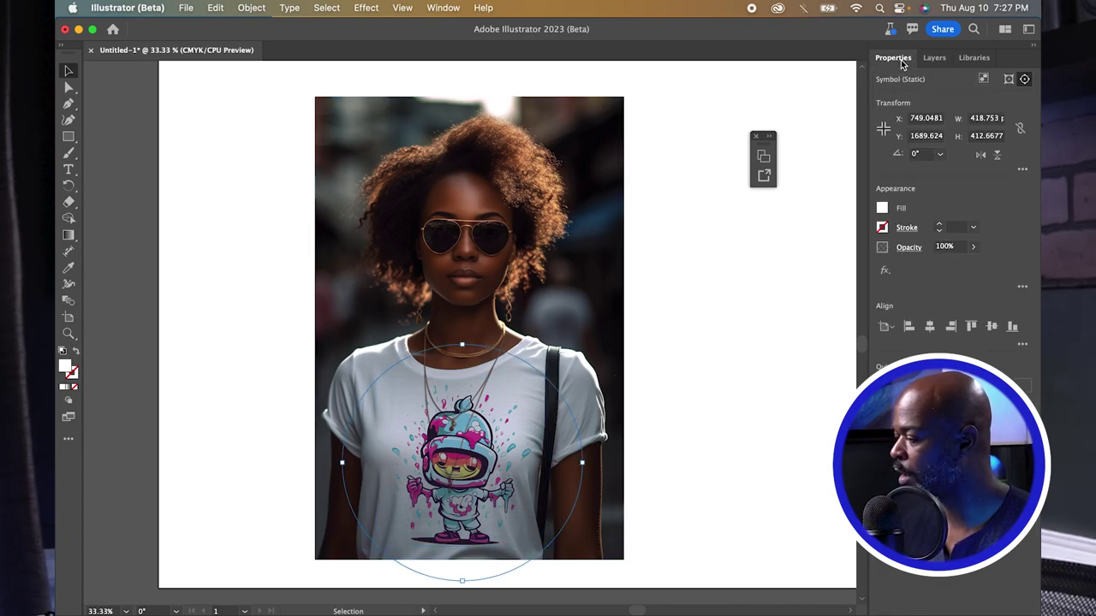
left_click(909, 247)
left_click(797, 273)
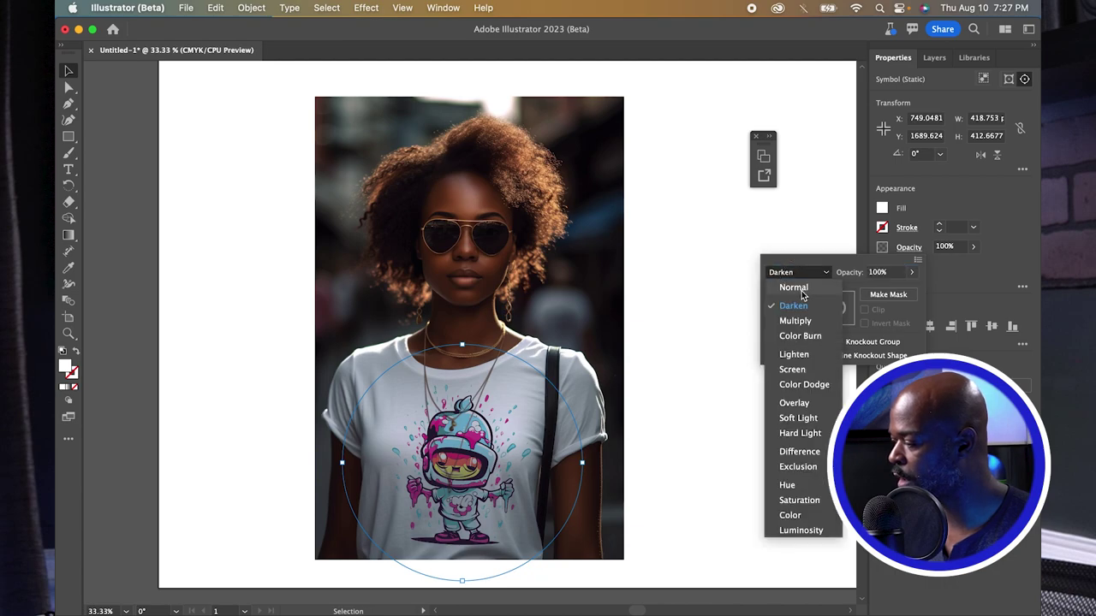
left_click(801, 287)
left_click(911, 272)
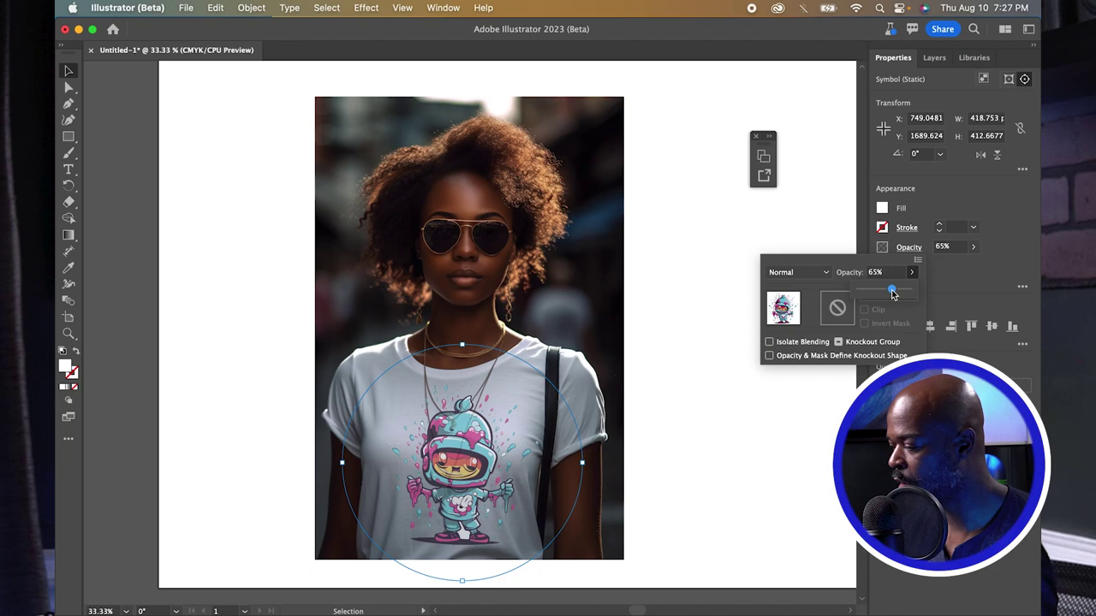
left_click_drag(892, 292, 919, 294)
- Set the helmet artwork's blending mode to Multiply and deselect it
left_click(797, 272)
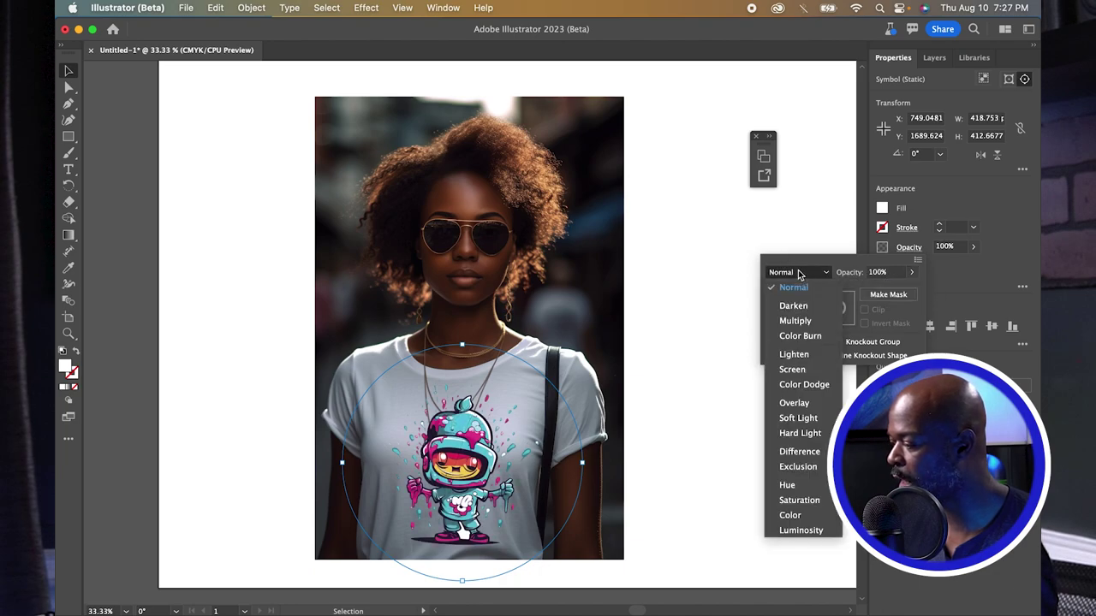
left_click(796, 319)
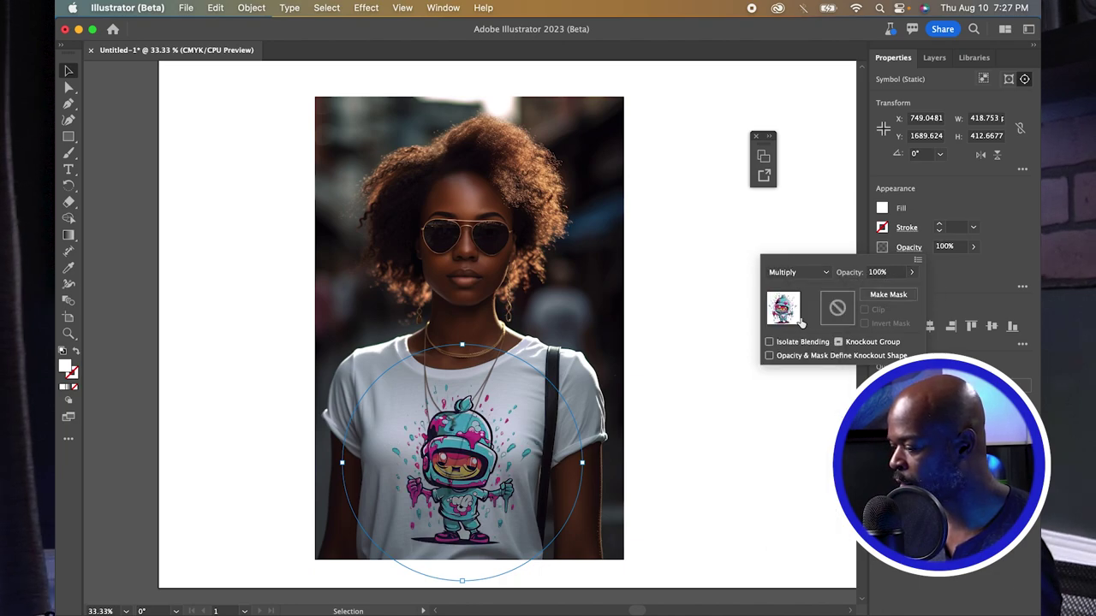
left_click_drag(697, 387, 312, 578)
- Move the white T-shirt mockup to about X 1302, Y 1366 px and the black T-shirt mockup beside it at about X 447, Y 1289 px
left_click_drag(379, 338, 595, 336)
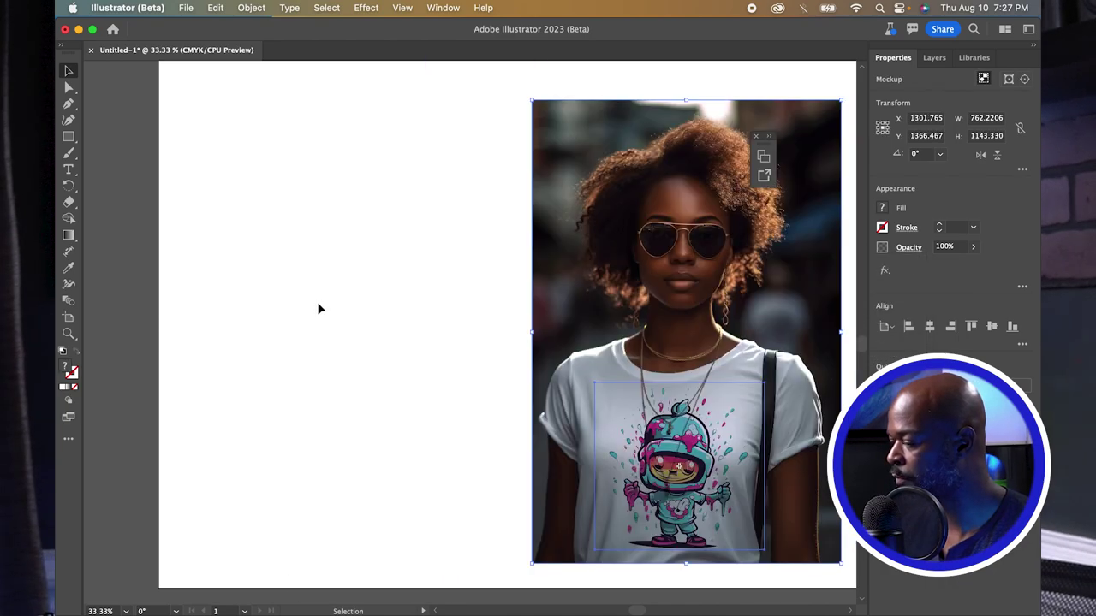
scroll(318, 308, "left", 10)
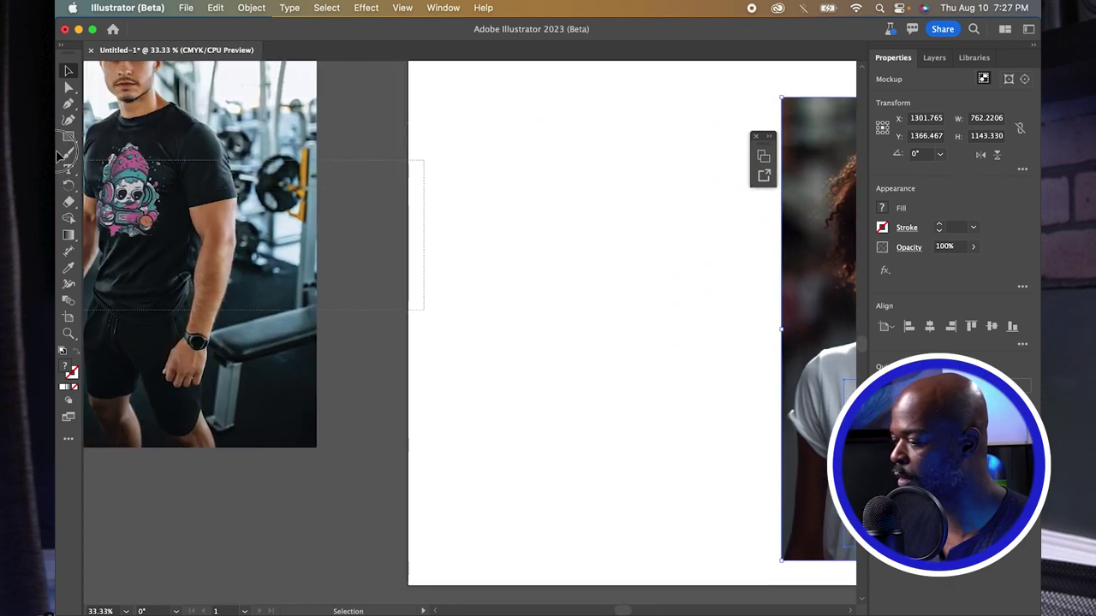
scroll(135, 241, "left", 3)
left_click(136, 241)
left_click_drag(124, 295, 582, 410)
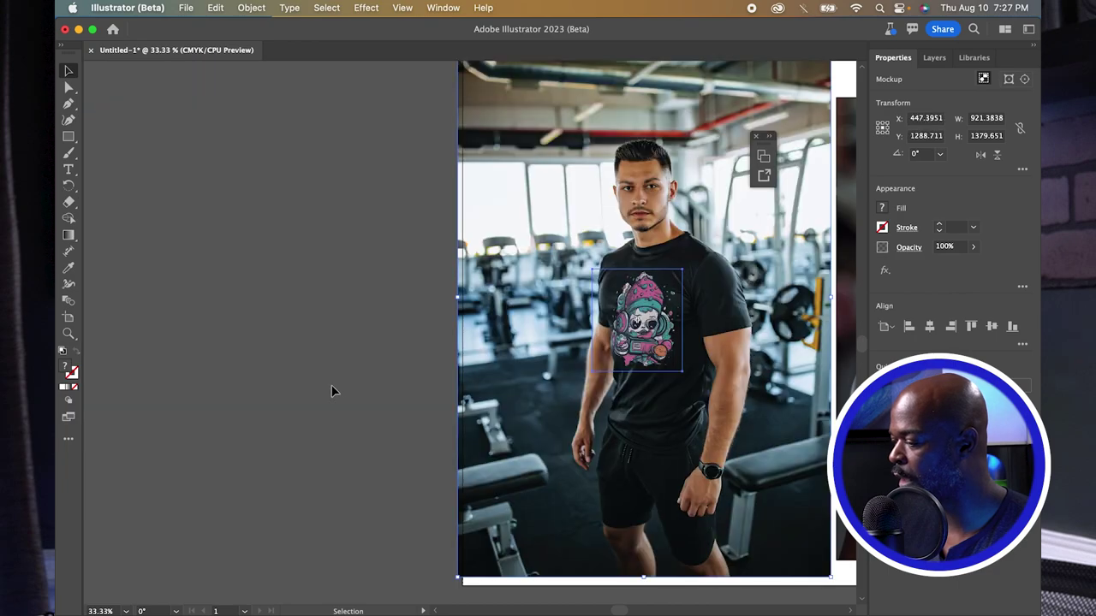
left_click(334, 391)
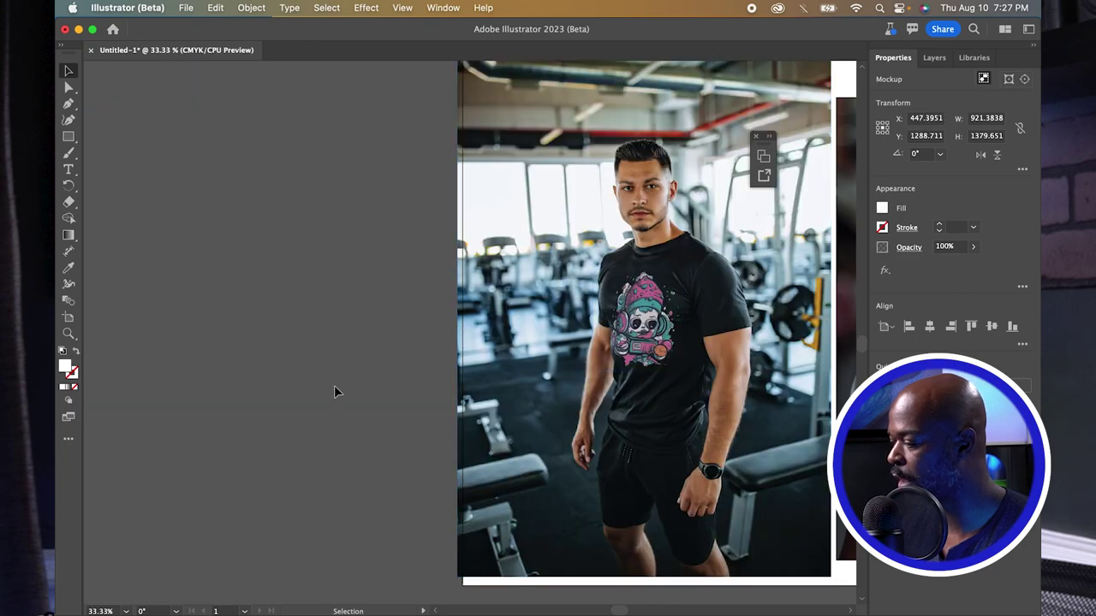
scroll(334, 391, "right", 10)
scroll(334, 391, "right", 3)
scroll(334, 391, "down", 1)
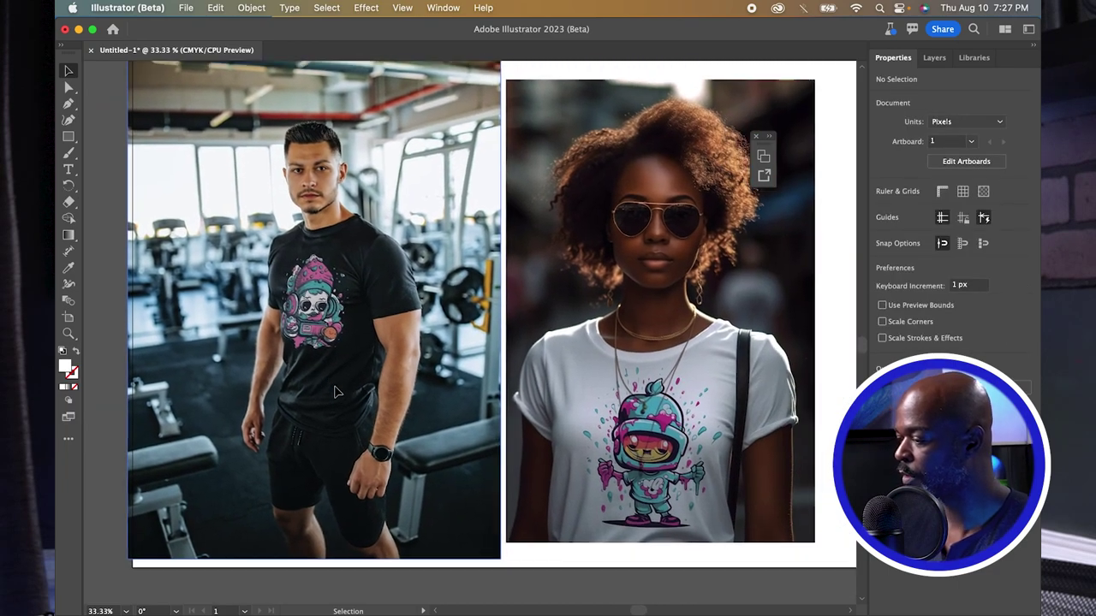